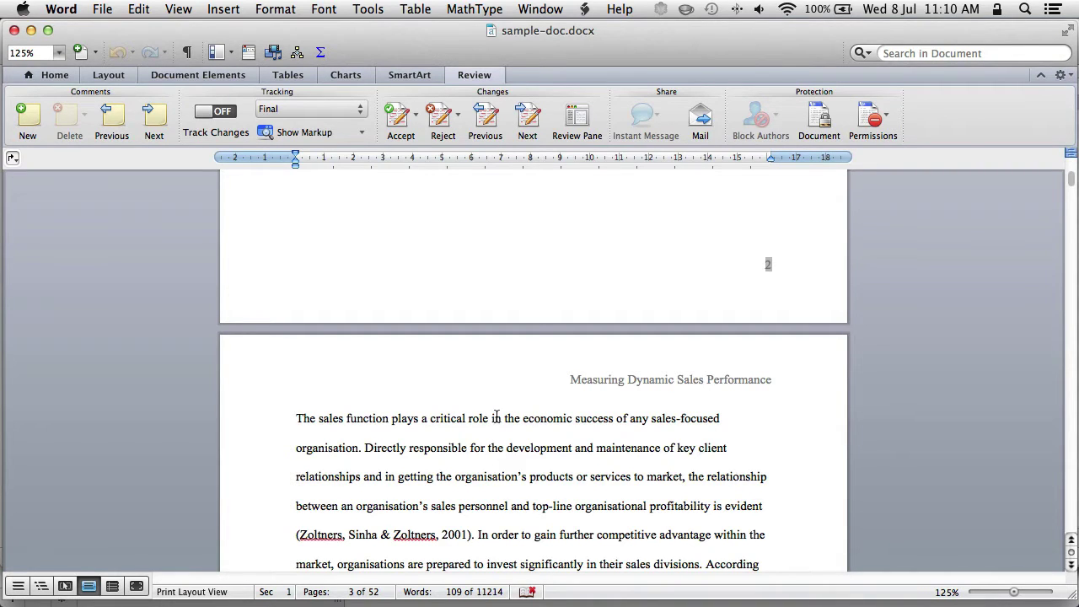
# Step: Show formatting marks, inspect the tab before 'With such significant', and switch to the Home tab
pyautogui.scroll(-5, 502, 452)
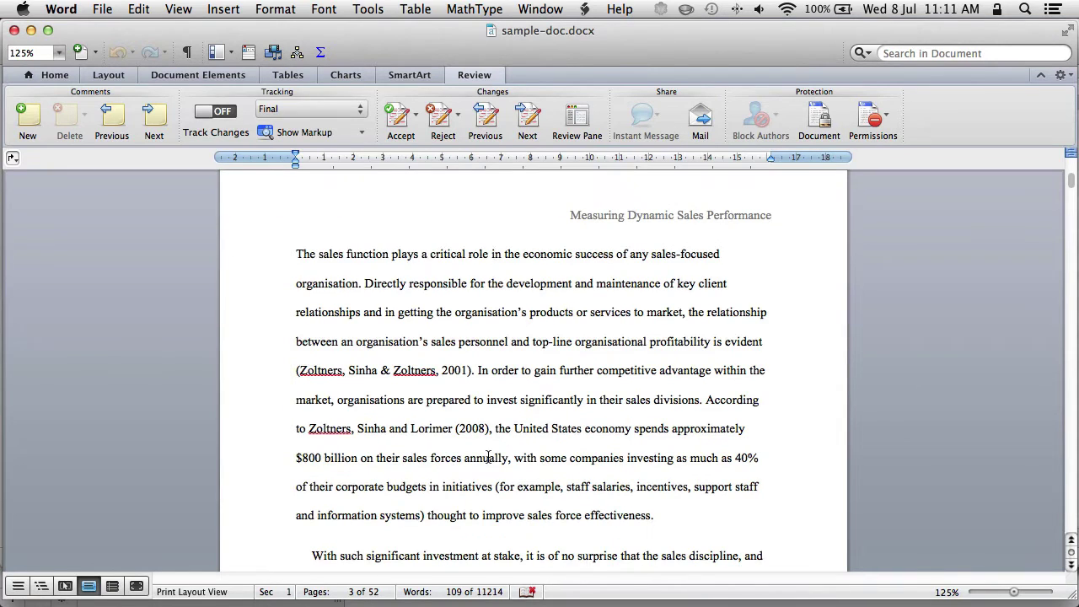
pyautogui.scroll(-1, 472, 455)
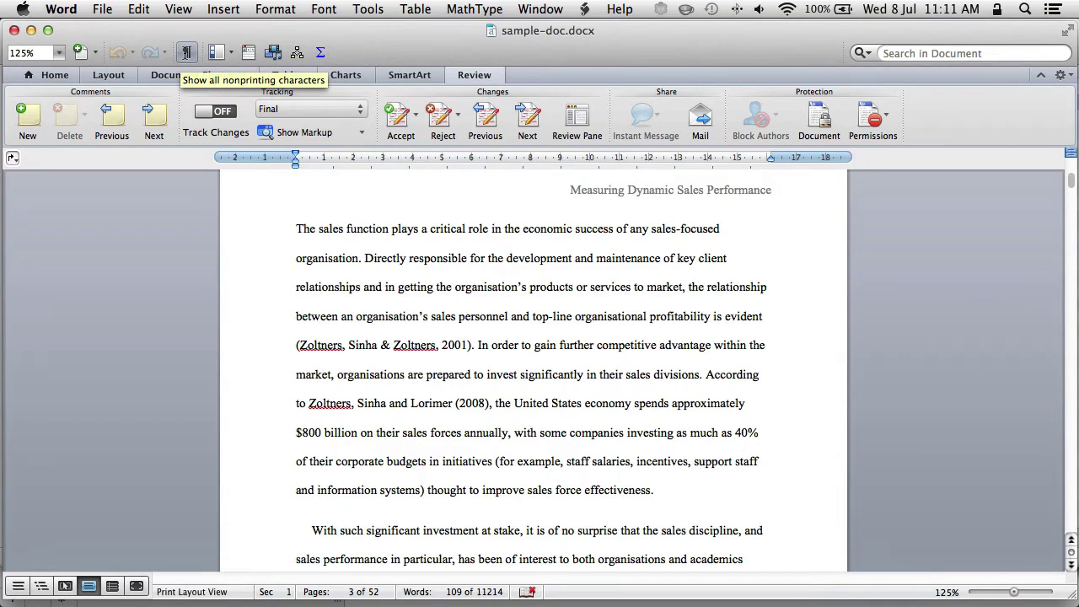
pyautogui.click(186, 52)
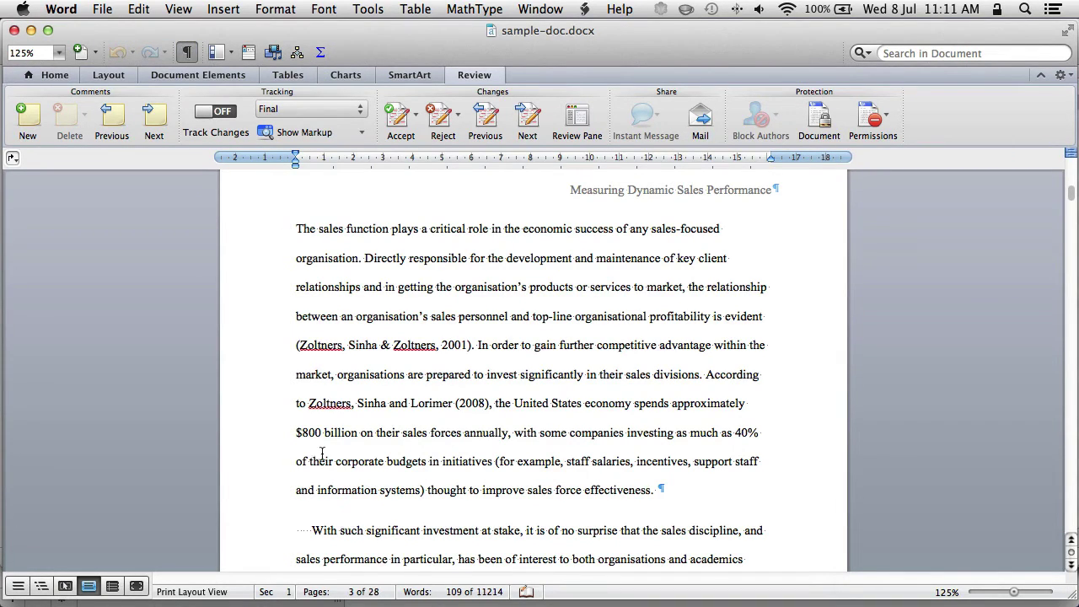
pyautogui.moveTo(292, 530); pyautogui.dragTo(313, 530)
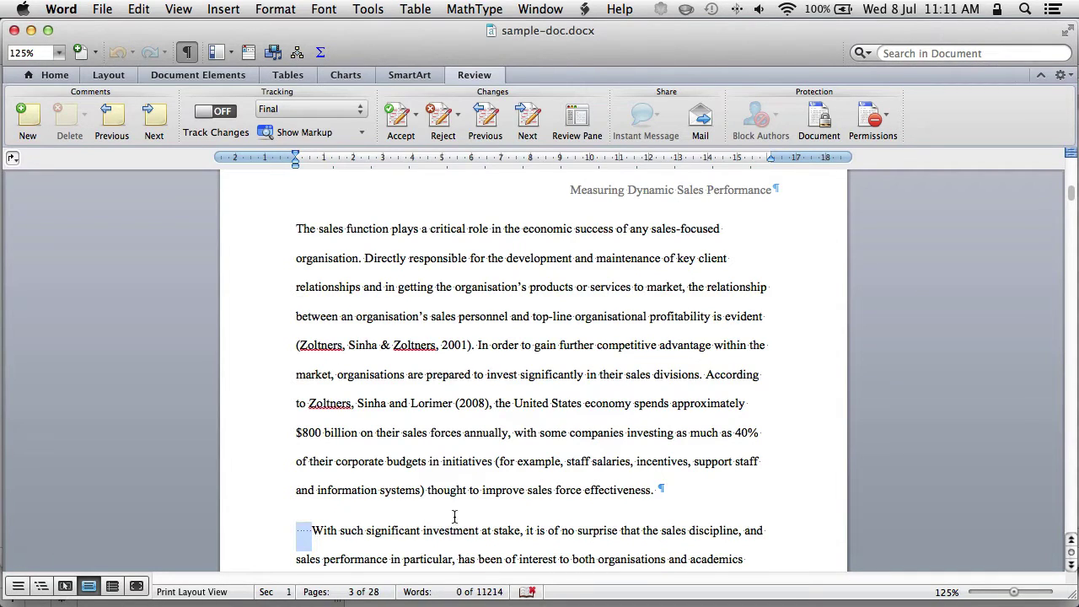
pyautogui.scroll(5, 452, 413)
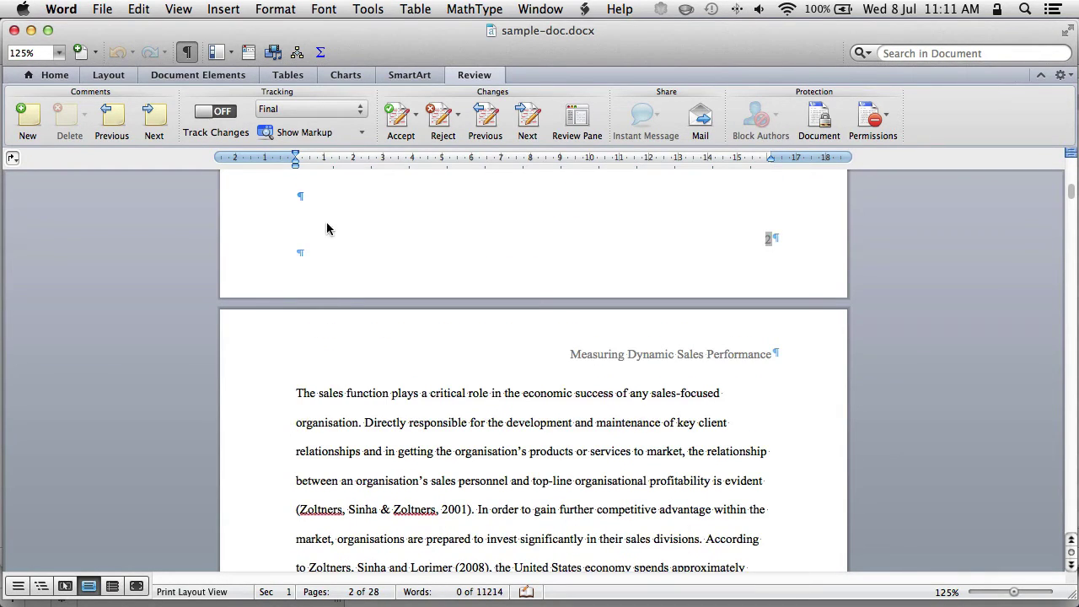
pyautogui.scroll(-3, 364, 398)
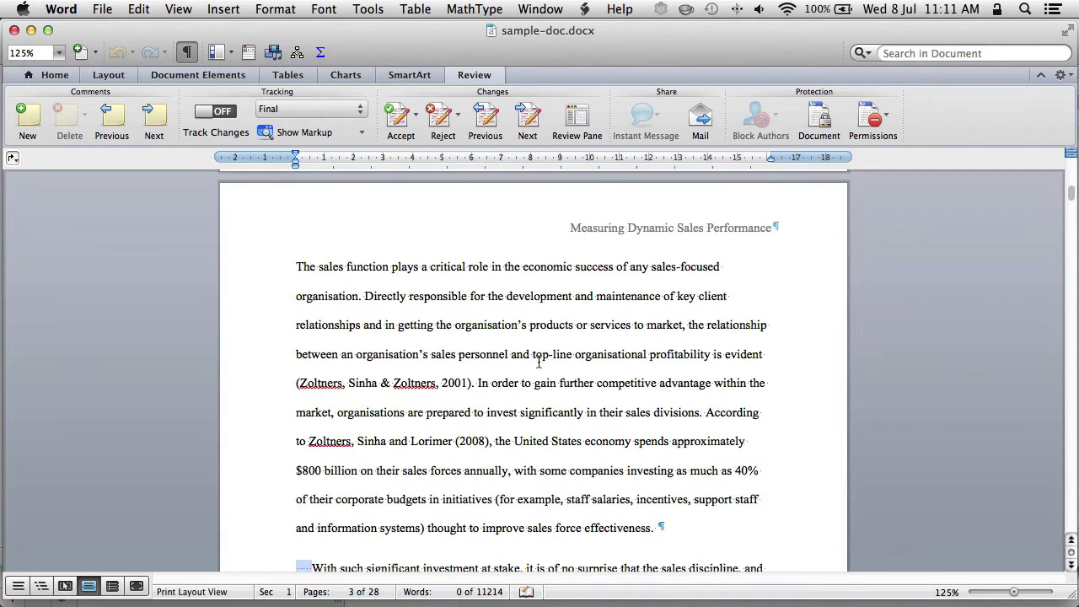
pyautogui.click(546, 324)
pyautogui.click(44, 78)
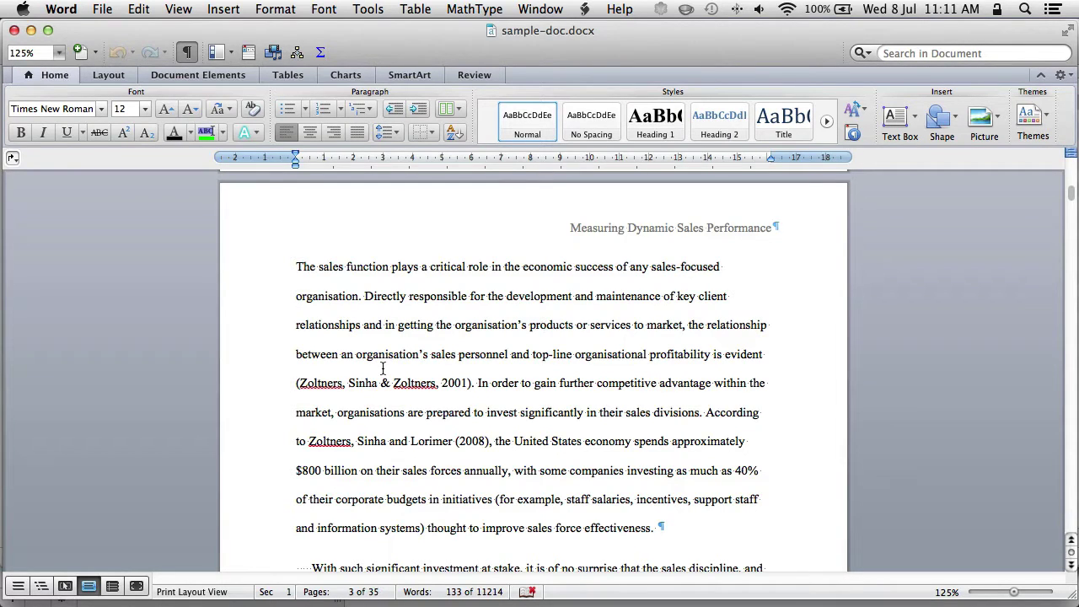
# Step: Open the full Styles list and set it to show All Styles
pyautogui.click(657, 152)
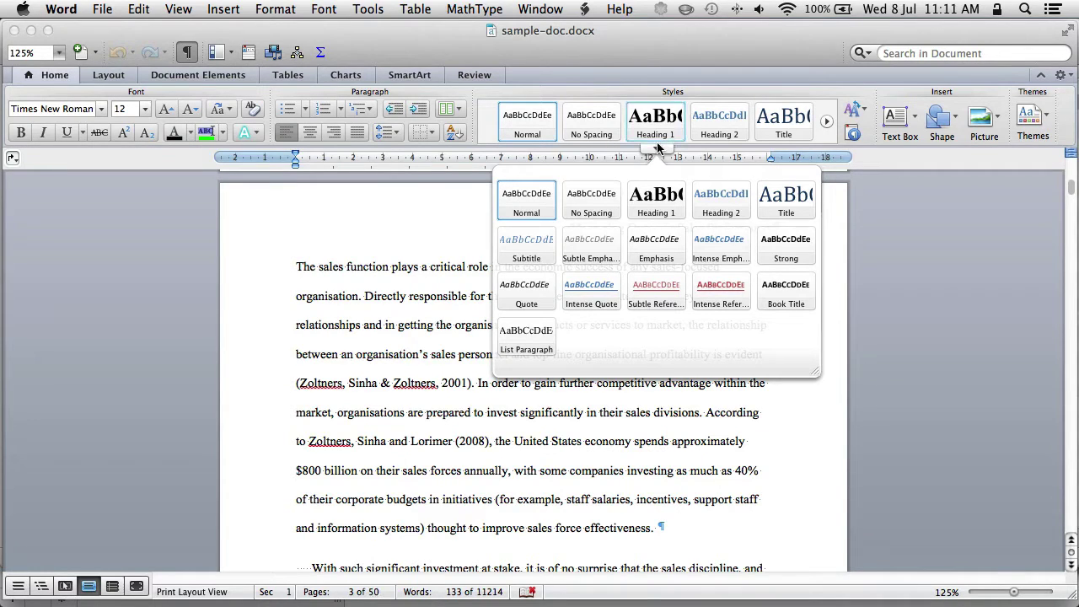
pyautogui.click(845, 134)
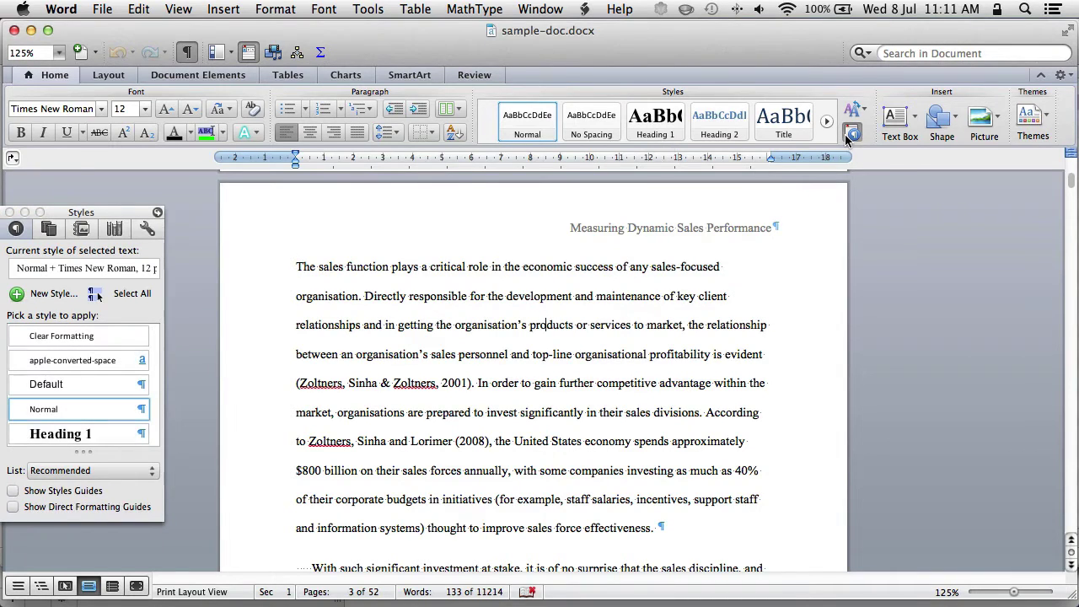
pyautogui.scroll(-5, 59, 413)
pyautogui.scroll(6, 59, 408)
pyautogui.scroll(-6, 59, 408)
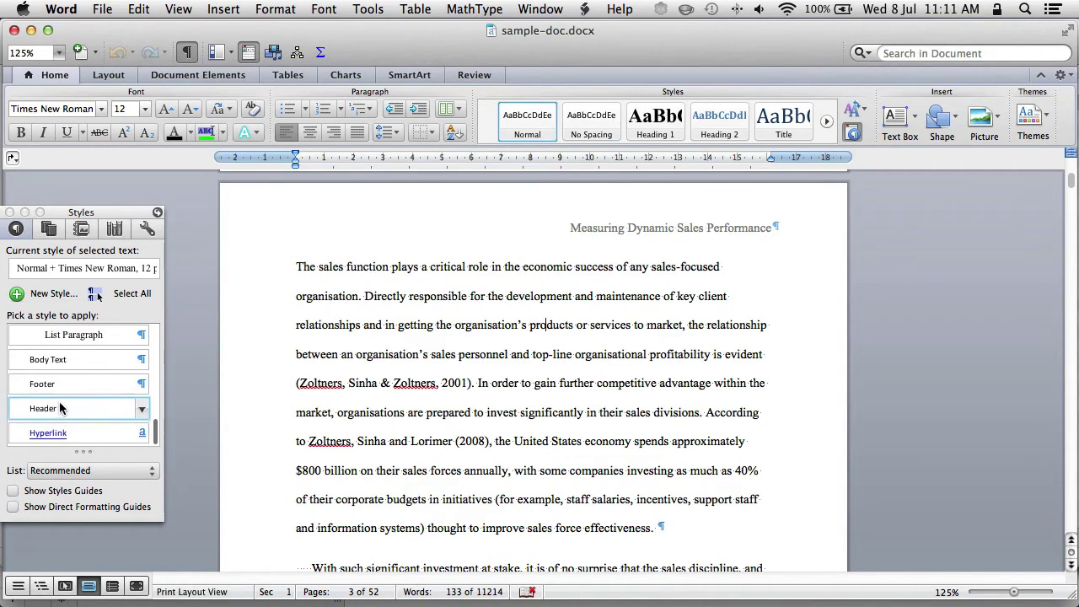
pyautogui.scroll(3, 59, 408)
pyautogui.click(64, 470)
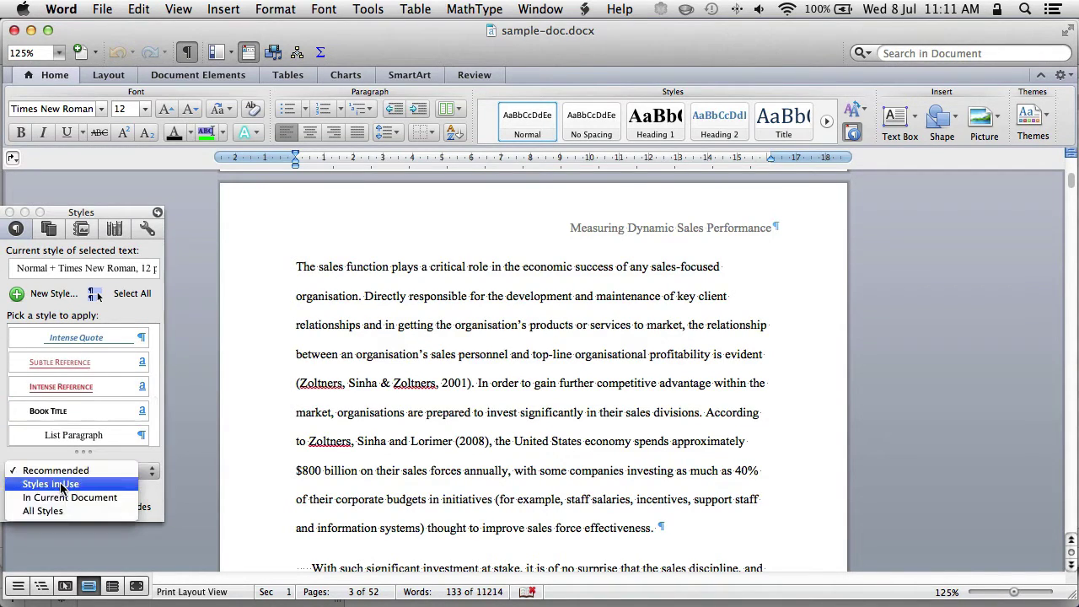
pyautogui.click(61, 485)
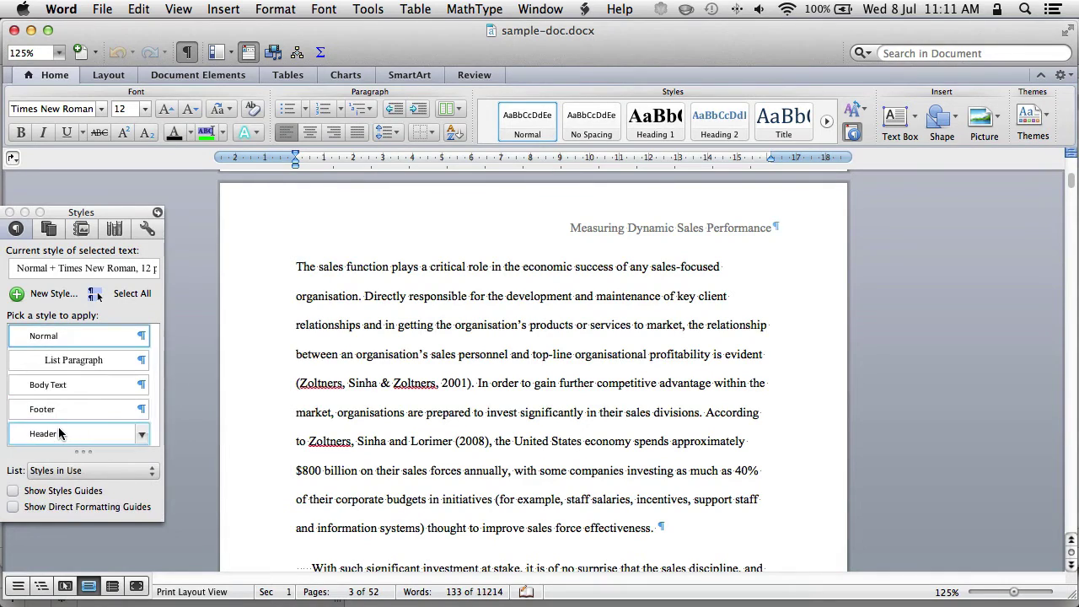
pyautogui.click(68, 470)
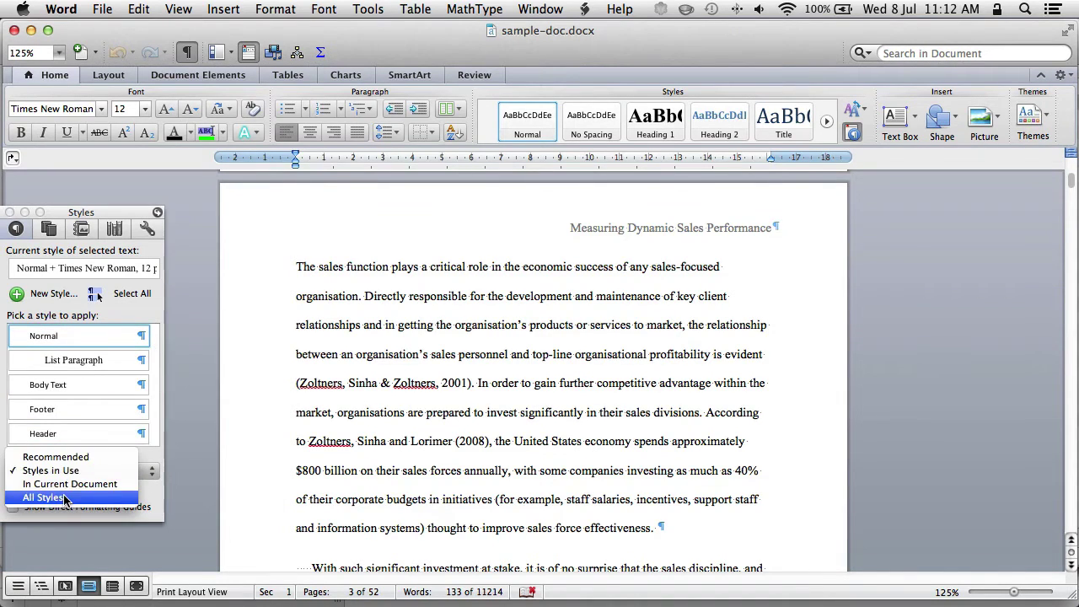
pyautogui.click(64, 497)
# Step: Apply the Body Text style to page 3's opening paragraph
pyautogui.scroll(-10, 61, 410)
pyautogui.scroll(-10, 61, 411)
pyautogui.scroll(-6, 61, 408)
pyautogui.scroll(4, 60, 408)
pyautogui.scroll(4, 61, 408)
pyautogui.scroll(15, 61, 413)
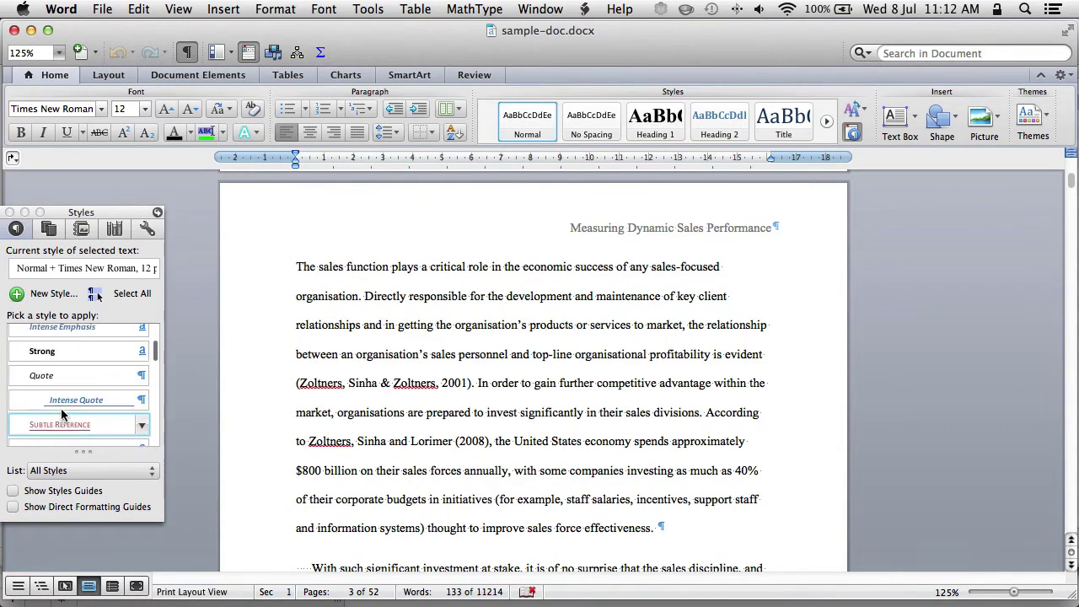
pyautogui.scroll(-10, 59, 418)
pyautogui.scroll(-12, 59, 426)
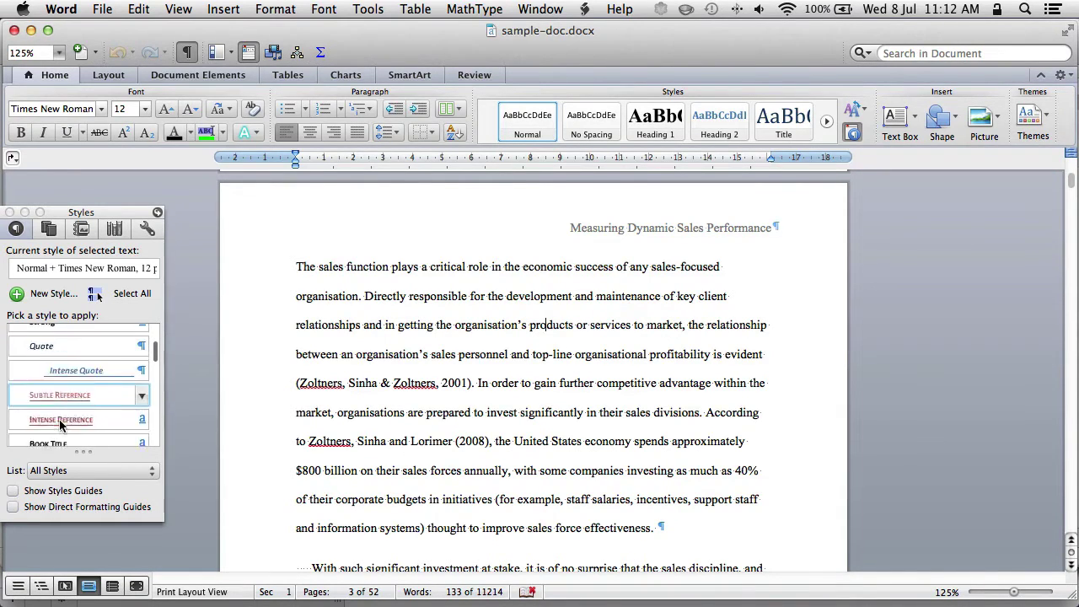
pyautogui.scroll(-5, 59, 426)
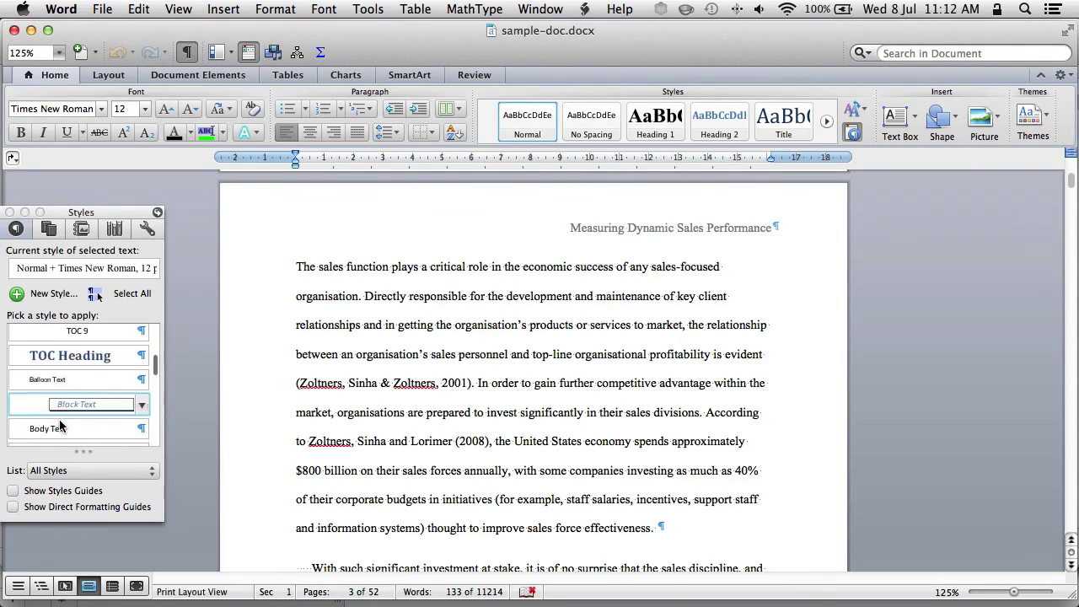
pyautogui.click(70, 392)
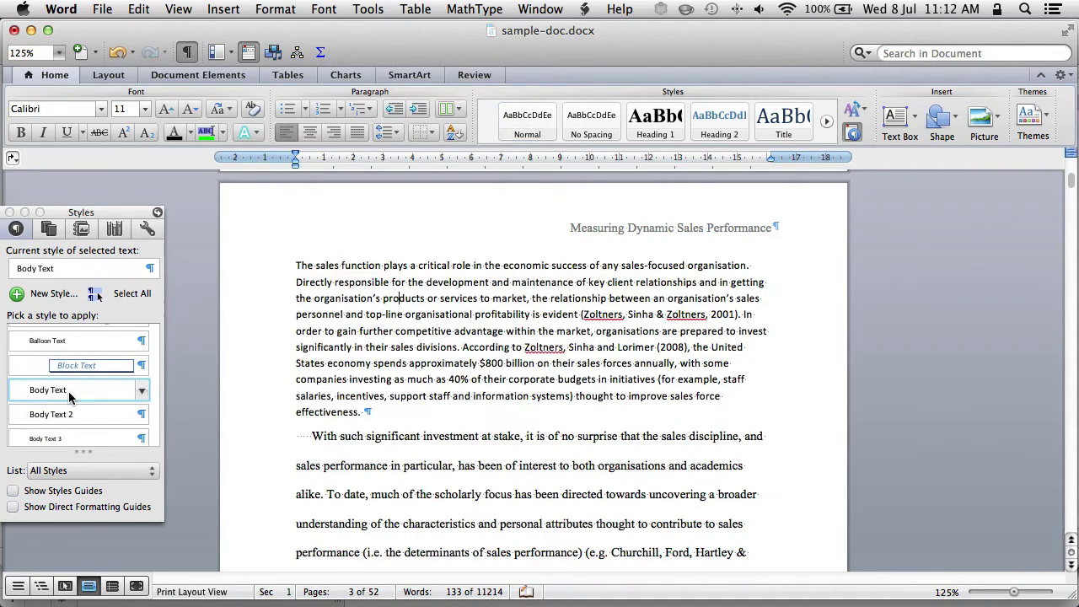
# Step: Modify Body Text to Times New Roman 12 pt and add it to the Quick Style list
pyautogui.click(141, 393)
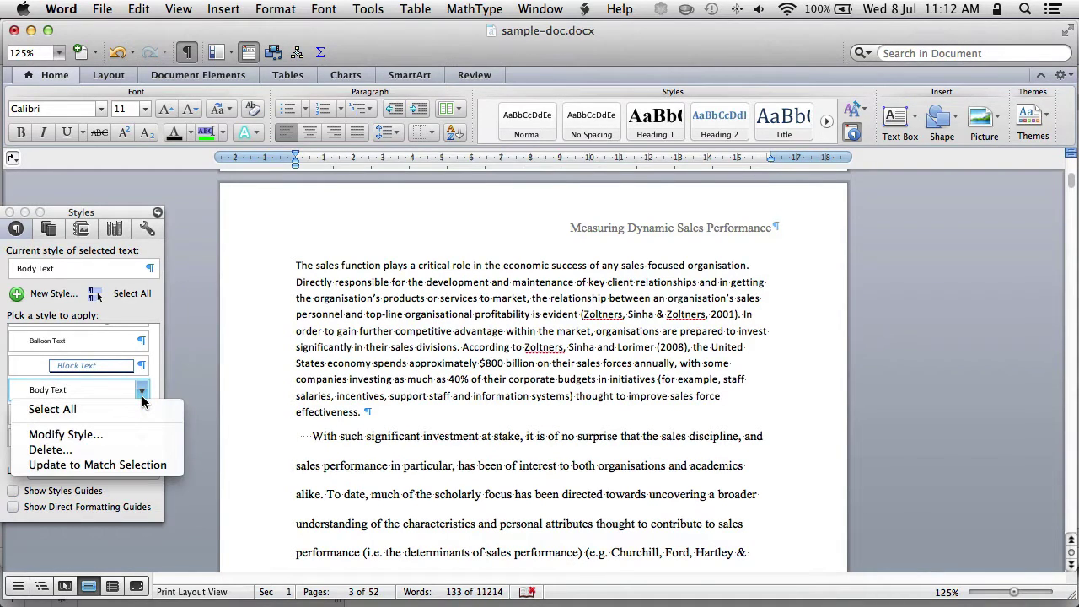
pyautogui.click(128, 435)
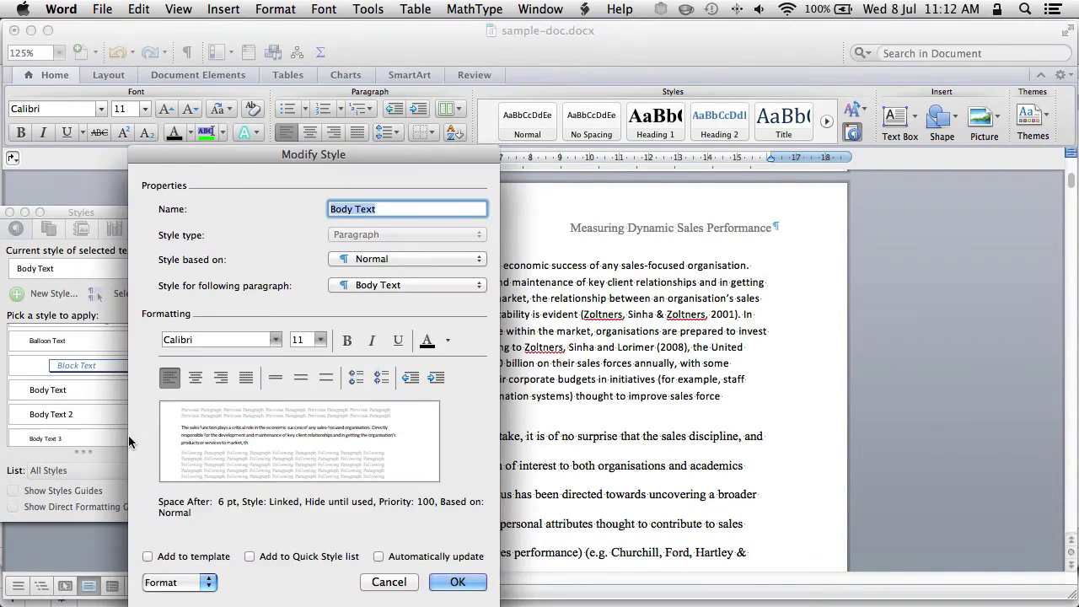
pyautogui.click(249, 557)
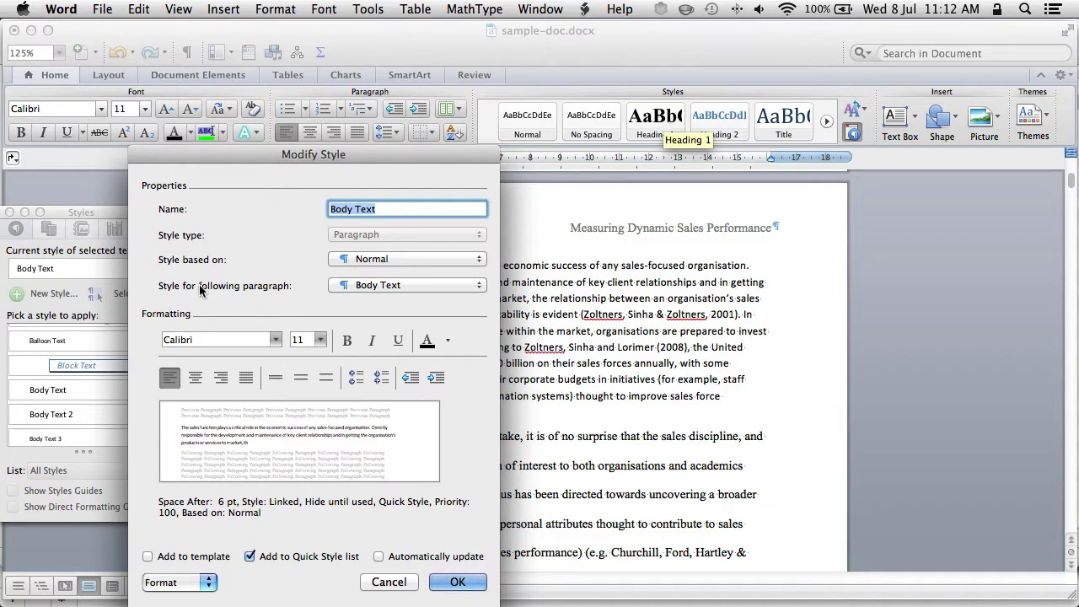
pyautogui.click(187, 345)
pyautogui.write('Times New Roman')
pyautogui.press('Tab')
pyautogui.doubleClick(302, 341)
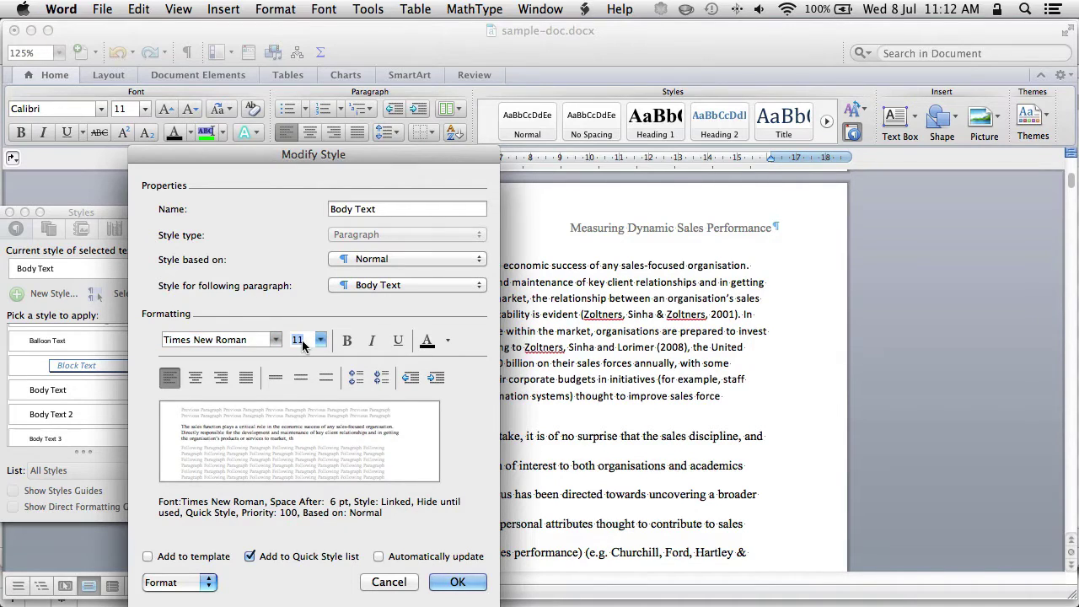
pyautogui.write('12')
pyautogui.press('Tab')
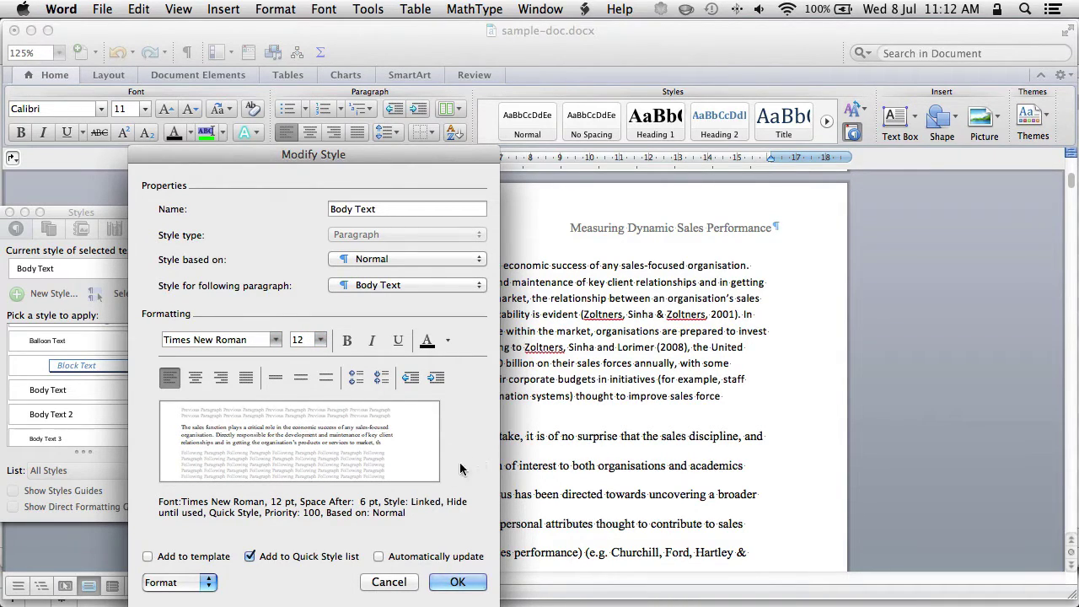
pyautogui.click(175, 583)
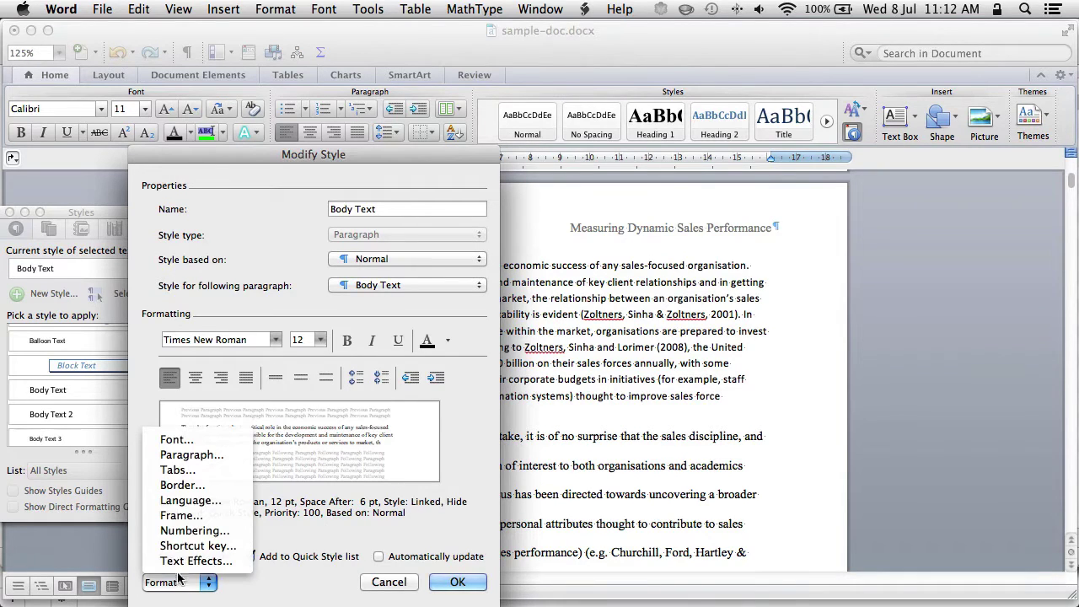
# Step: Give Body Text 0 pt space after, double line spacing and a 1.27 cm first-line indent, then save it
pyautogui.click(207, 455)
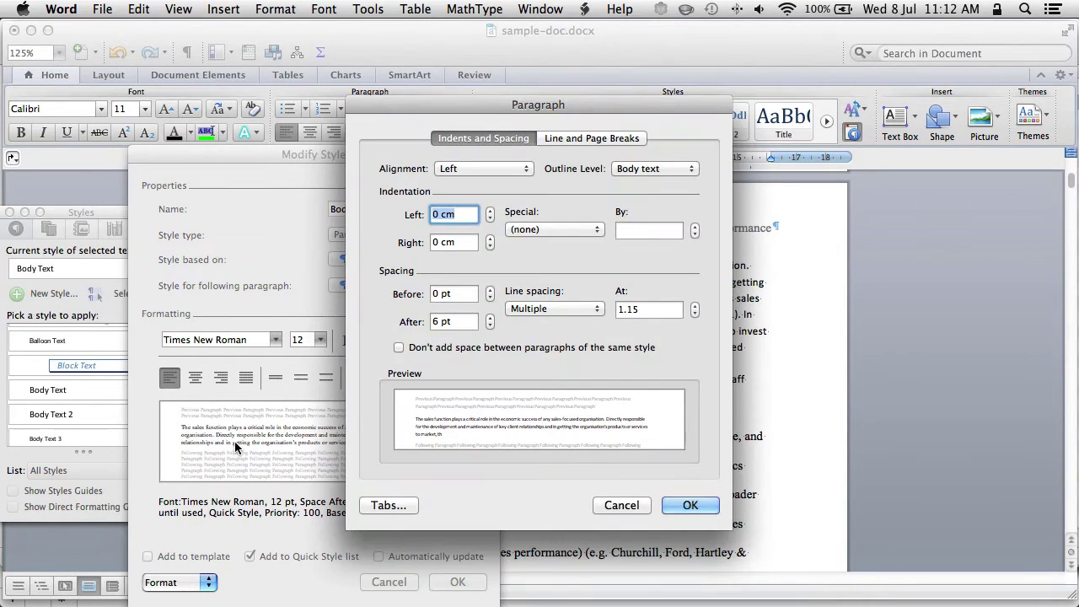
pyautogui.click(490, 327)
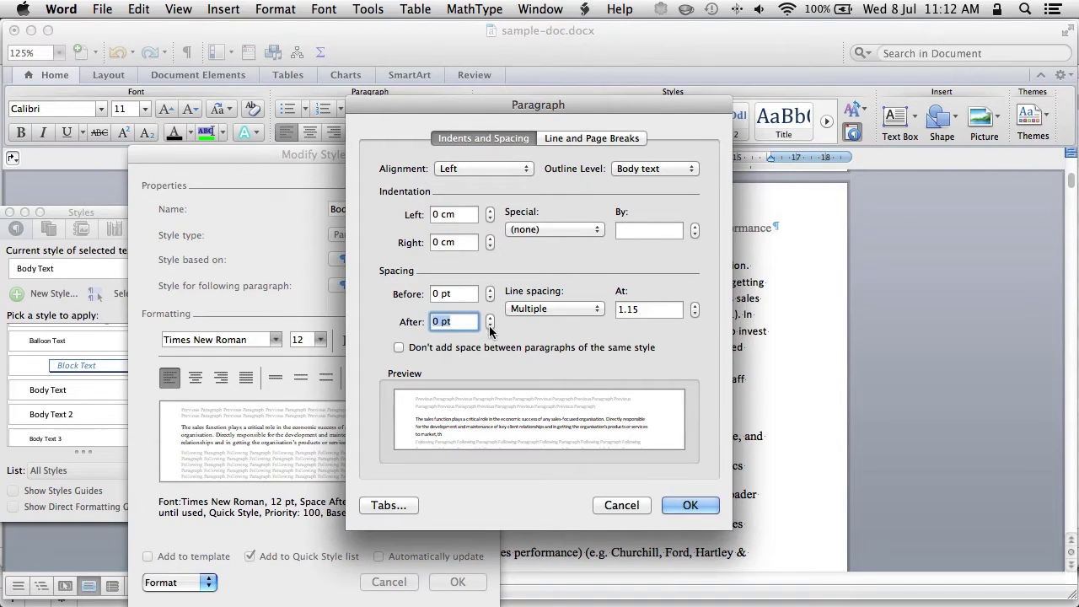
pyautogui.click(552, 310)
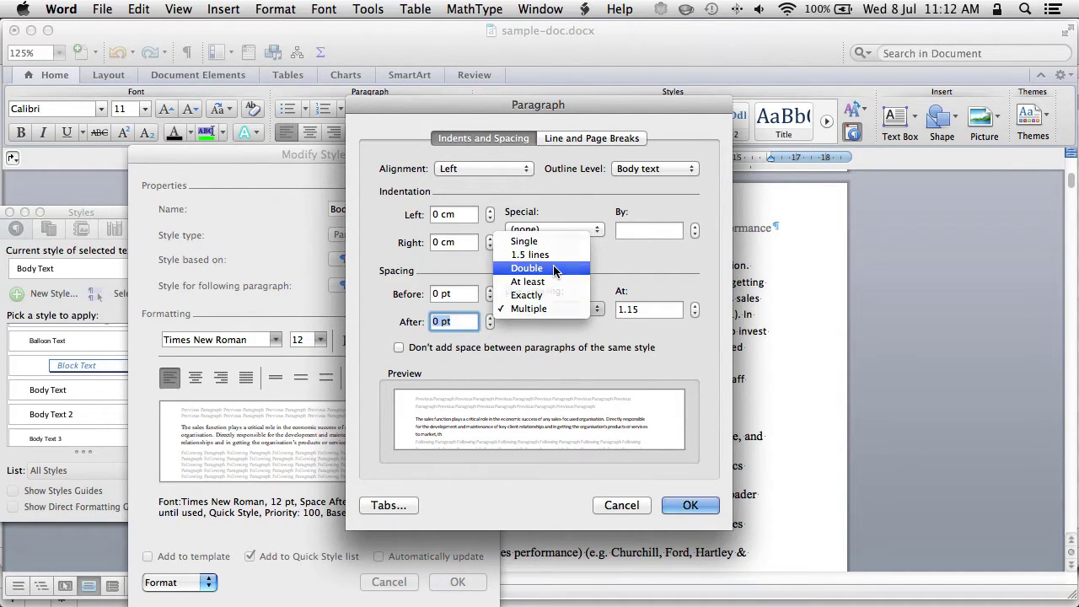
pyautogui.click(554, 268)
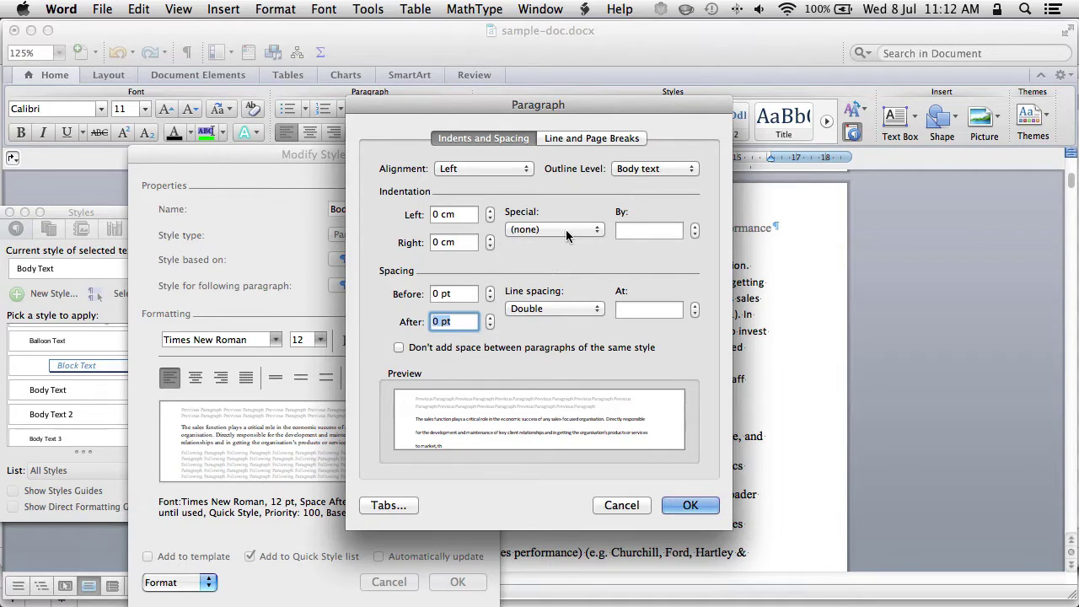
pyautogui.click(569, 230)
pyautogui.click(563, 250)
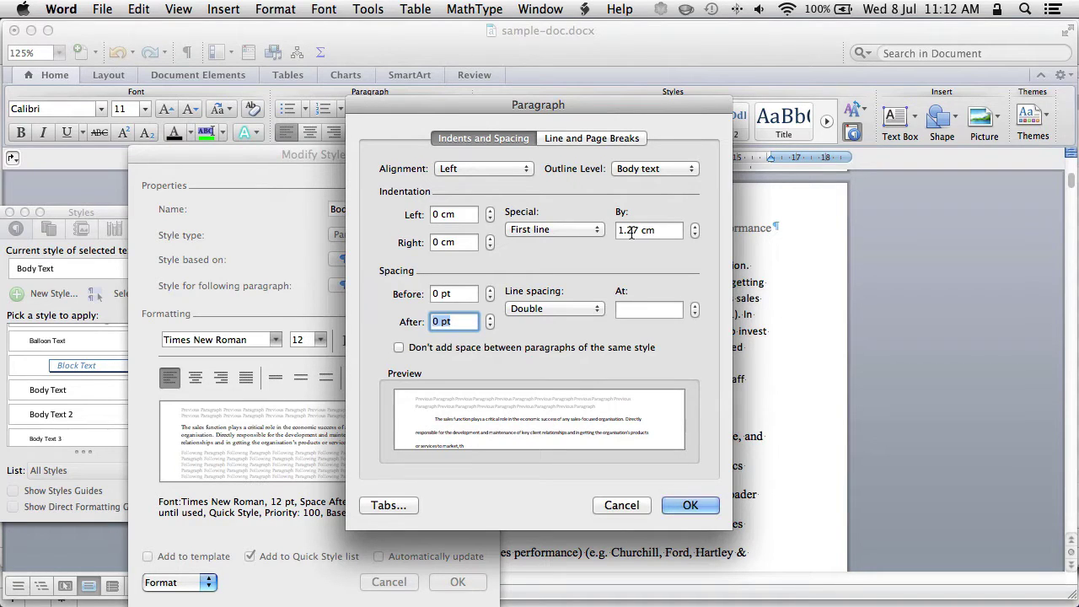
pyautogui.click(690, 505)
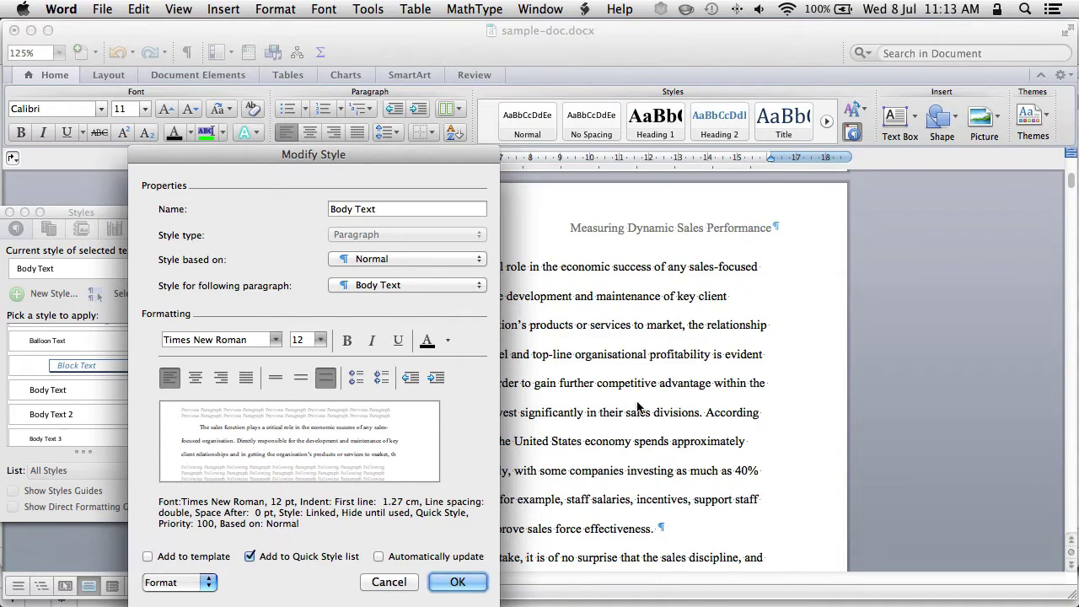
pyautogui.click(460, 581)
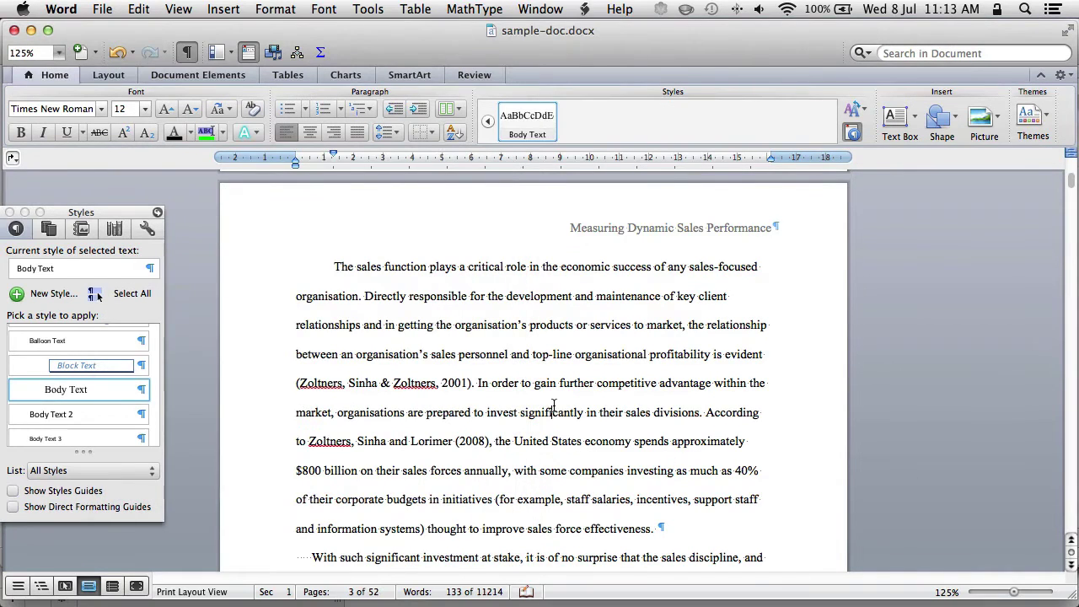
# Step: Apply Body Text to the 'With such significant investment' paragraph and delete its leading tab
pyautogui.scroll(-1, 556, 413)
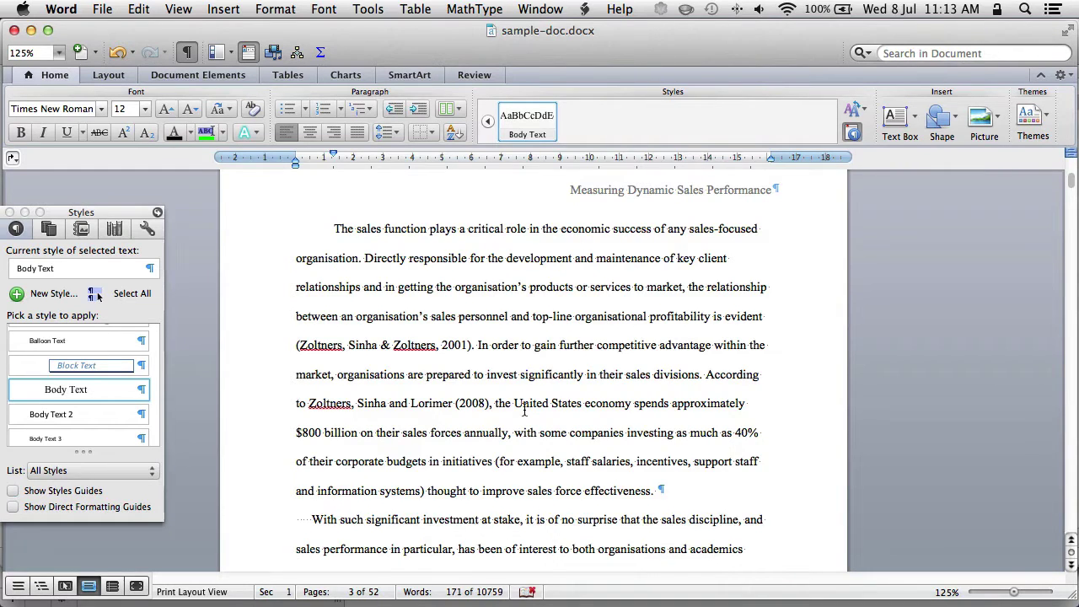
pyautogui.scroll(-3, 525, 411)
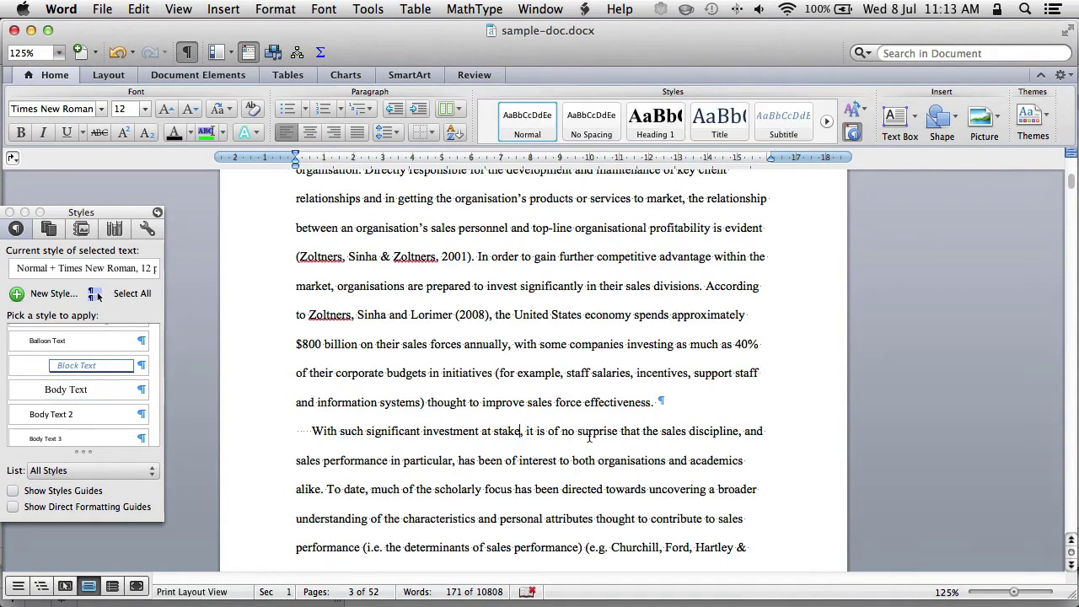
pyautogui.click(657, 149)
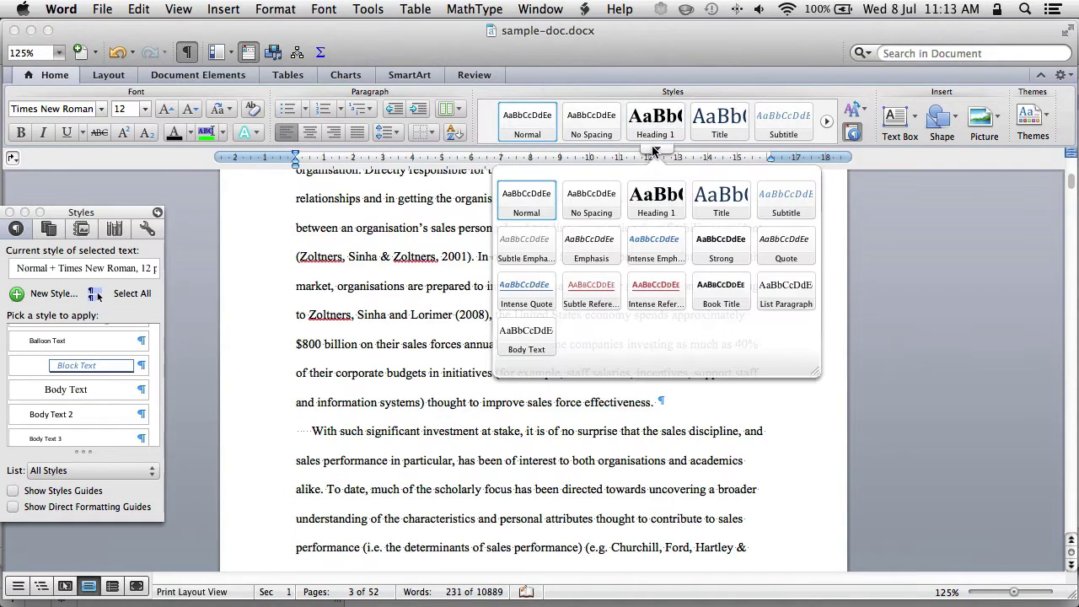
pyautogui.click(526, 337)
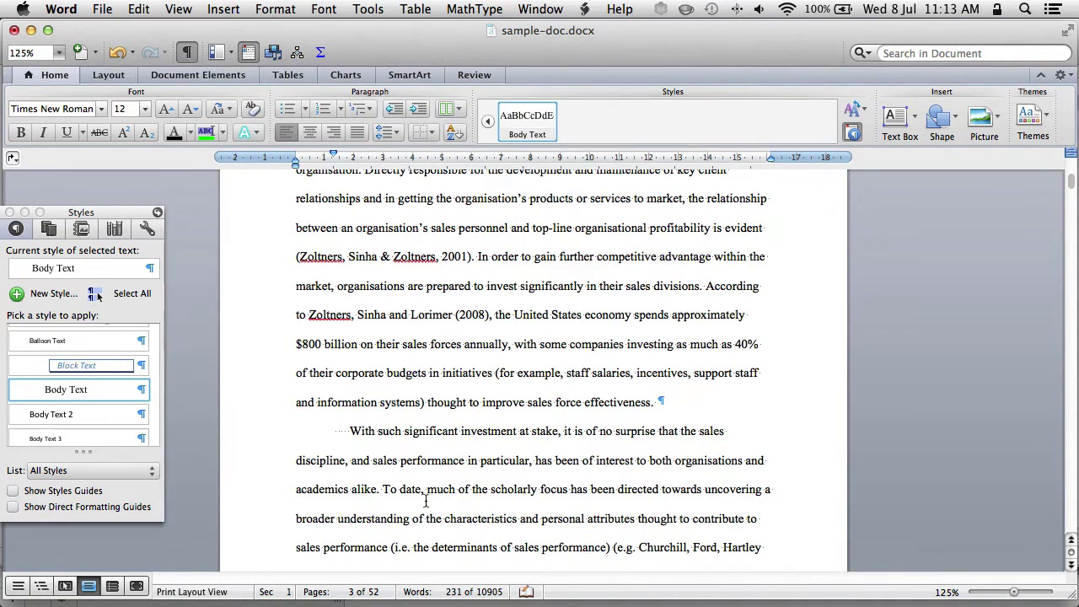
pyautogui.scroll(-3, 425, 500)
pyautogui.hotkey('shift', 'Left')
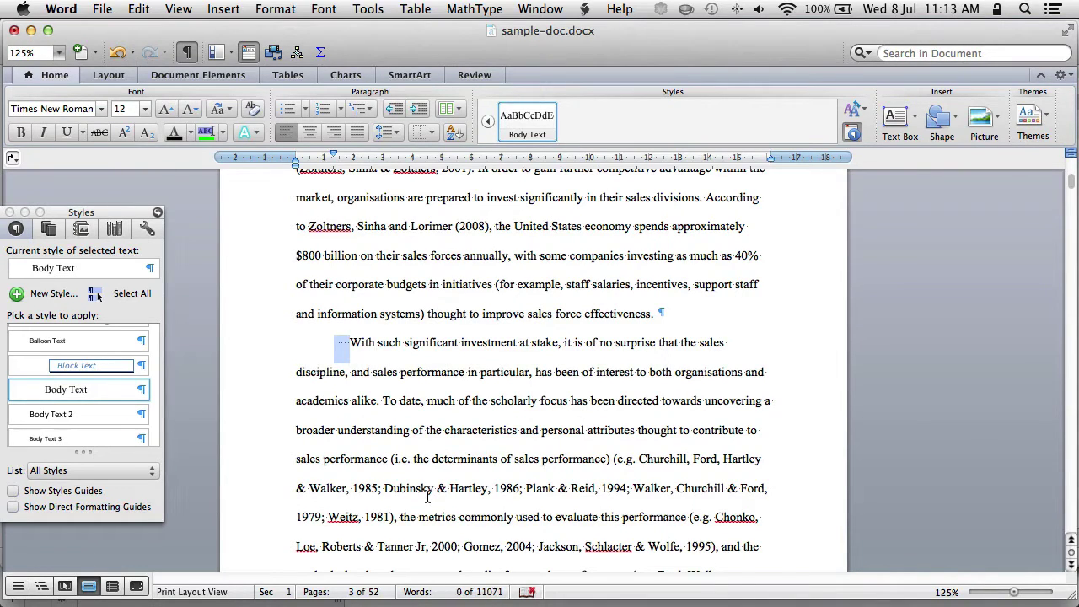
pyautogui.press('BackSpace')
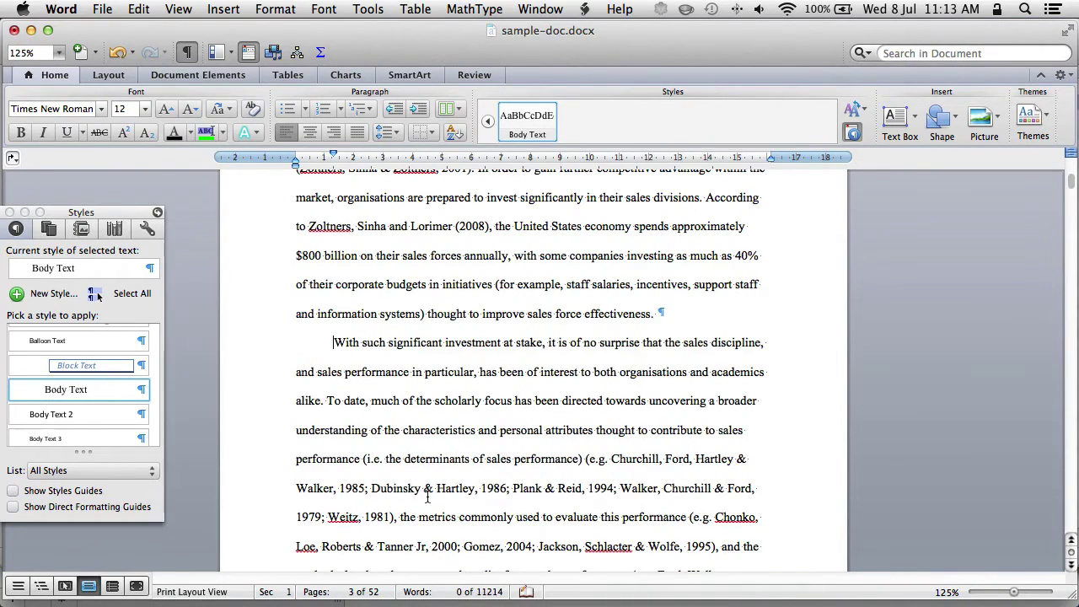
# Step: Apply Body Text to the 'In spite of this volume' paragraph and delete its leading tab
pyautogui.click(97, 296)
pyautogui.scroll(-8, 426, 497)
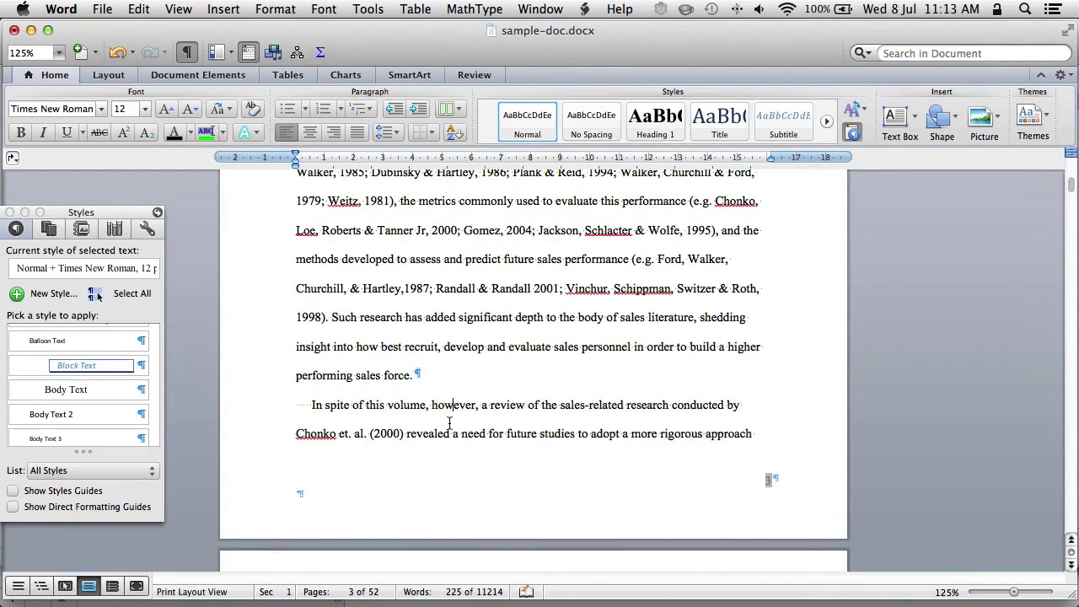
pyautogui.click(656, 149)
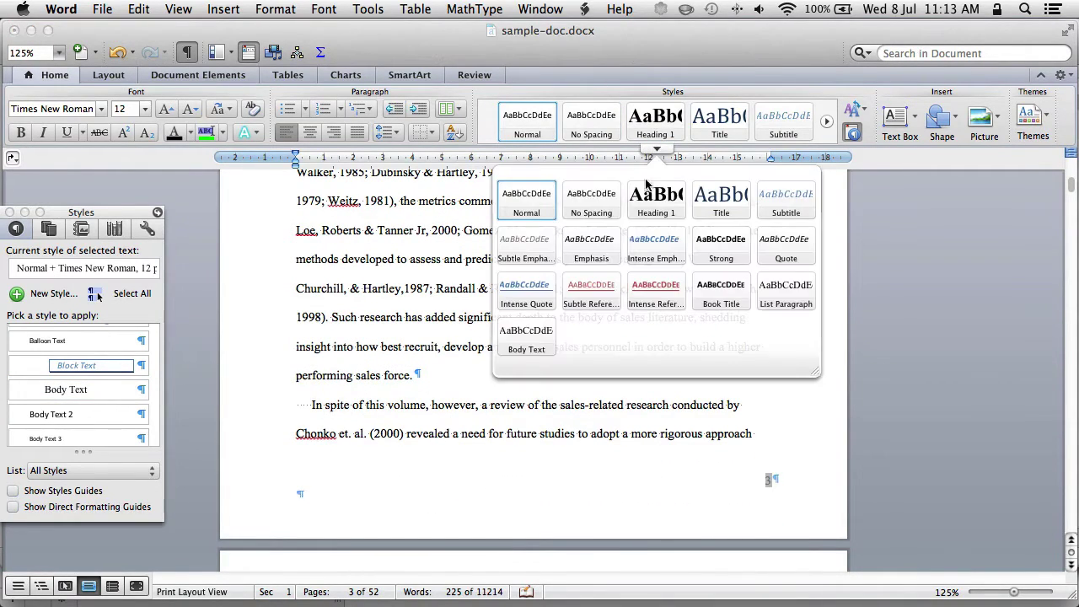
pyautogui.click(528, 339)
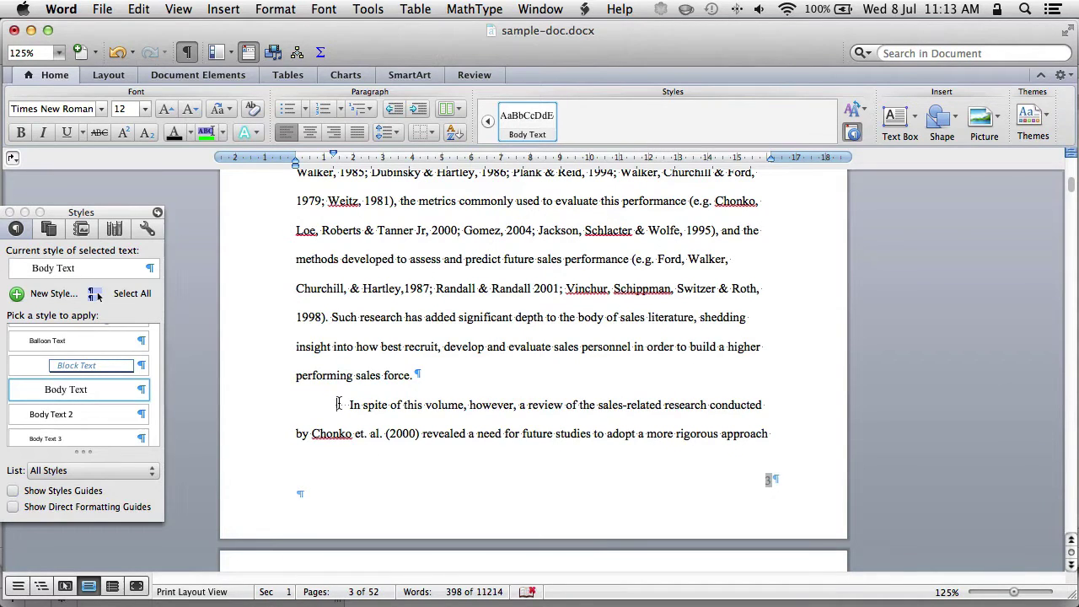
pyautogui.press('Delete')
# Step: Delete the leading tab of the 'In addition' paragraph and apply Body Text to it
pyautogui.press('super+Down')
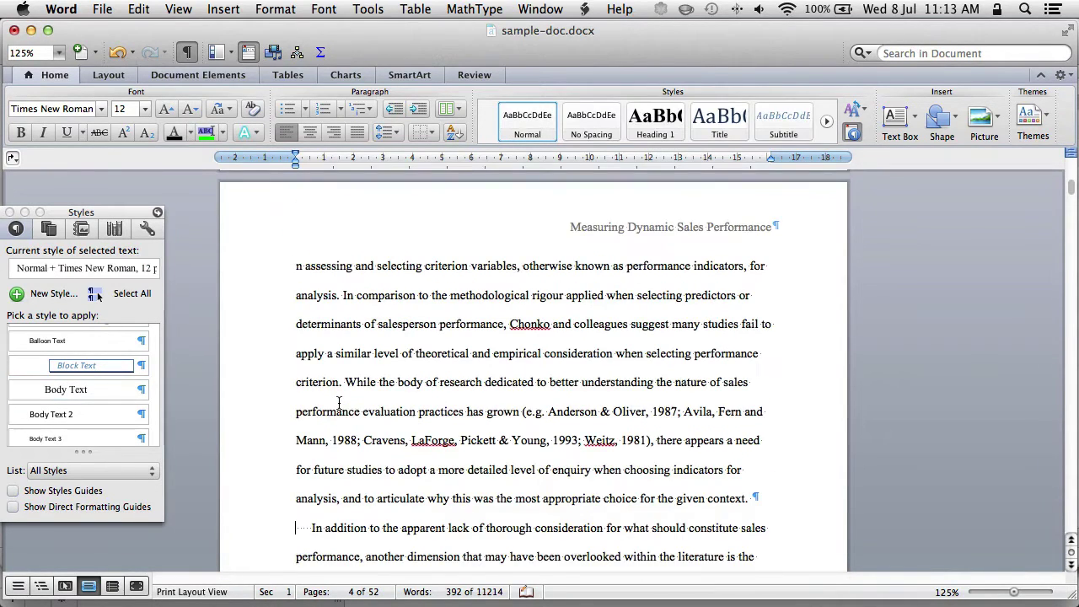
pyautogui.hotkey('shift', 'Right')
pyautogui.press('Delete')
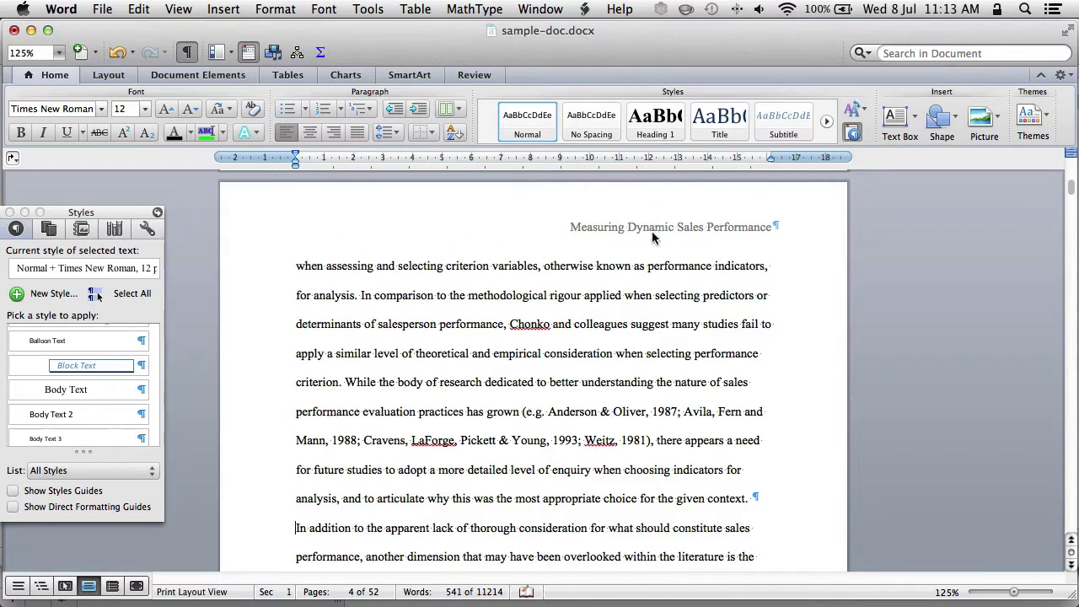
pyautogui.click(664, 150)
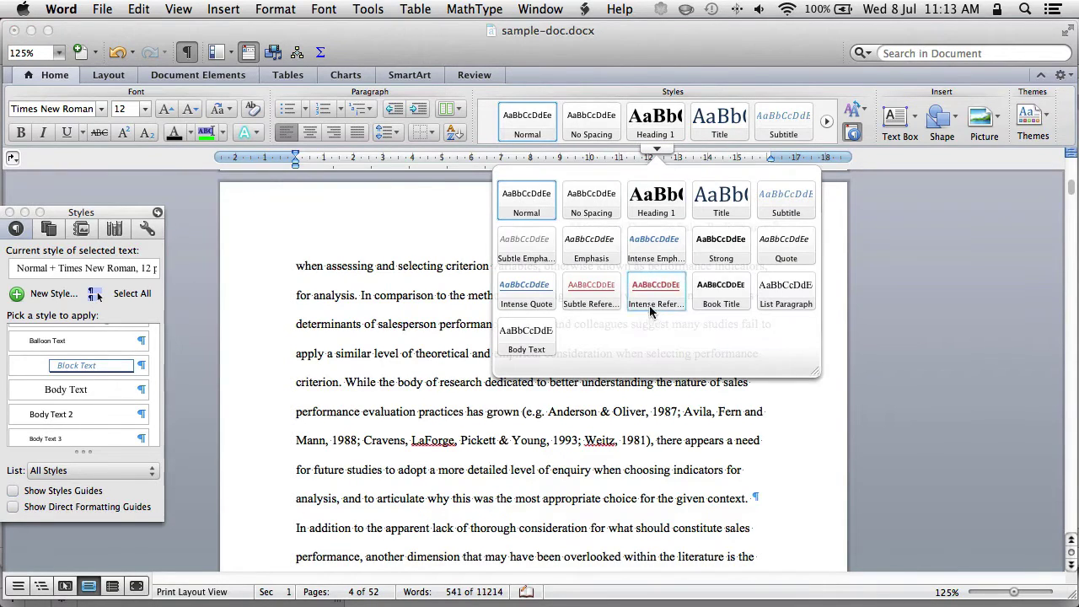
pyautogui.click(532, 349)
pyautogui.scroll(-15, 435, 469)
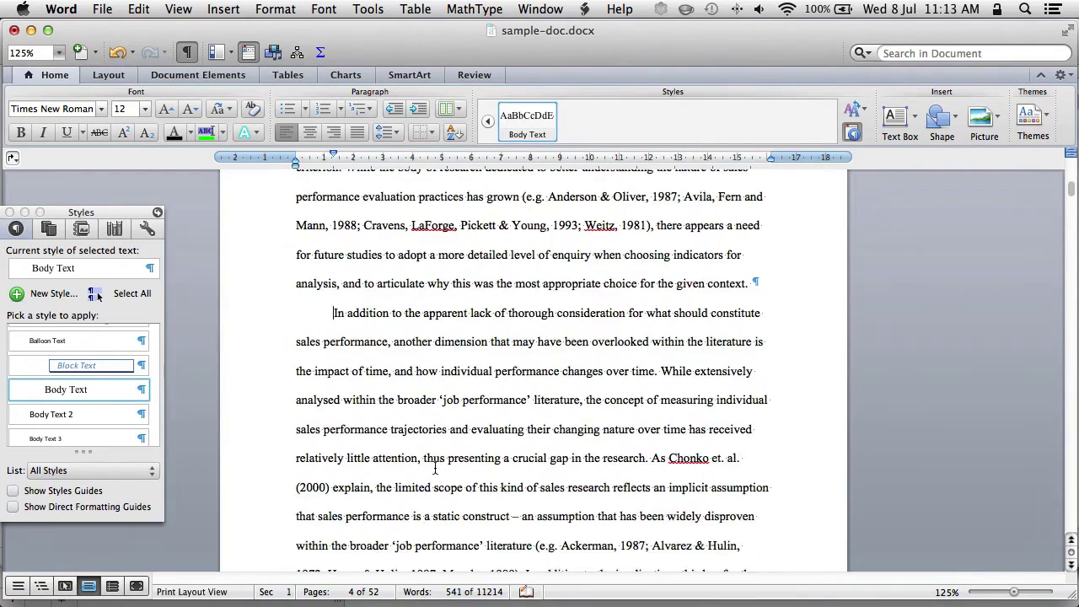
pyautogui.scroll(-4, 435, 469)
pyautogui.click(439, 459)
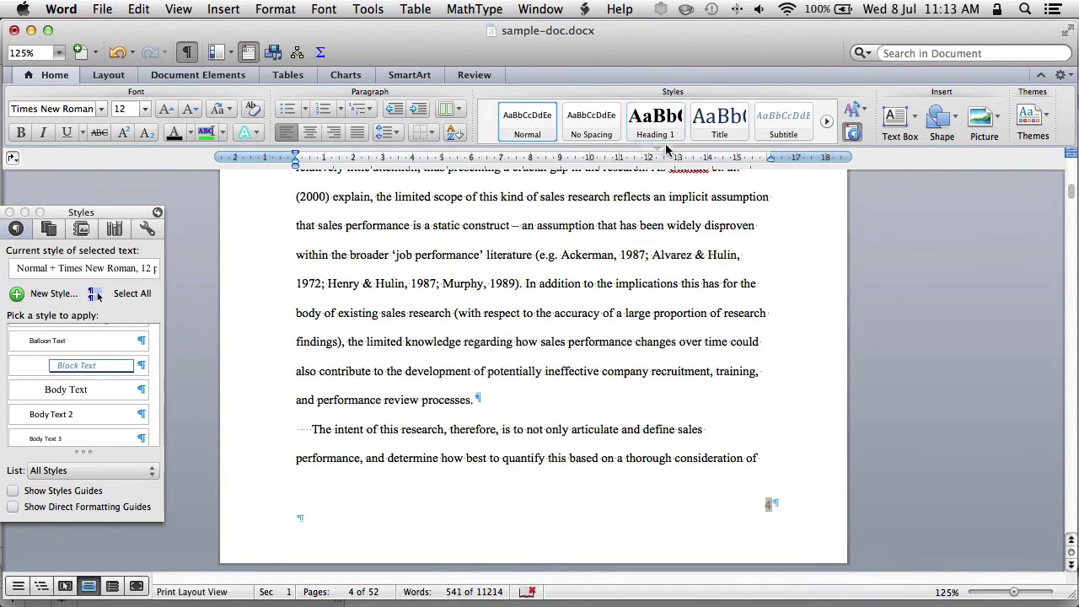
pyautogui.click(655, 149)
pyautogui.rightClick(542, 327)
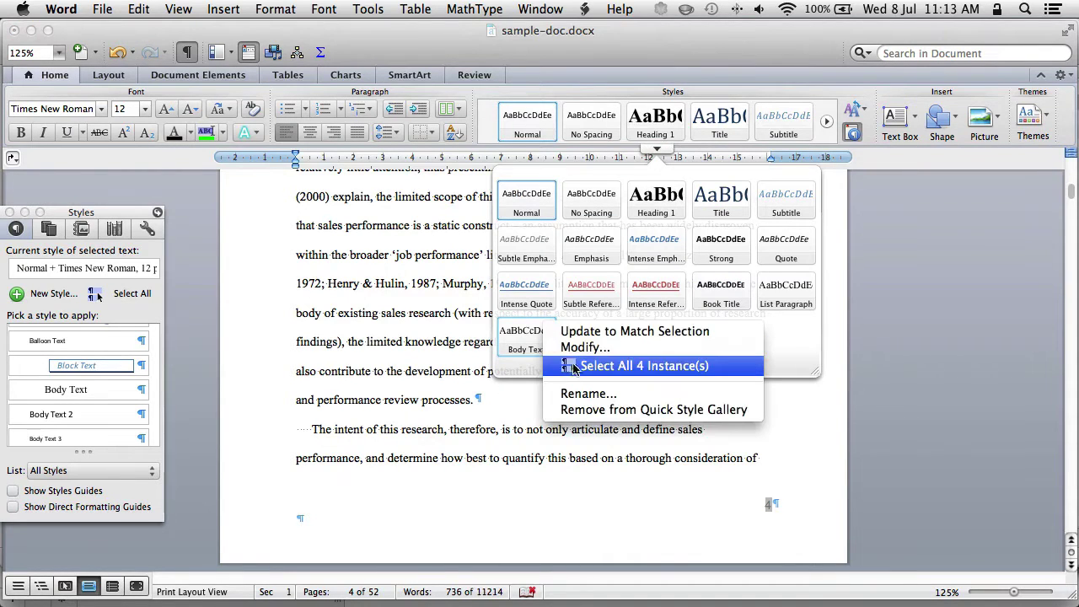
pyautogui.click(583, 357)
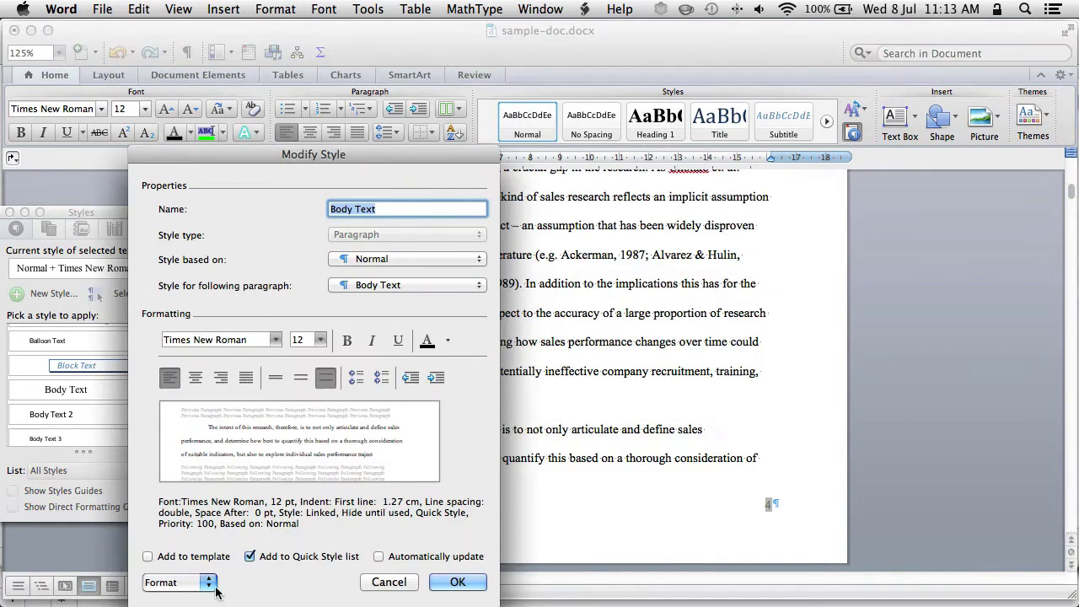
pyautogui.click(179, 582)
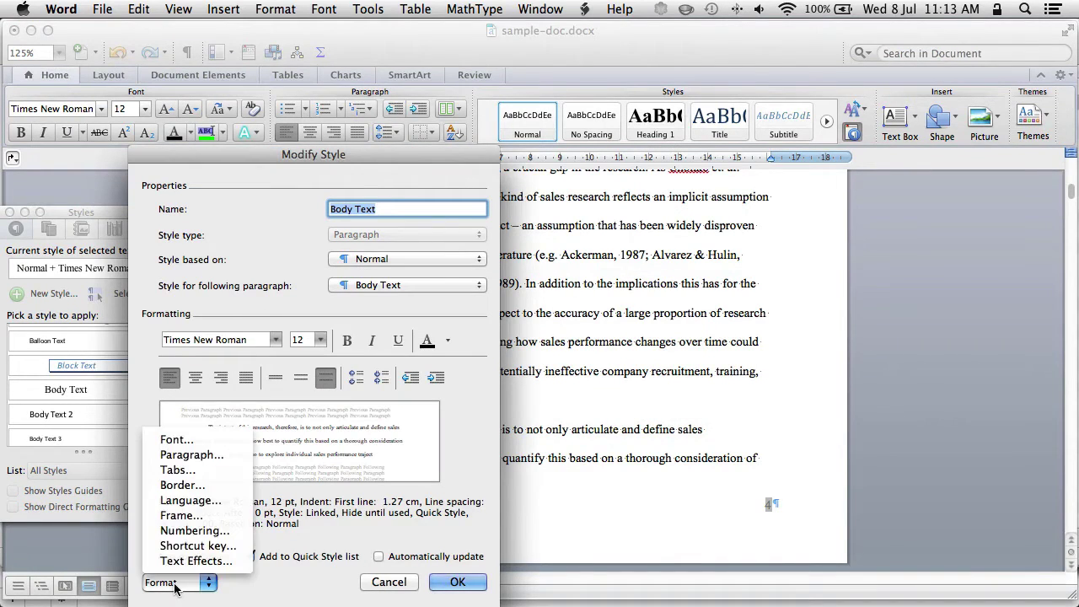
pyautogui.click(198, 545)
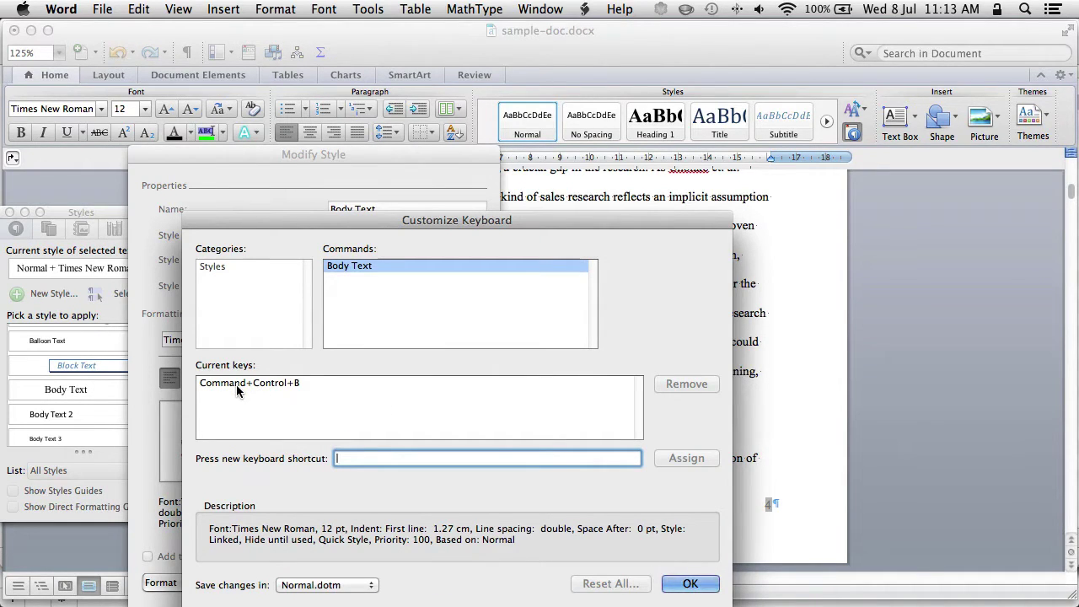
pyautogui.press('Return')
pyautogui.click(457, 581)
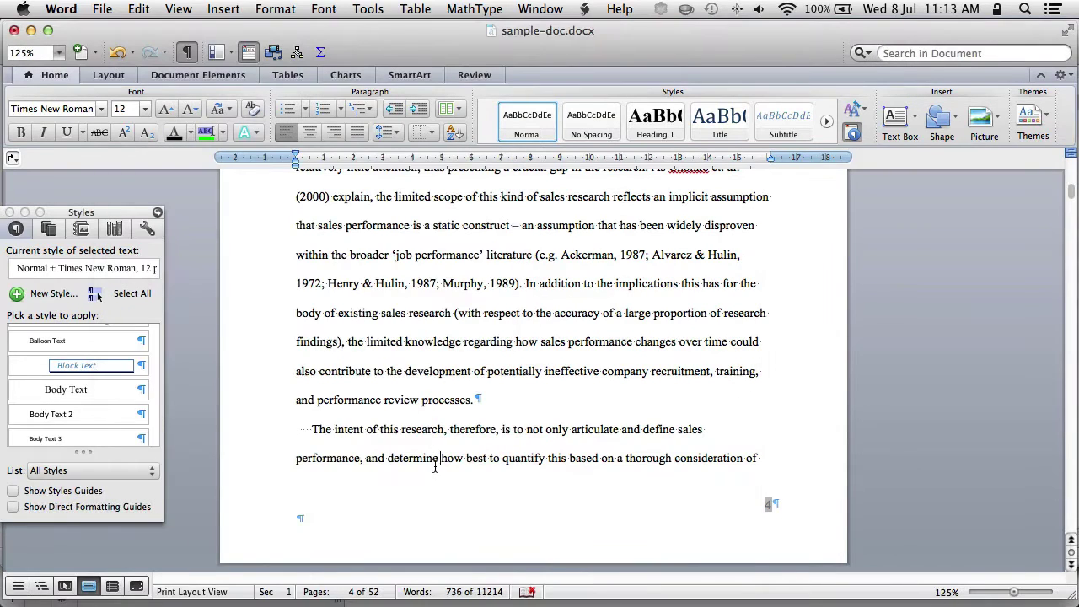
# Step: Apply Body Text to 'The intent of this research' paragraph with Cmd+Ctrl+B and delete its leading tab
pyautogui.press('super+alt+b')
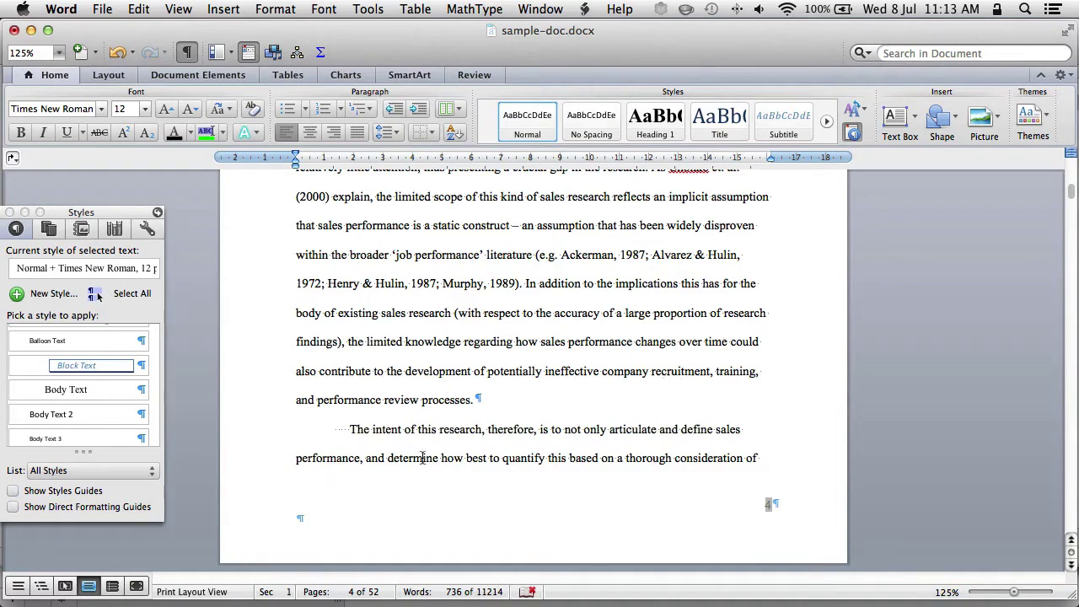
pyautogui.hotkey('shift', 'Right')
pyautogui.press('Delete')
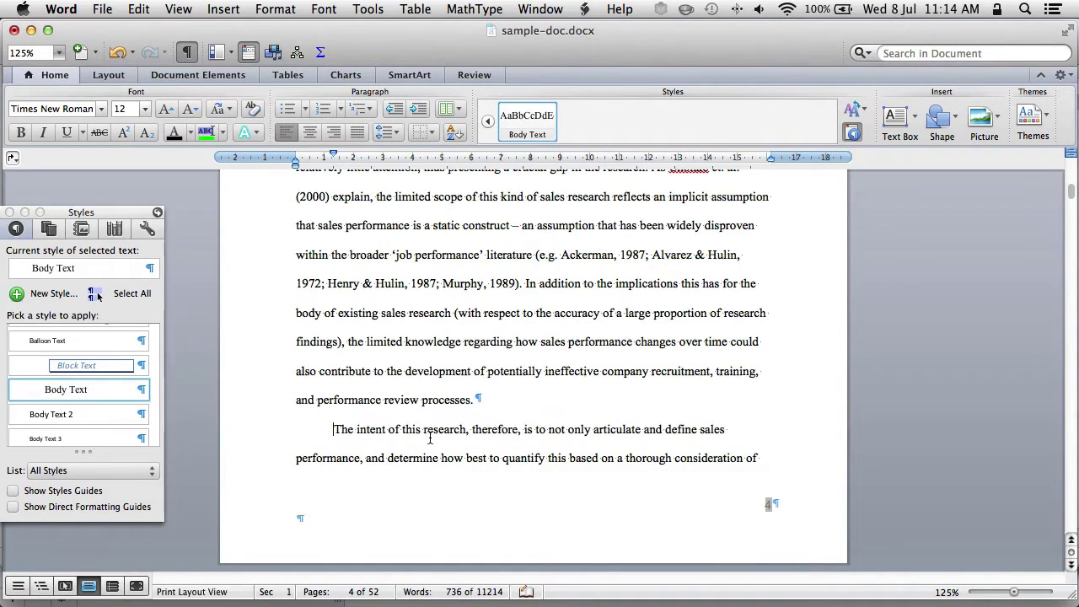
pyautogui.press('Down')
pyautogui.press('Down')
pyautogui.press('Down')
pyautogui.press('Down')
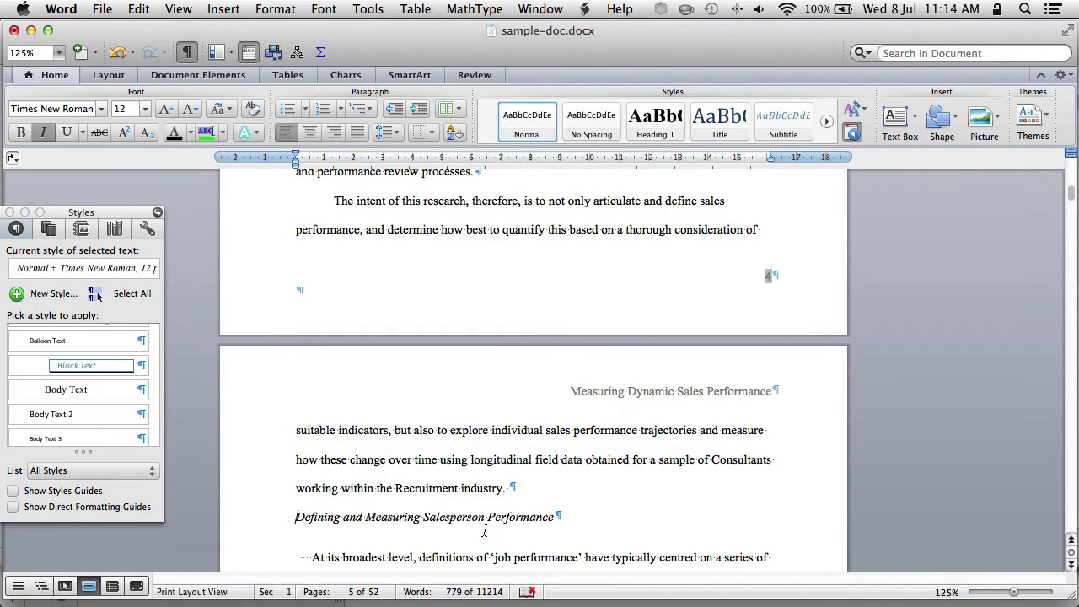
pyautogui.scroll(-3, 485, 529)
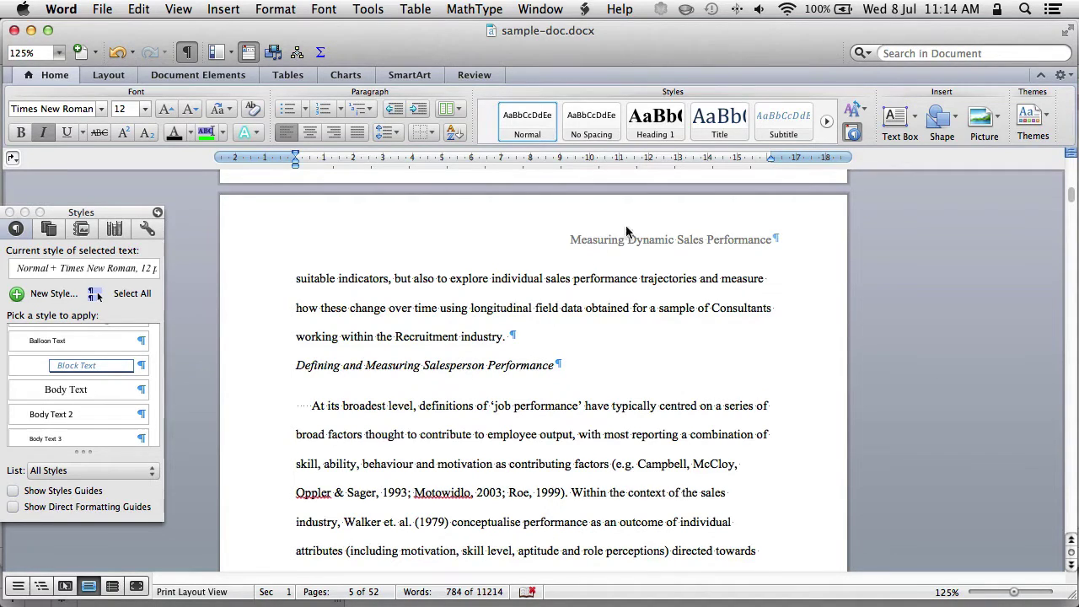
# Step: Apply Heading 2 to the 'Defining and Measuring Salesperson Performance' line
pyautogui.click(655, 151)
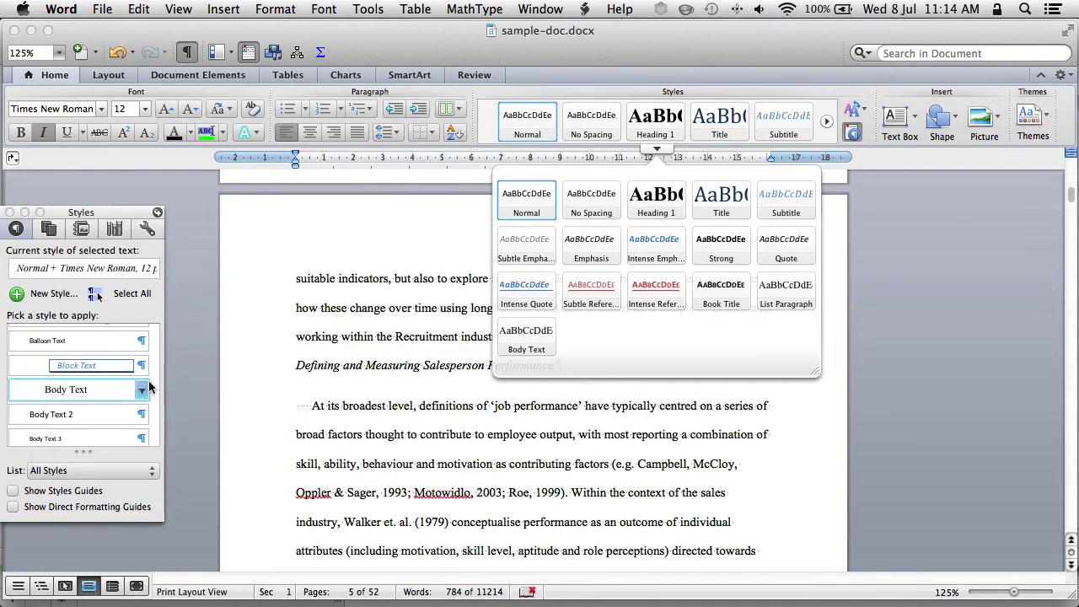
pyautogui.scroll(10, 60, 352)
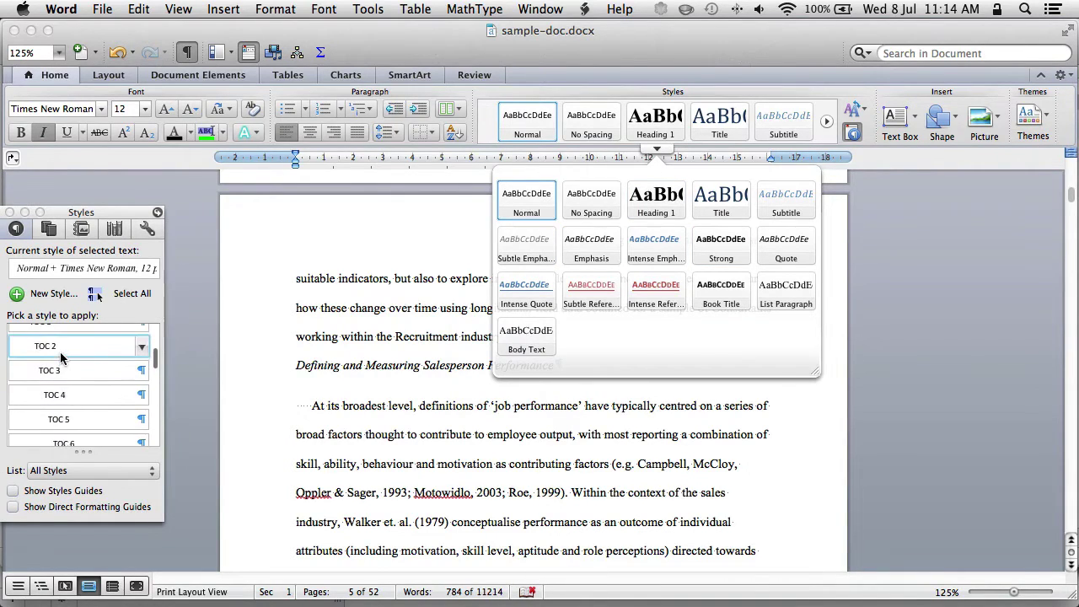
pyautogui.scroll(5, 60, 351)
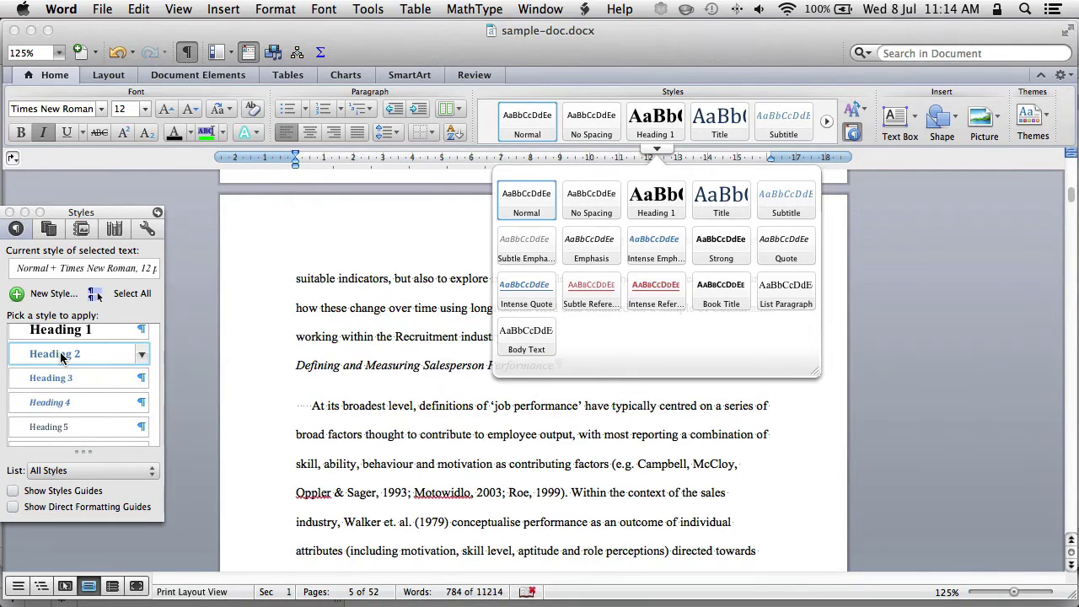
pyautogui.click(60, 355)
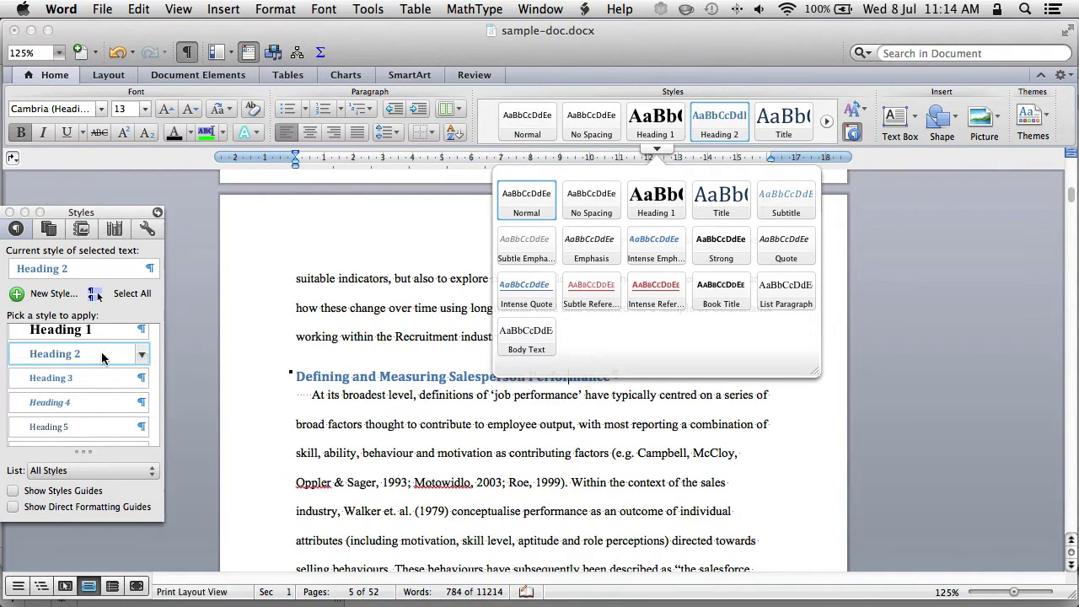
pyautogui.click(141, 354)
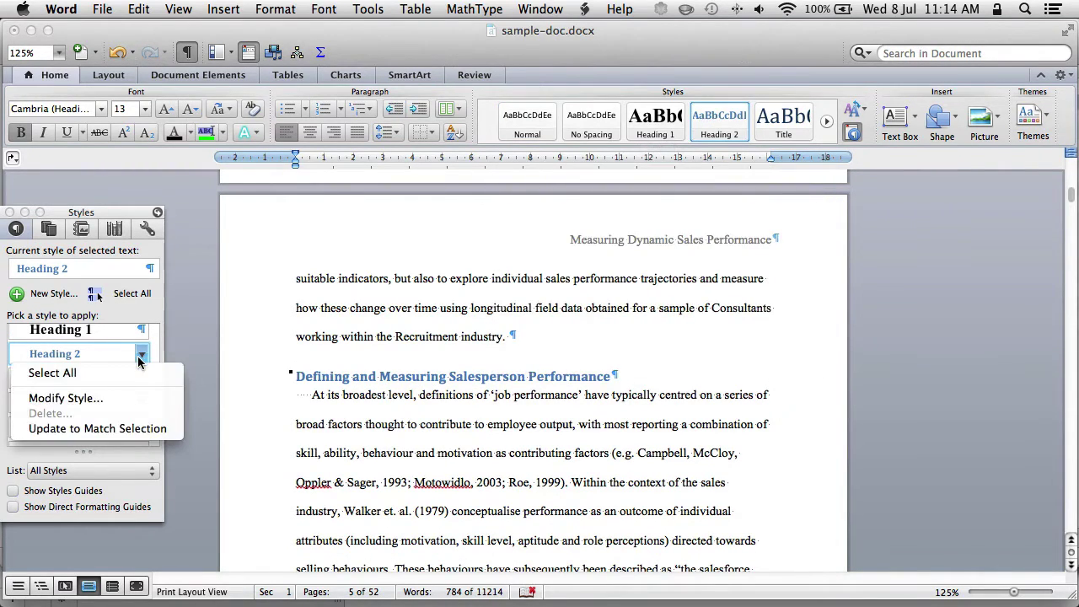
# Step: Set the Heading 2 style font to Times New Roman 12 pt
pyautogui.click(125, 403)
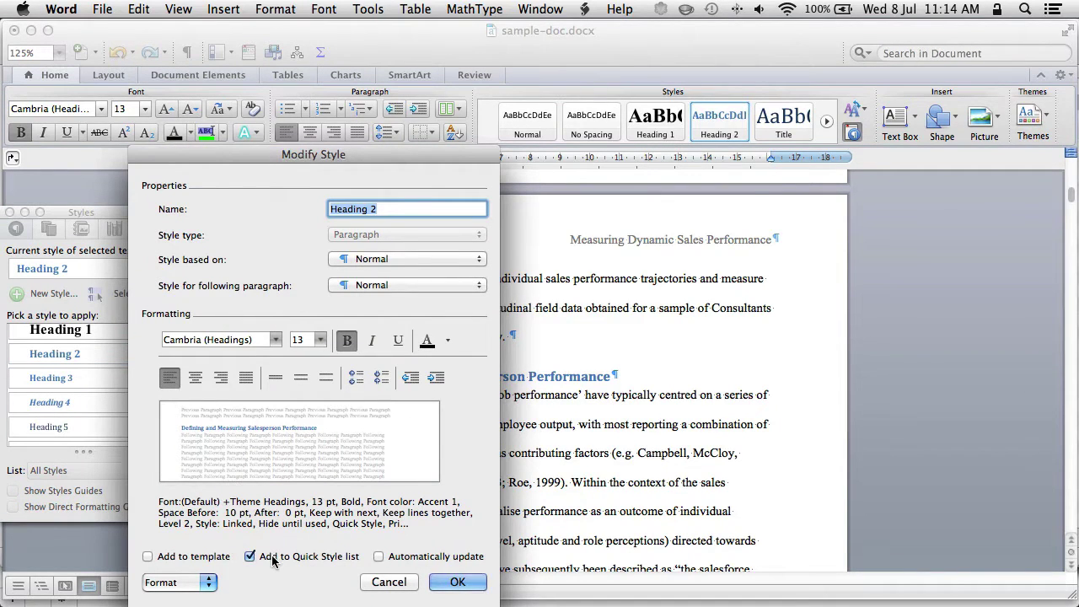
pyautogui.click(235, 339)
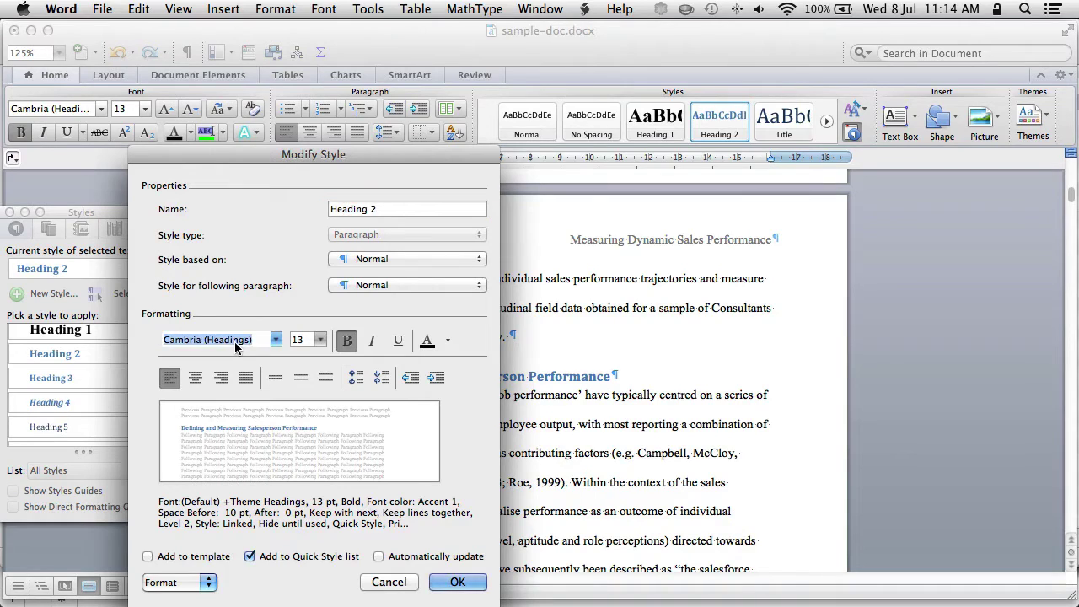
pyautogui.write('Times')
pyautogui.press('Return')
pyautogui.click(305, 341)
pyautogui.write('12')
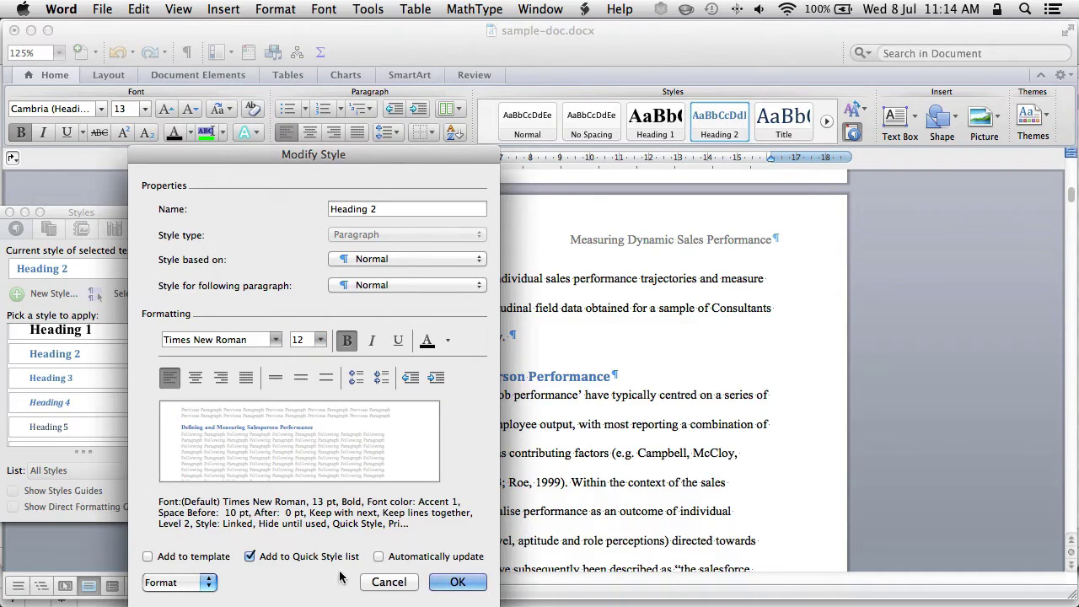
# Step: Give Heading 2 0 pt space before, double line spacing and black text, then save it
pyautogui.click(177, 583)
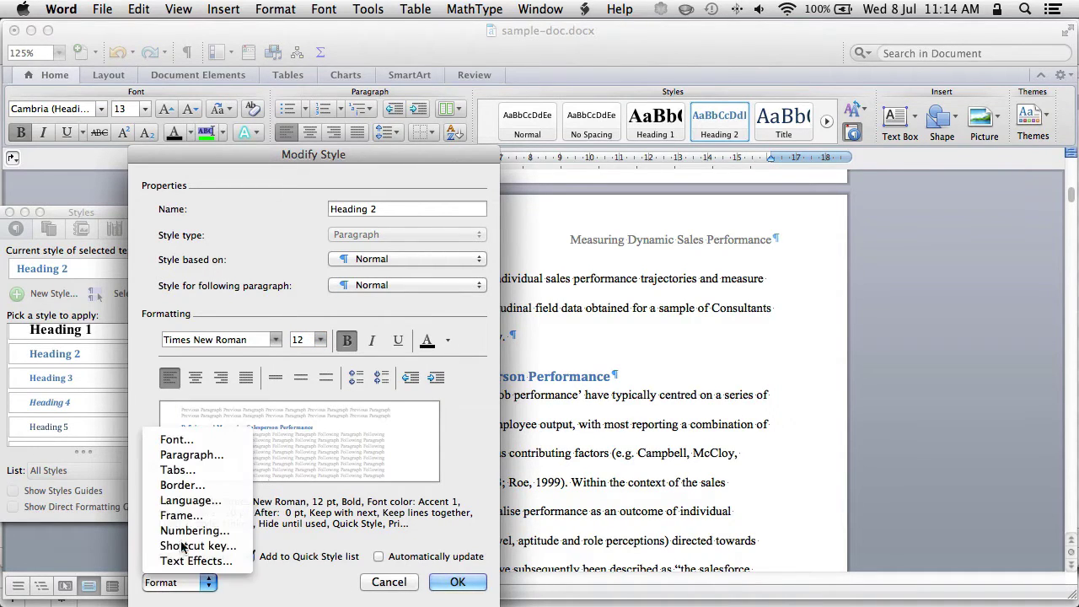
pyautogui.click(202, 459)
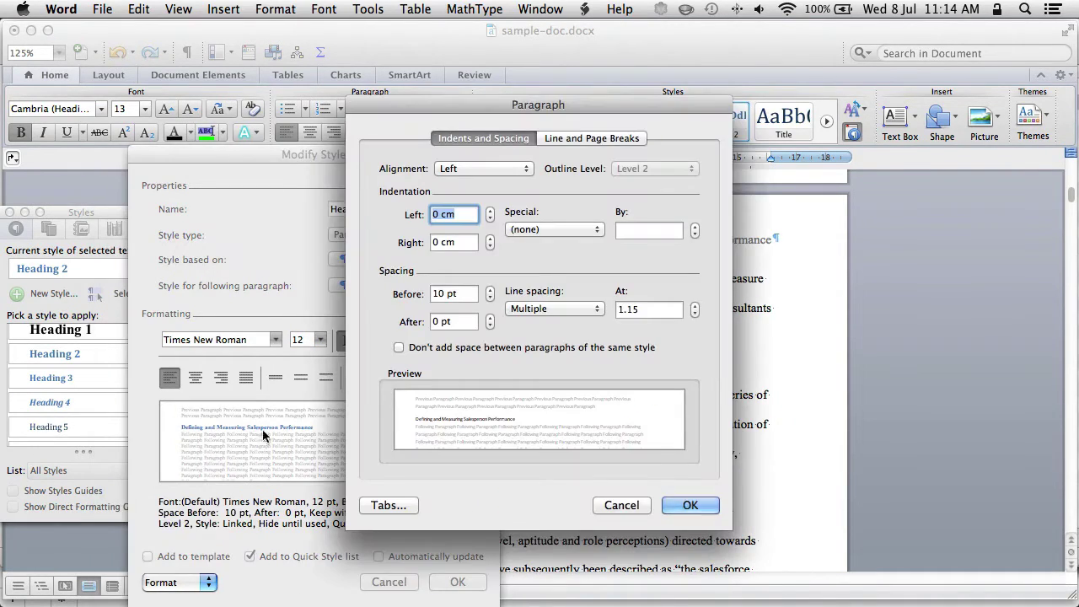
pyautogui.click(490, 299)
pyautogui.click(490, 298)
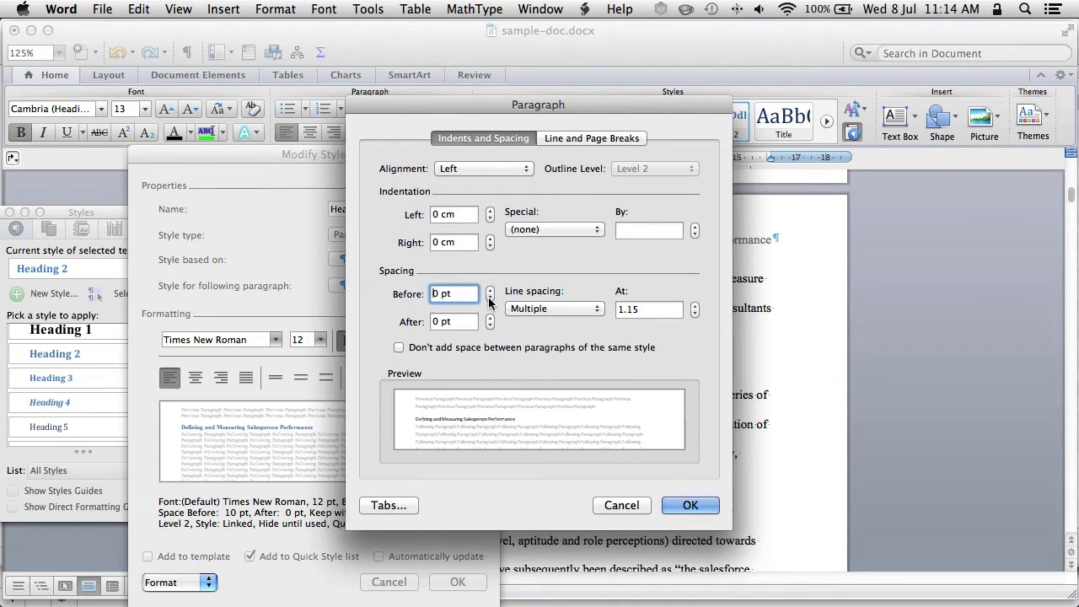
pyautogui.click(537, 310)
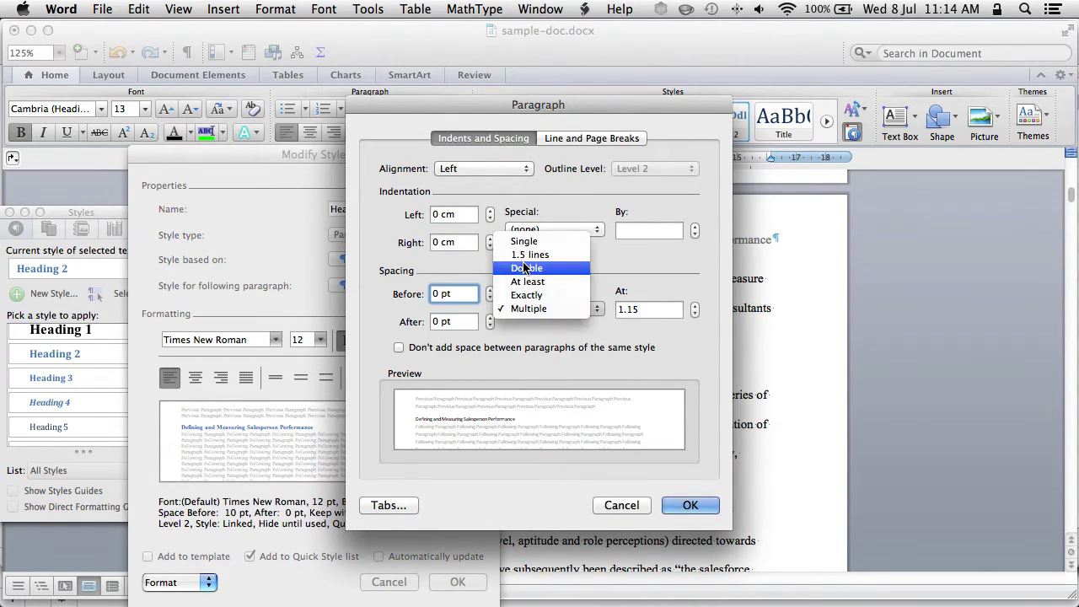
pyautogui.click(527, 268)
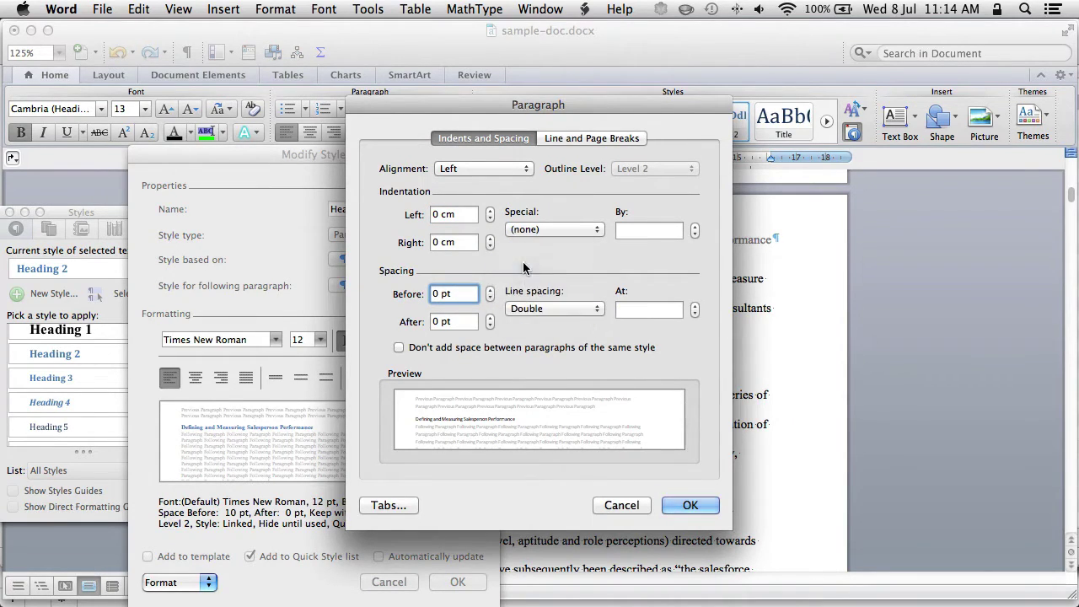
pyautogui.click(691, 505)
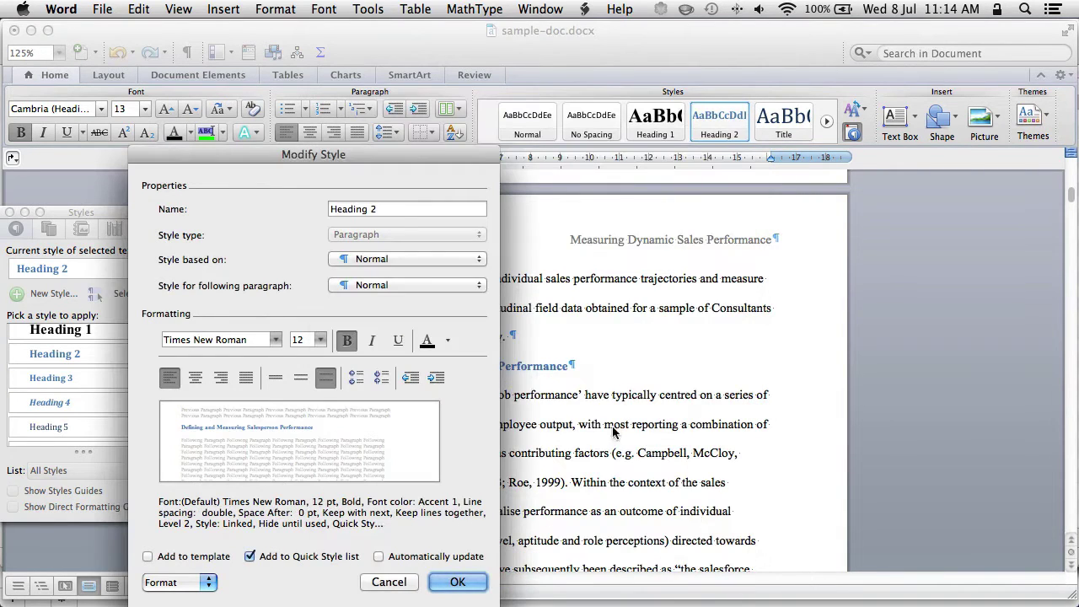
pyautogui.click(427, 342)
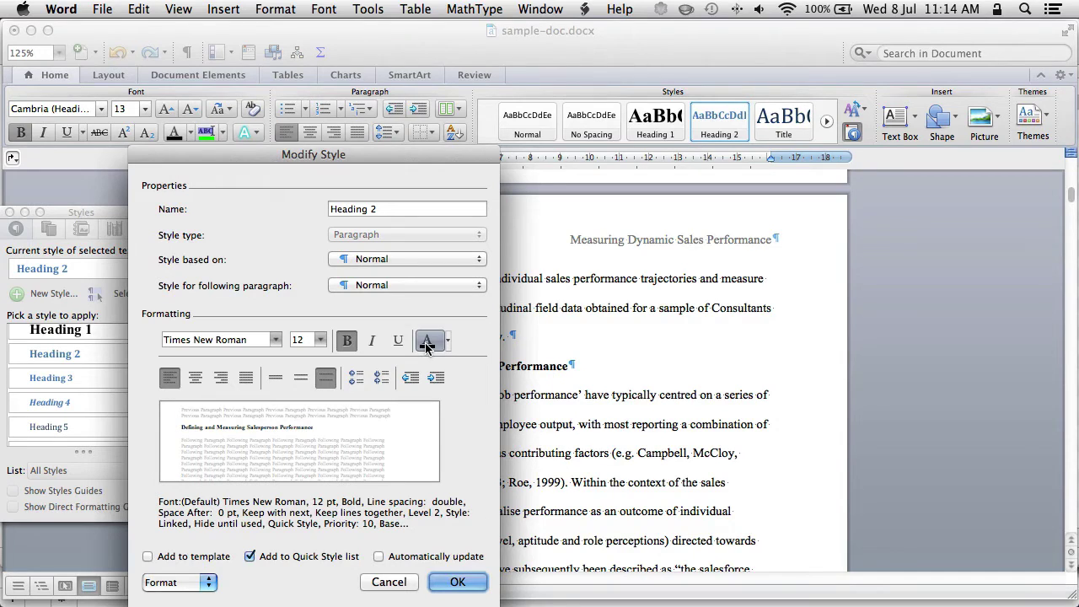
pyautogui.click(458, 582)
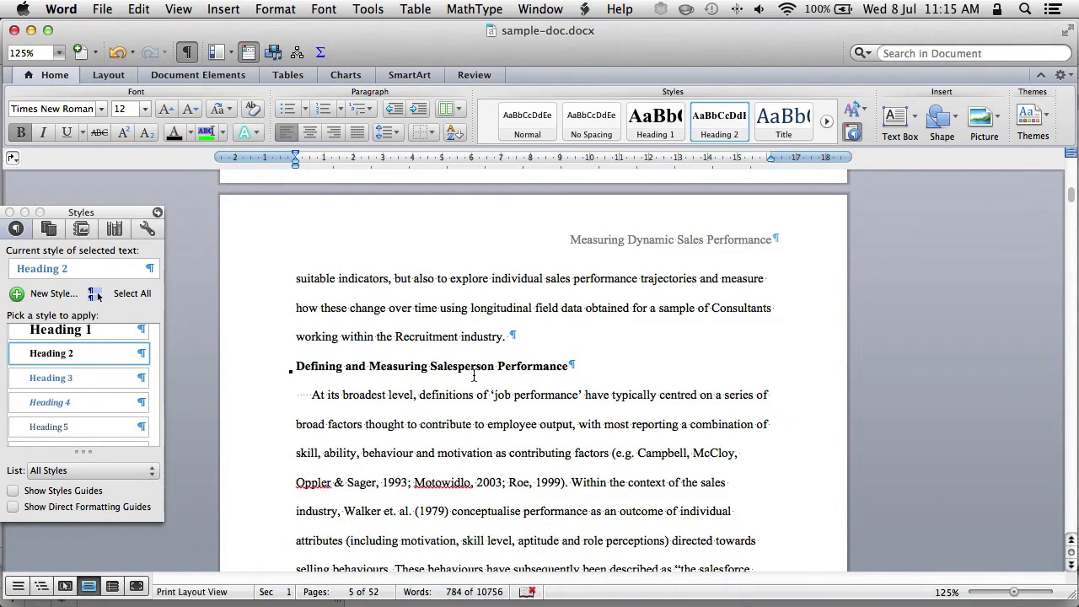
# Step: Delete the leading tab from 'At its broadest level', keeping the tabs of the next two paragraphs
pyautogui.click(468, 397)
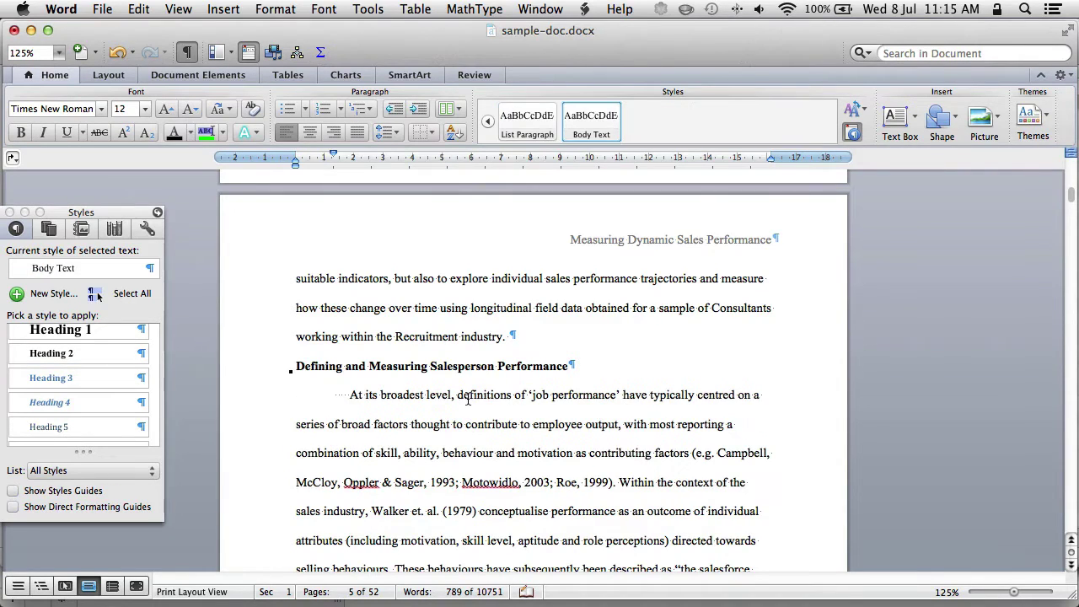
pyautogui.press('super+space')
pyautogui.press('Escape')
pyautogui.press('Delete')
pyautogui.scroll(-8, 468, 400)
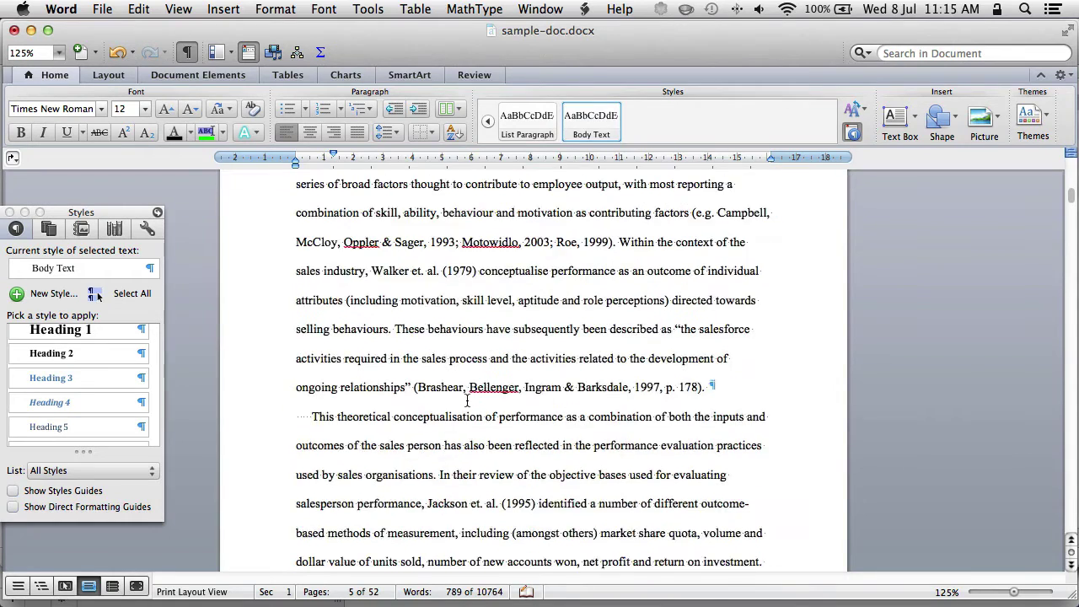
pyautogui.scroll(-2, 480, 378)
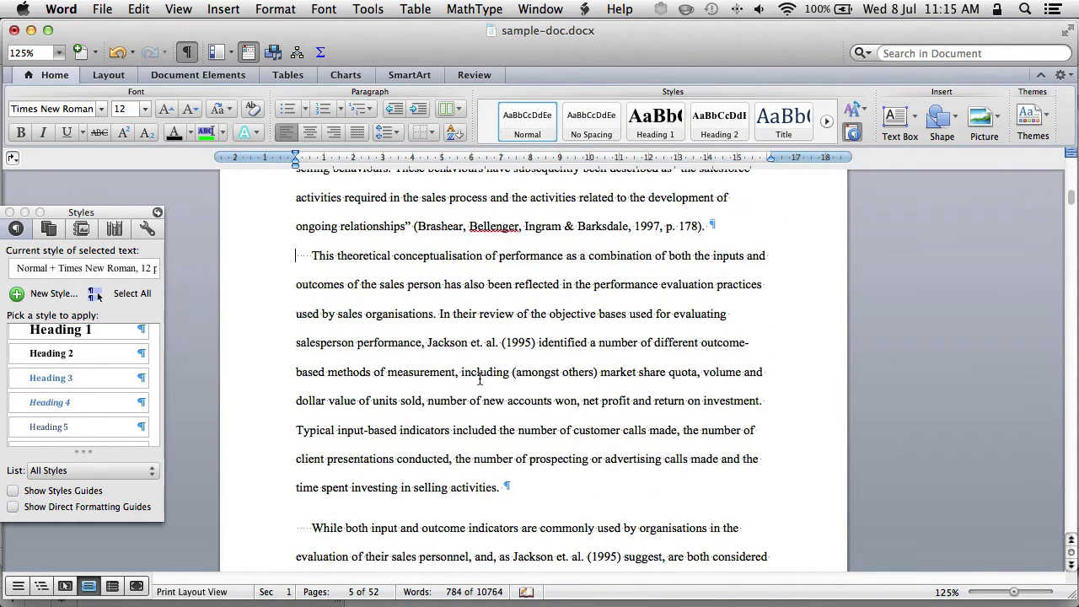
pyautogui.press('Delete')
pyautogui.press('super+z')
pyautogui.press('super+Down')
pyautogui.press('Delete')
pyautogui.press('super+z')
pyautogui.press('super+Down')
pyautogui.press('super+Down')
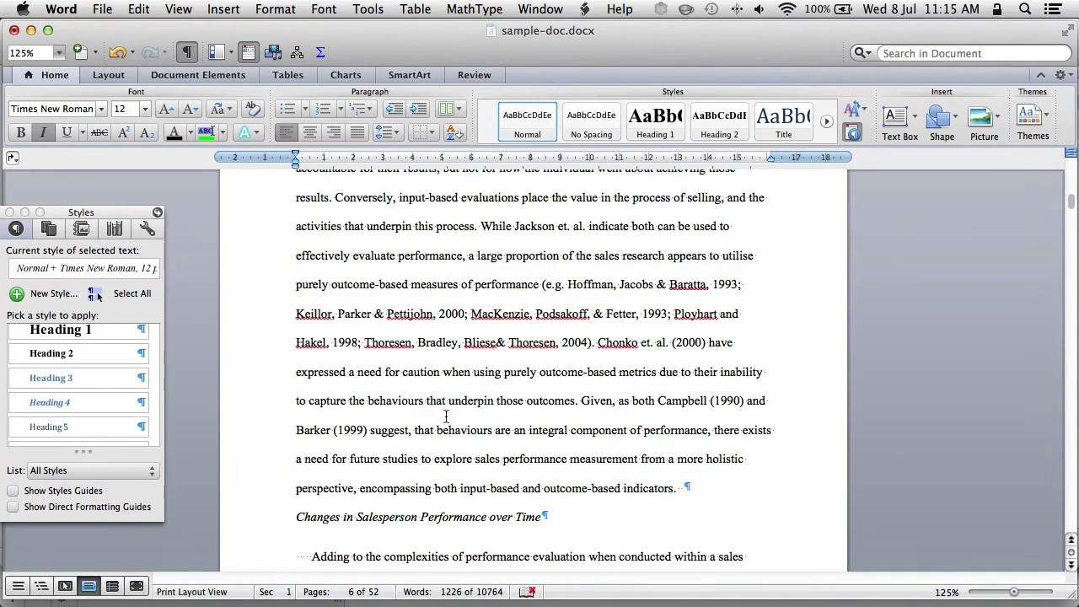
# Step: Make 'Changes in Salesperson Performance over Time' a Heading 2 and restyle 'Adding to the complexities' without its tab
pyautogui.click(719, 120)
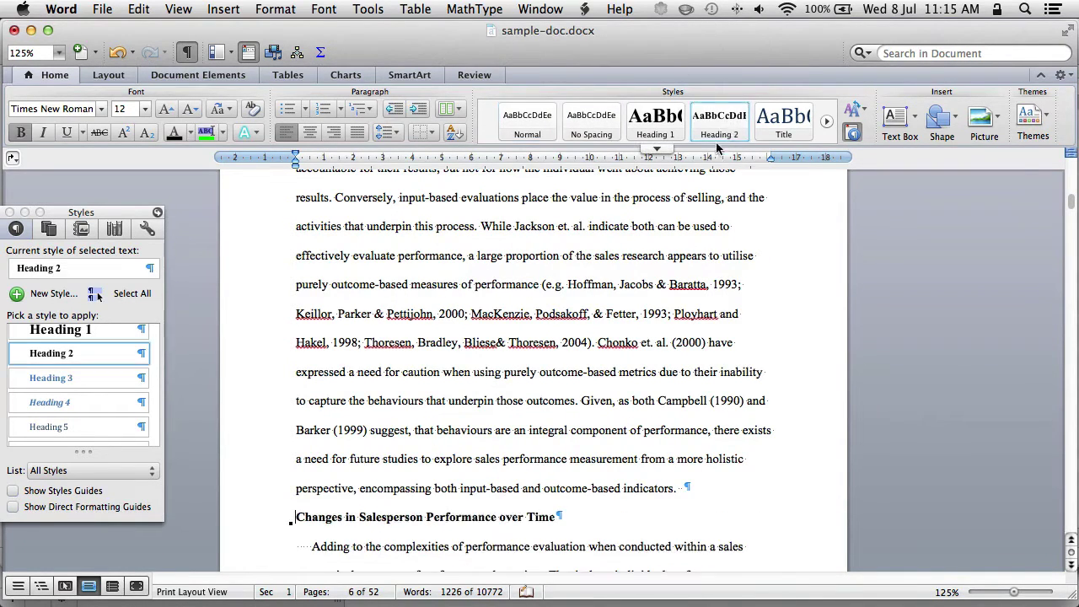
pyautogui.press('super+Down')
pyautogui.press('Delete')
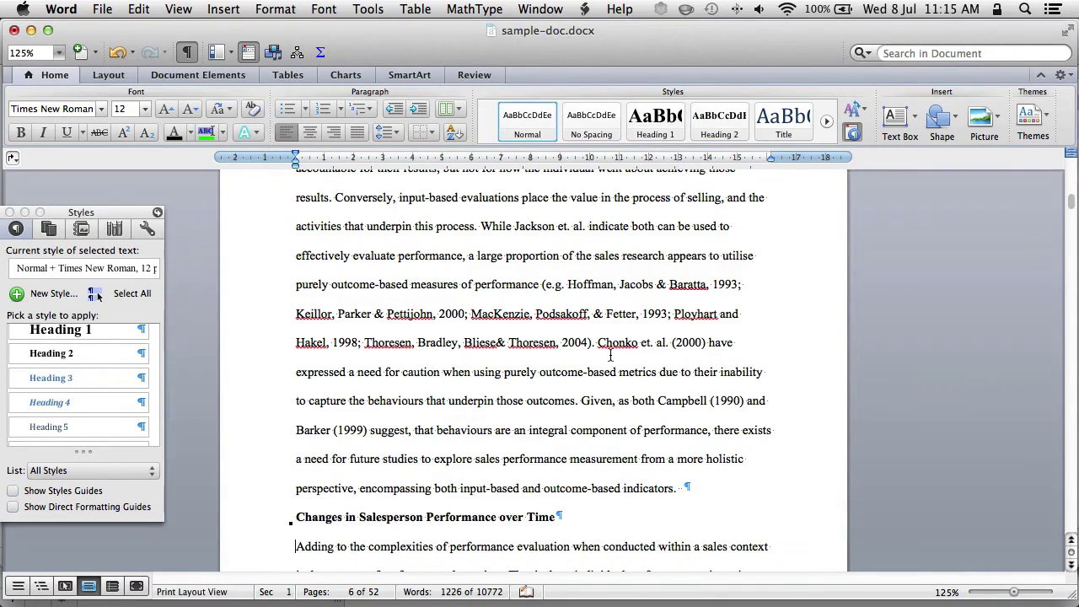
pyautogui.press('super+shift+n')
pyautogui.scroll(-10, 590, 387)
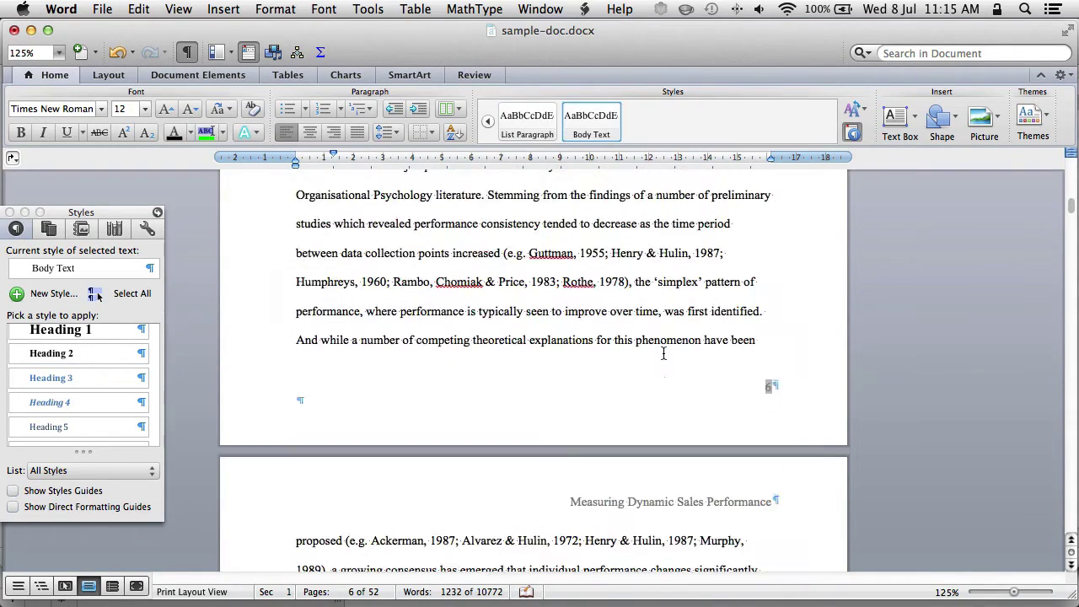
pyautogui.scroll(-3, 590, 387)
# Step: Try removing the indents of the 'In spite' and 'While contributing' paragraphs, undoing both
pyautogui.click(271, 373)
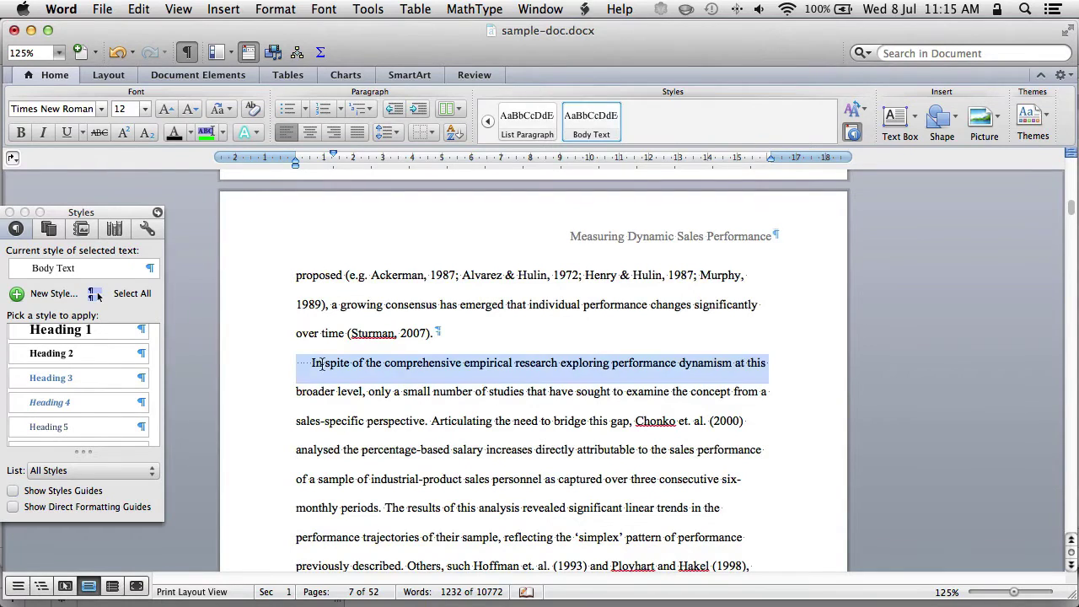
pyautogui.click(321, 363)
pyautogui.press('BackSpace')
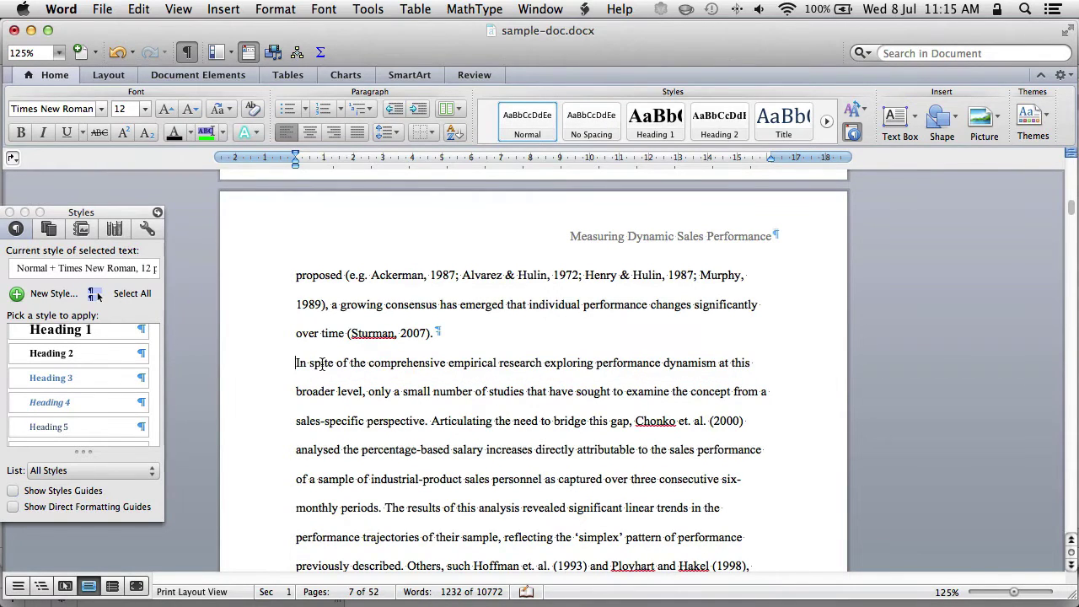
pyautogui.press('super+z')
pyautogui.scroll(-8, 322, 365)
pyautogui.press('BackSpace')
pyautogui.press('super+z')
pyautogui.scroll(-10, 322, 366)
# Step: Make 'Sales and the Recruitment Industry' a Heading 2 and re-indent the 'In order to bridge' paragraph
pyautogui.press('super+Down')
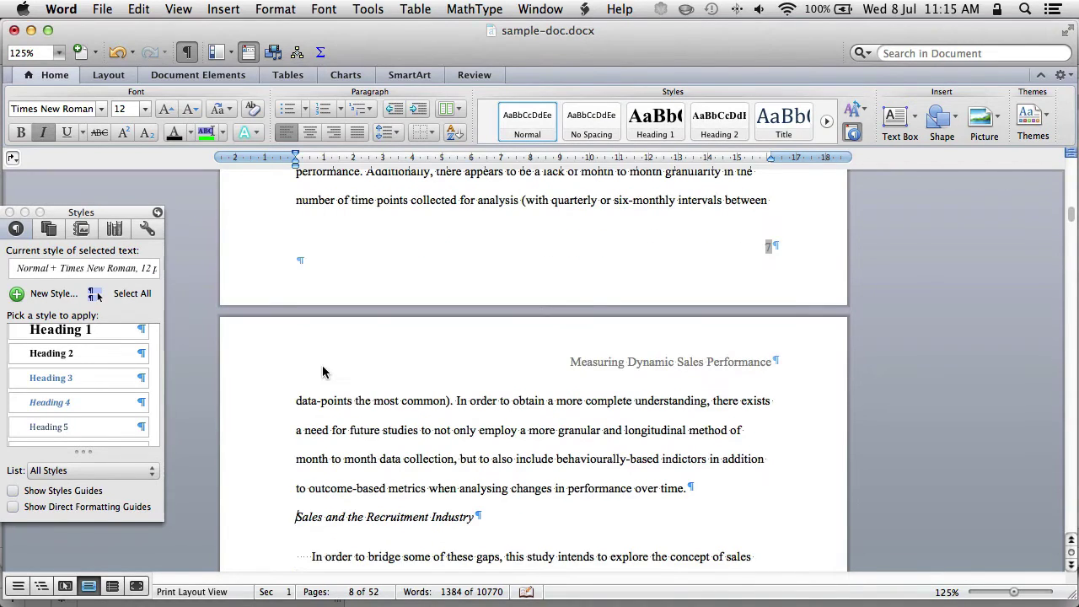
pyautogui.click(719, 118)
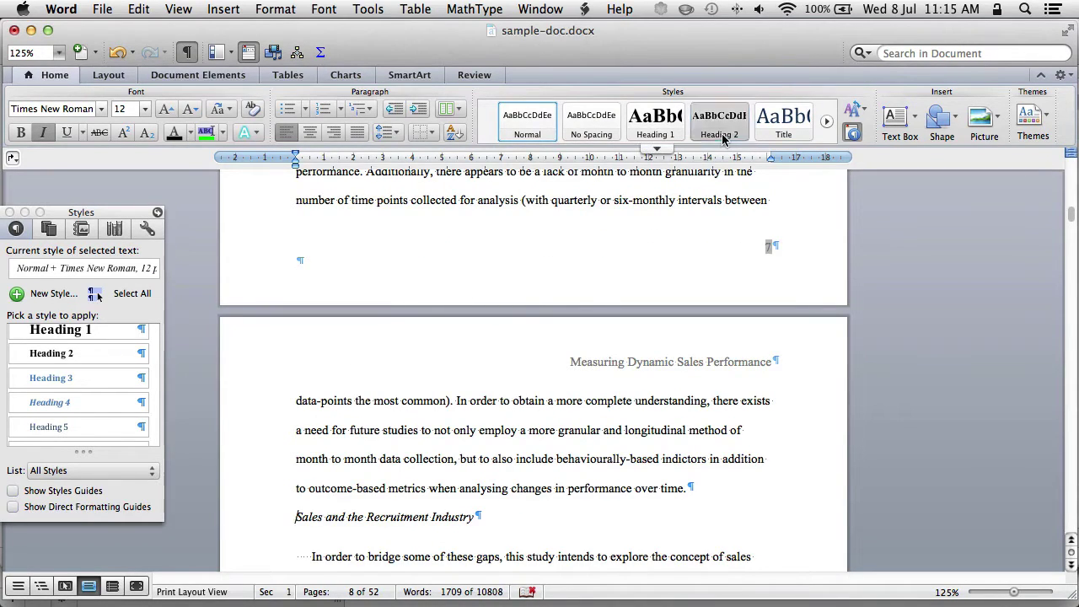
pyautogui.hotkey('shift', 'Right')
pyautogui.press('Delete')
pyautogui.press('Tab')
pyautogui.scroll(-5, 392, 527)
pyautogui.scroll(-10, 395, 527)
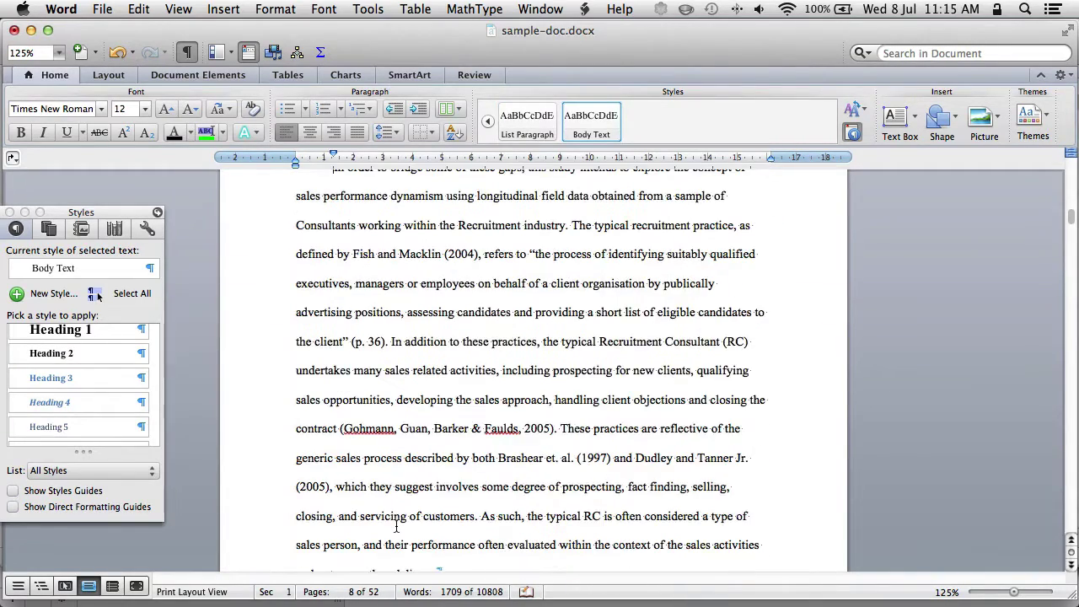
# Step: Replace the leading tab before 'The aim of this research' with a fresh indent
pyautogui.click(409, 459)
pyautogui.press('Home')
pyautogui.hotkey('shift', 'Right')
pyautogui.press('Delete')
pyautogui.press('Tab')
pyautogui.scroll(-8, 409, 459)
pyautogui.press('super+Down')
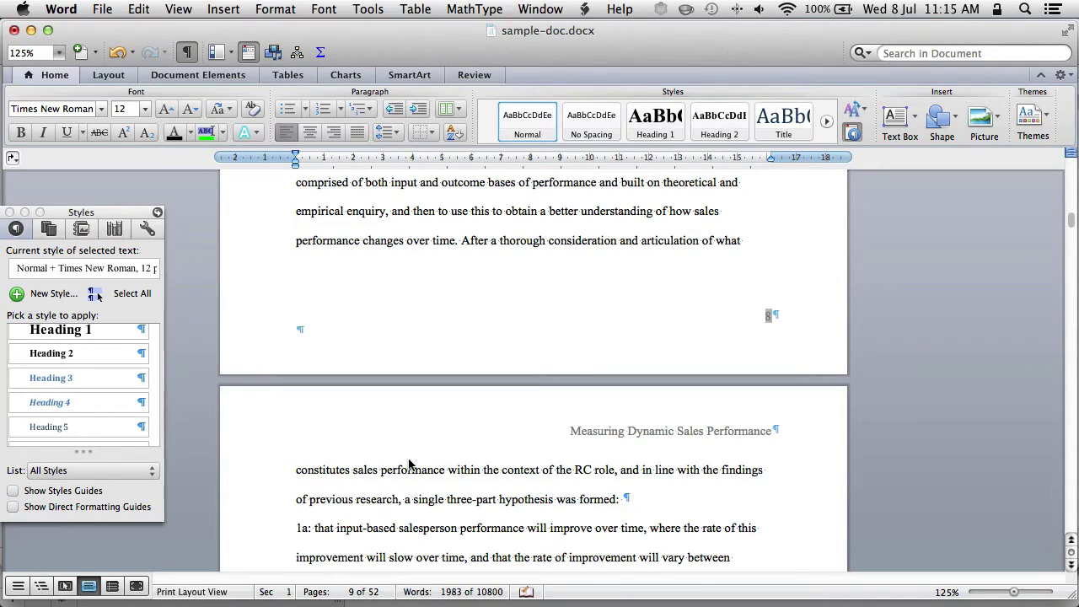
# Step: Scroll through page 9's hypothesis 1a–1c paragraphs
pyautogui.scroll(-8, 409, 465)
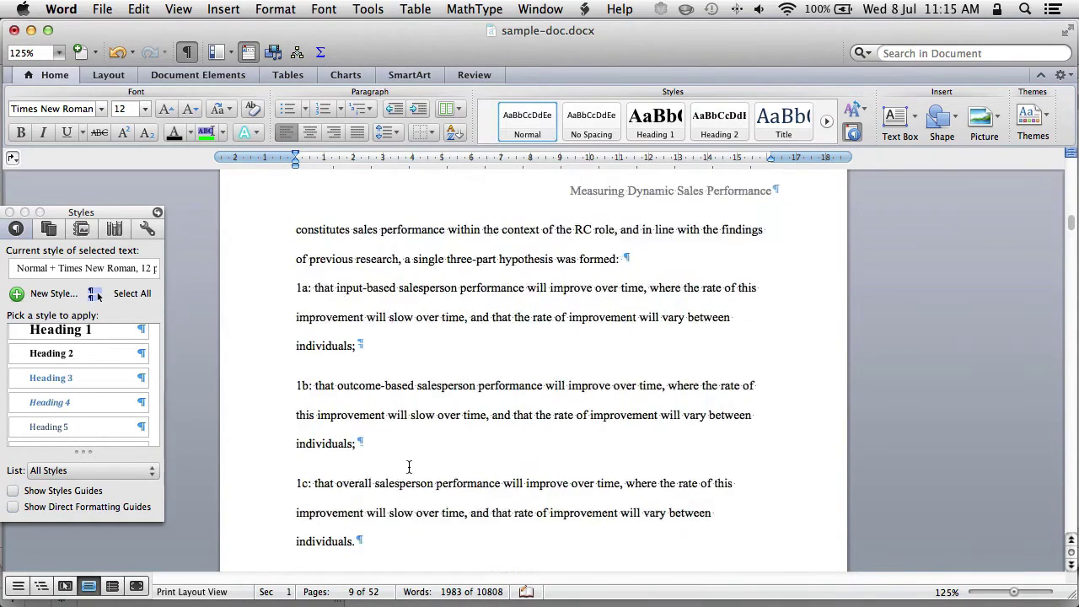
pyautogui.scroll(-2, 379, 461)
pyautogui.scroll(3, 380, 461)
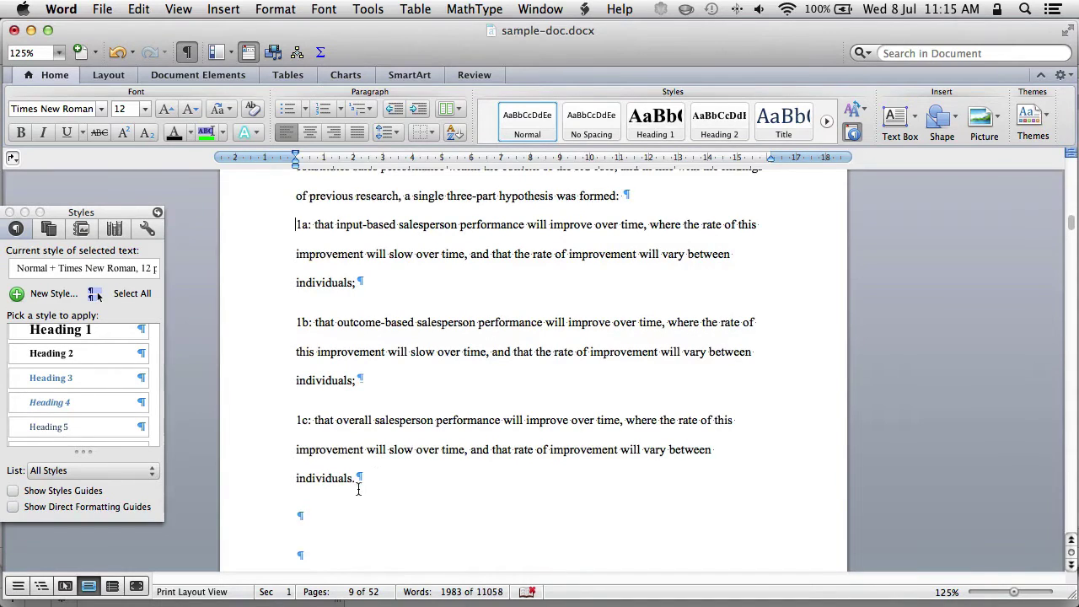
pyautogui.scroll(-3, 336, 509)
pyautogui.scroll(-12, 336, 509)
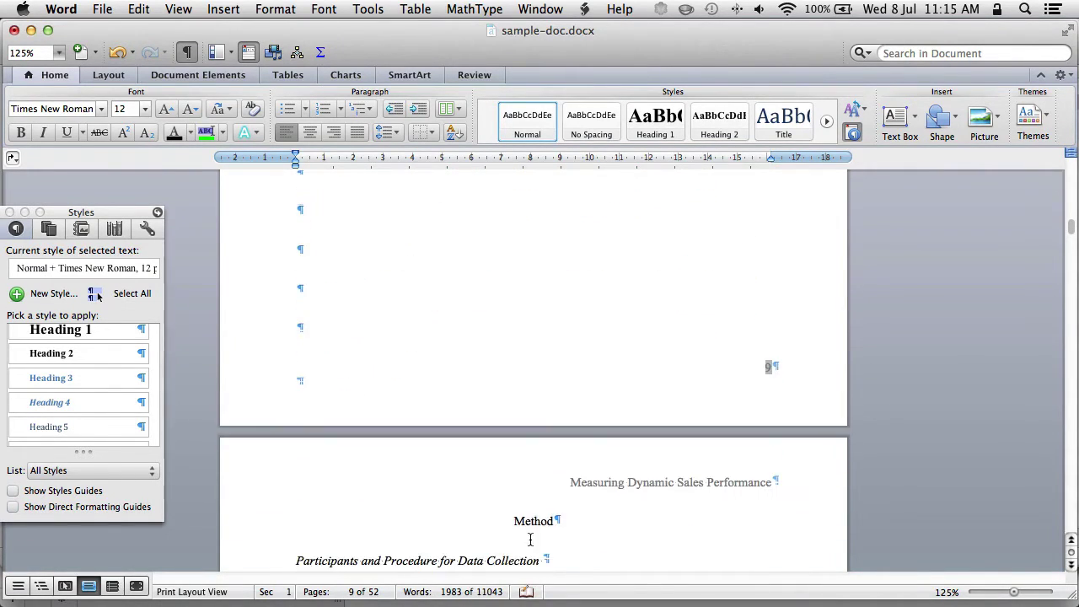
pyautogui.scroll(11, 506, 515)
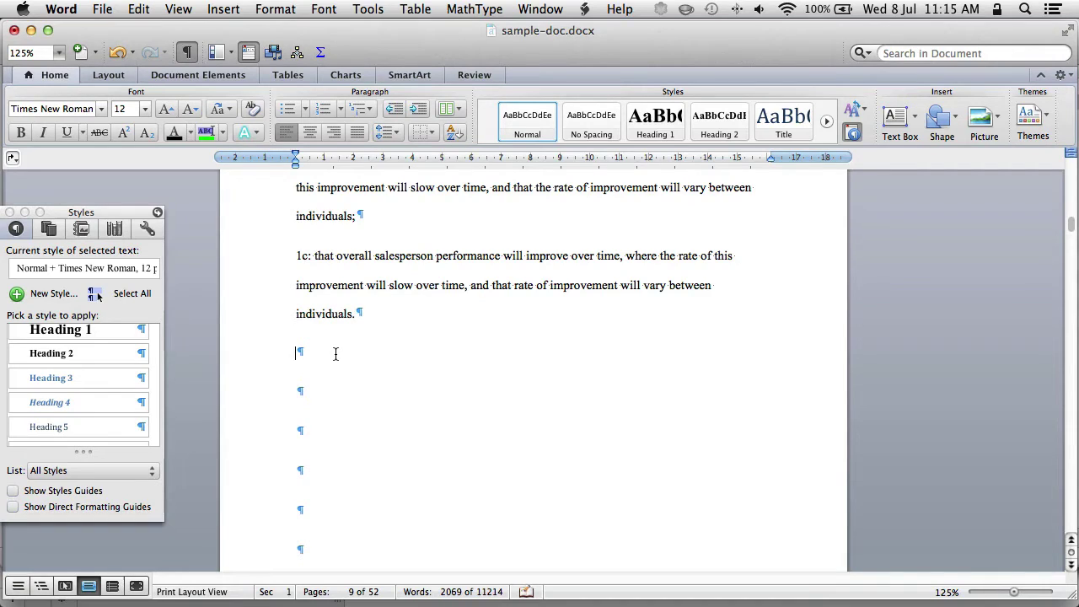
# Step: Delete the empty paragraphs after hypothesis 1c
pyautogui.hotkey('shift', 'Down')
pyautogui.hotkey('shift', 'Down')
pyautogui.hotkey('shift', 'Down')
pyautogui.hotkey('shift', 'Down')
pyautogui.press('Delete')
pyautogui.hotkey('shift', 'Down')
pyautogui.hotkey('shift', 'Down')
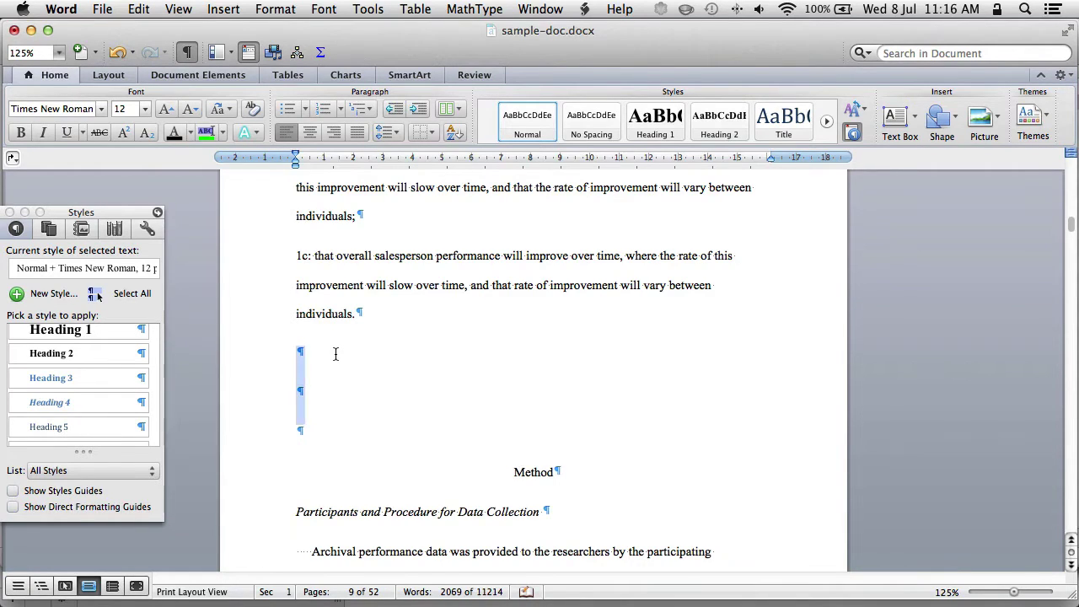
pyautogui.press('Delete')
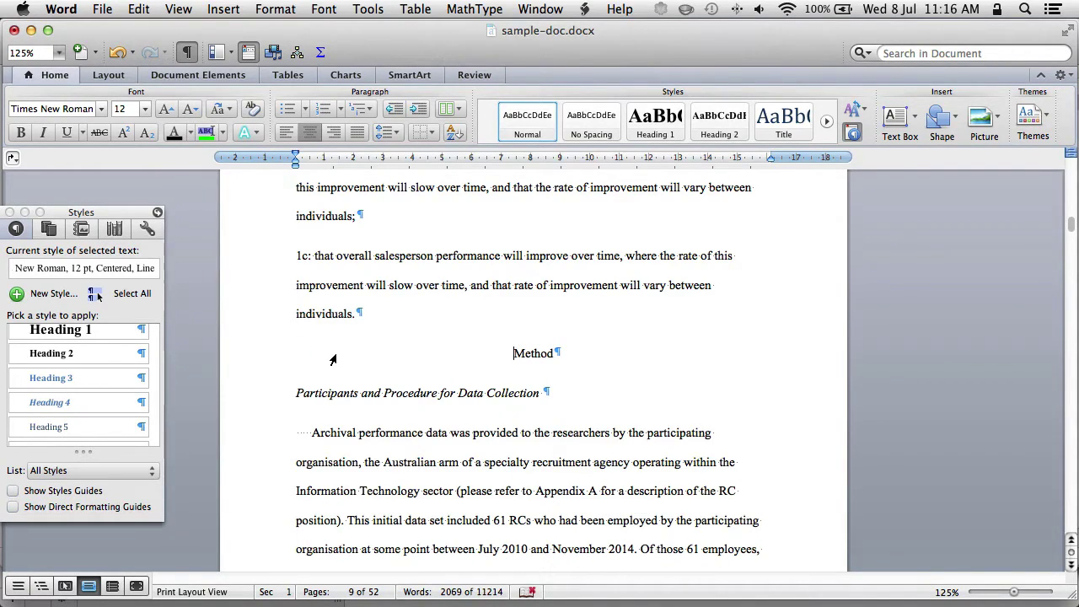
pyautogui.press('Left')
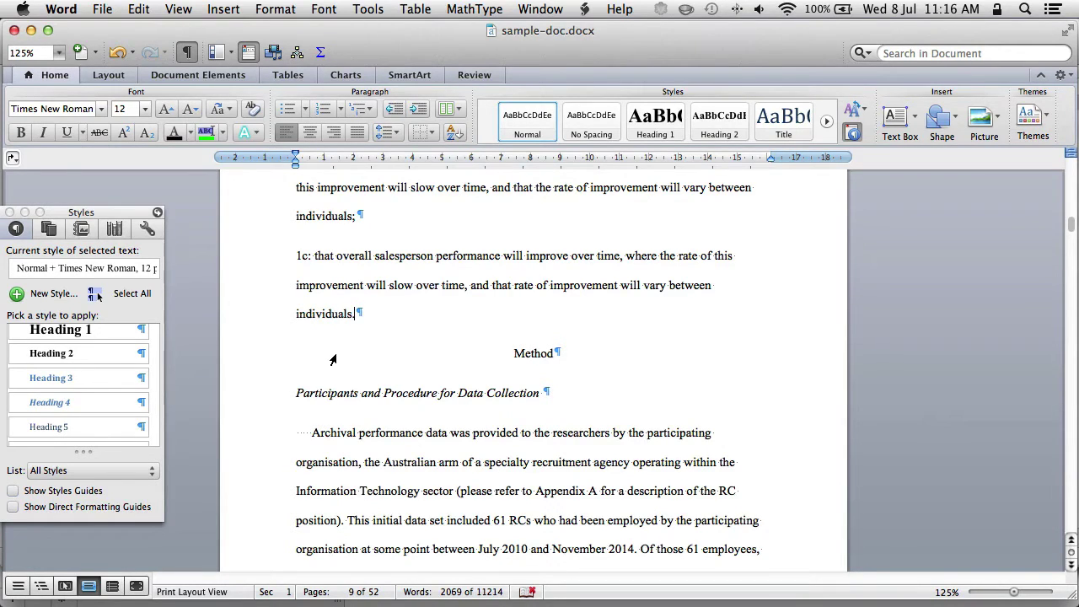
# Step: Try a page break after hypothesis 1c, remove it again, and make Method a Heading 1
pyautogui.click(236, 10)
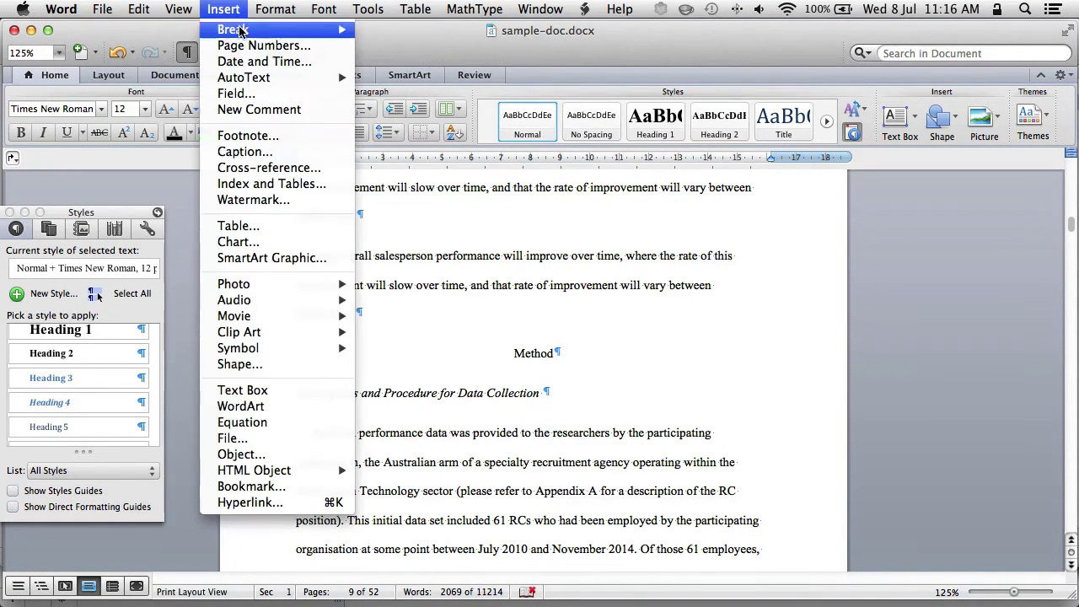
pyautogui.moveTo(329, 34)
pyautogui.click(403, 34)
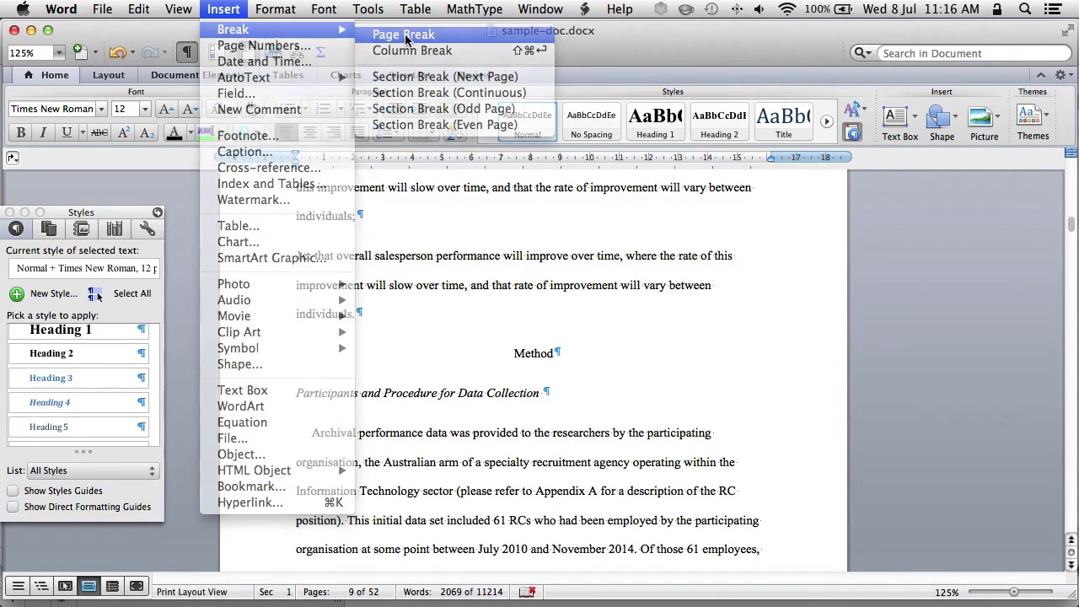
pyautogui.scroll(5, 494, 417)
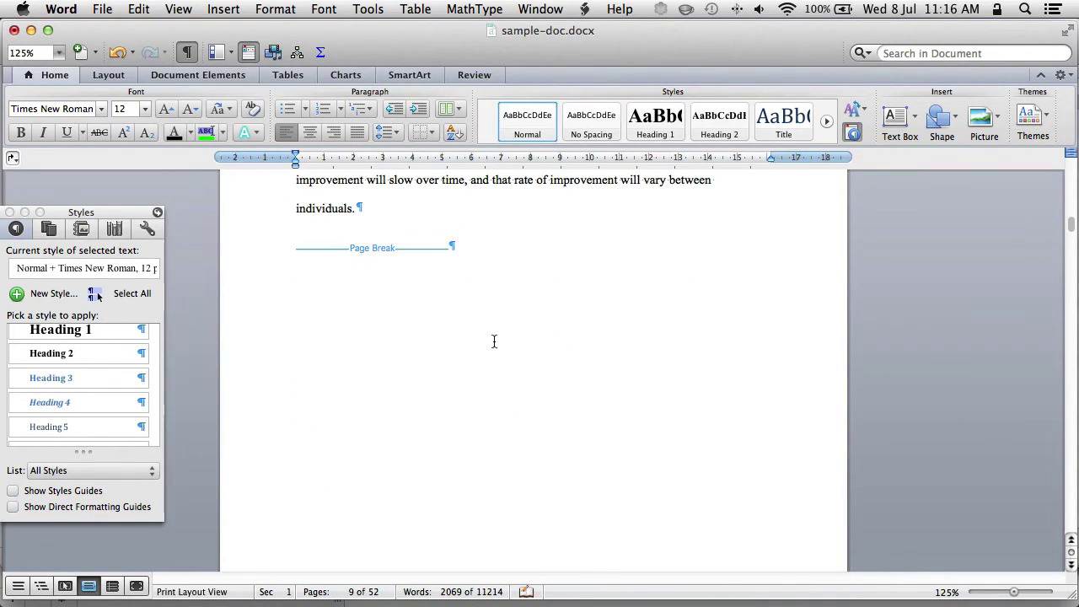
pyautogui.press('BackSpace')
pyautogui.press('BackSpace')
pyautogui.press('BackSpace')
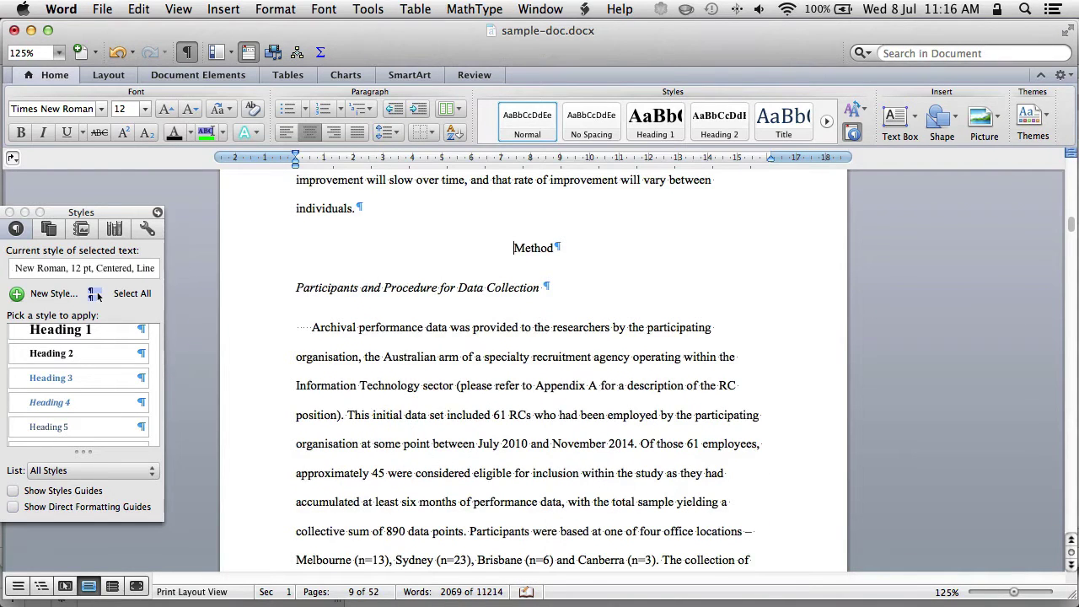
pyautogui.click(660, 125)
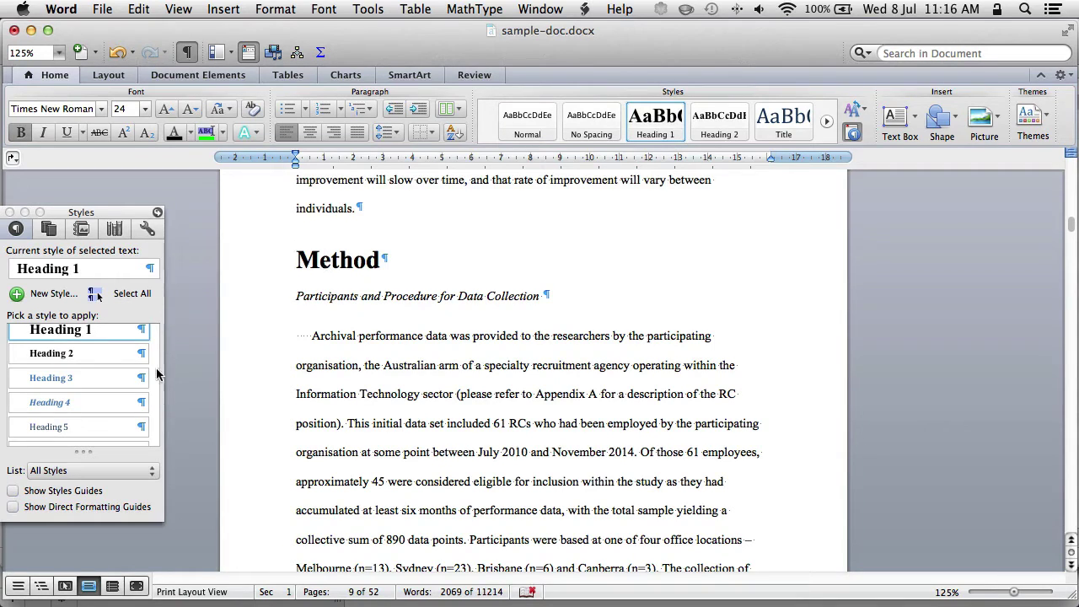
# Step: Modify the Heading 1 style to use a 12 pt font size
pyautogui.click(141, 331)
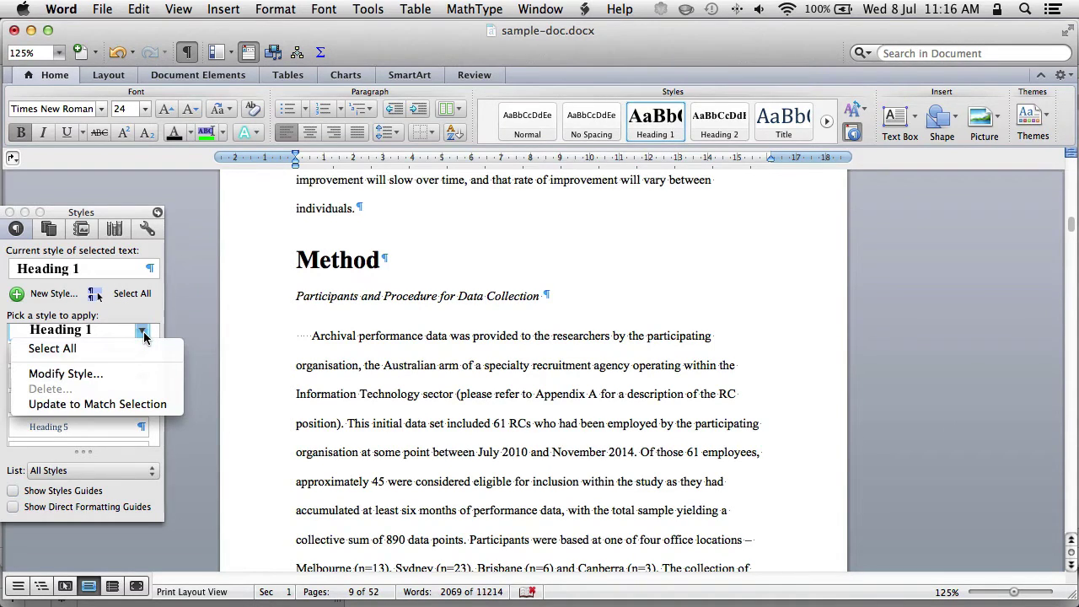
pyautogui.click(150, 374)
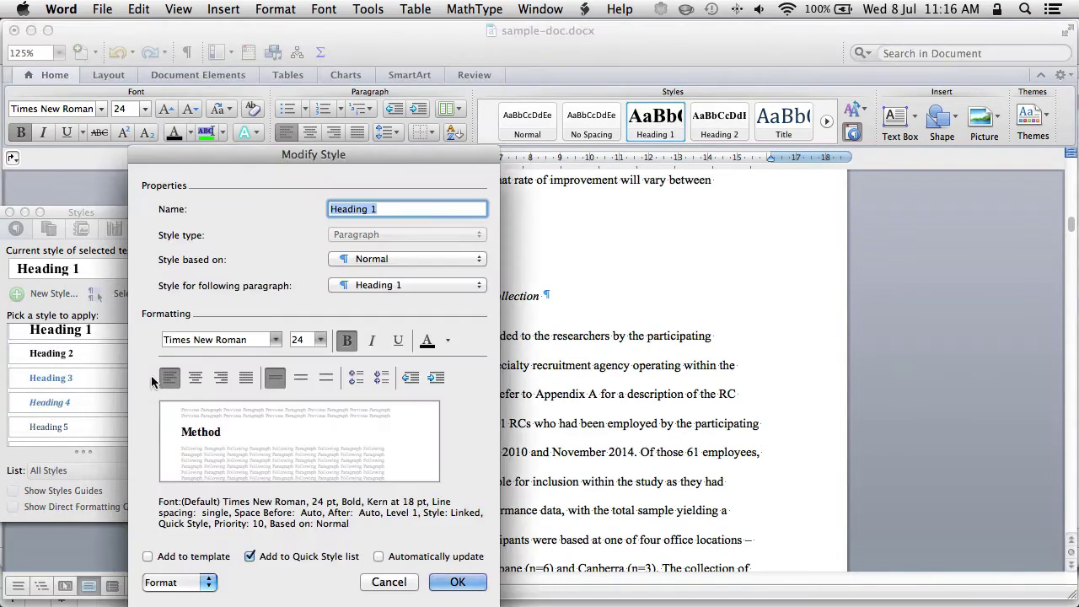
pyautogui.click(303, 342)
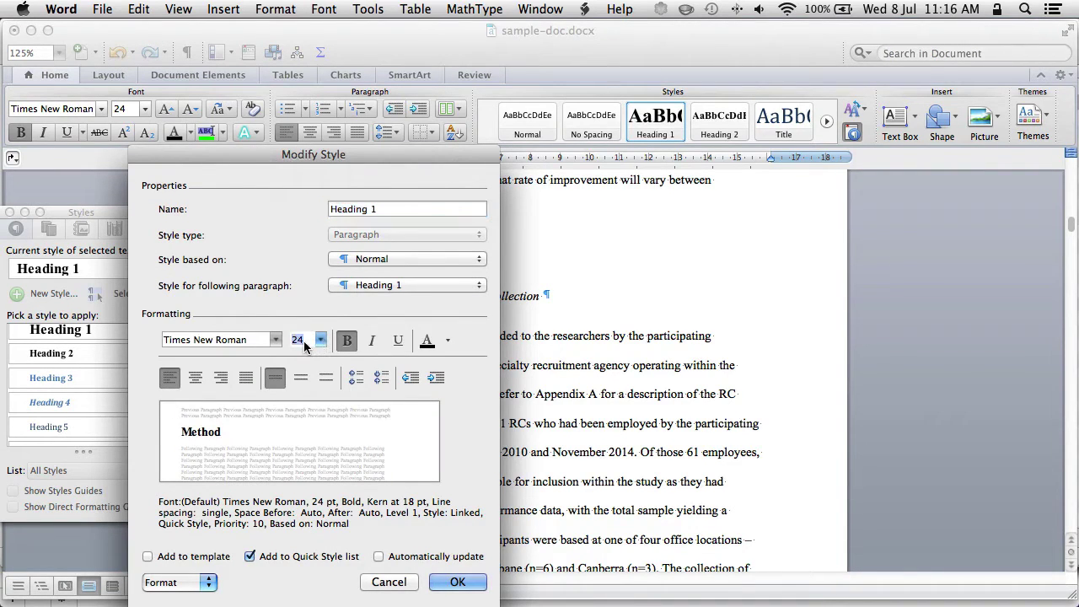
pyautogui.write('12')
# Step: Make Heading 1 double-spaced and centred, and confirm the style change
pyautogui.click(181, 583)
pyautogui.click(207, 450)
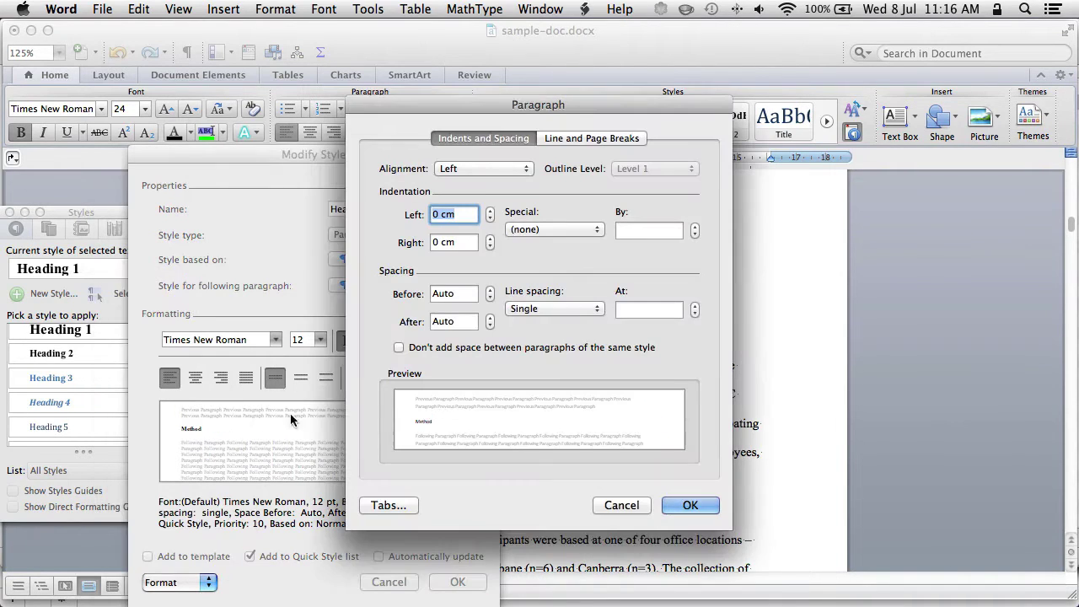
pyautogui.click(553, 309)
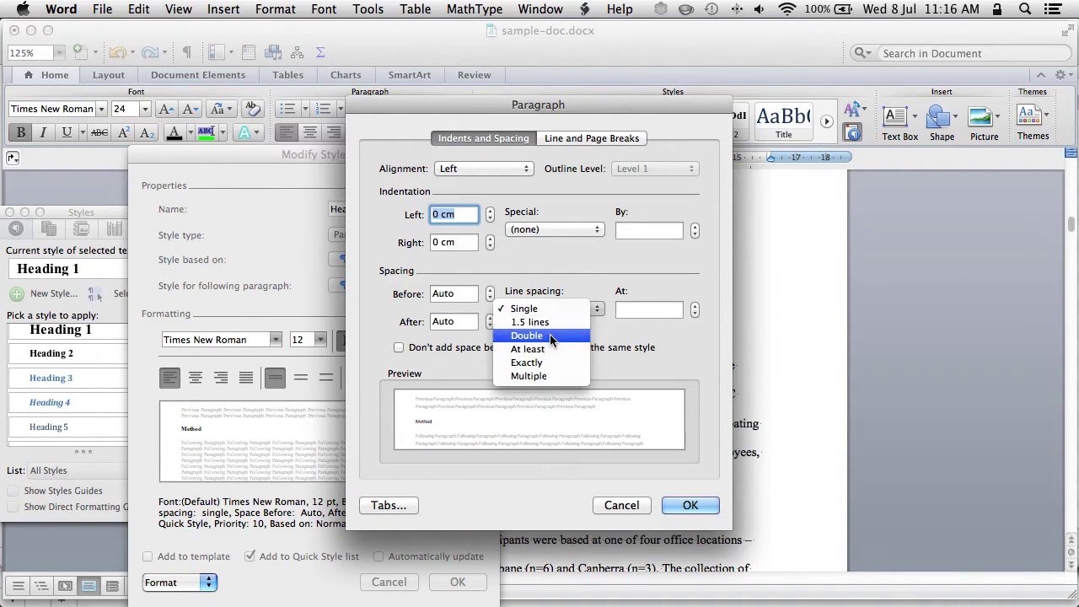
pyautogui.click(550, 335)
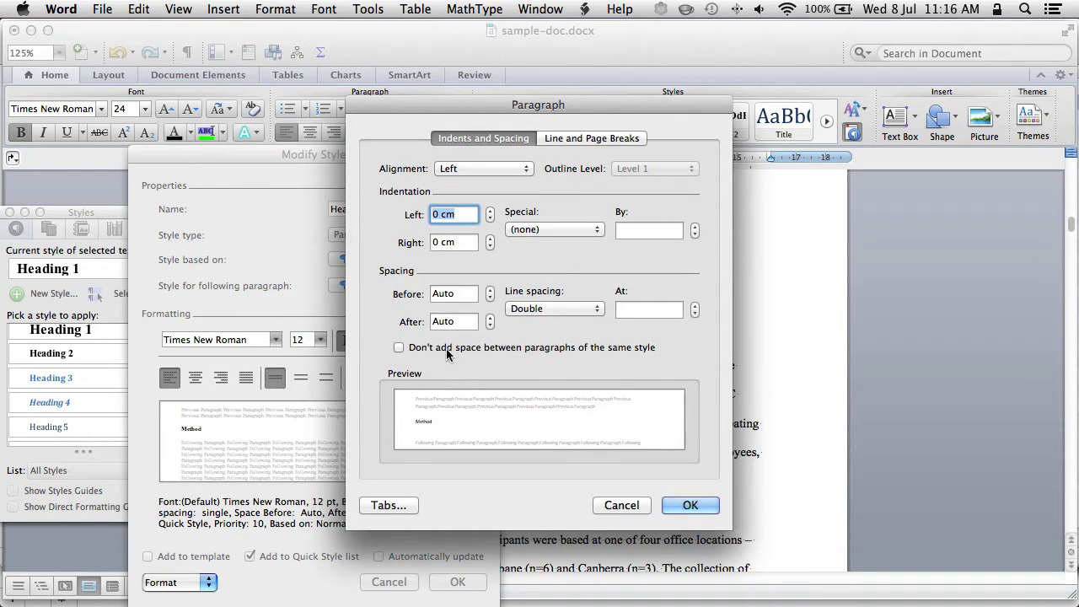
pyautogui.click(510, 173)
pyautogui.click(505, 186)
pyautogui.click(698, 507)
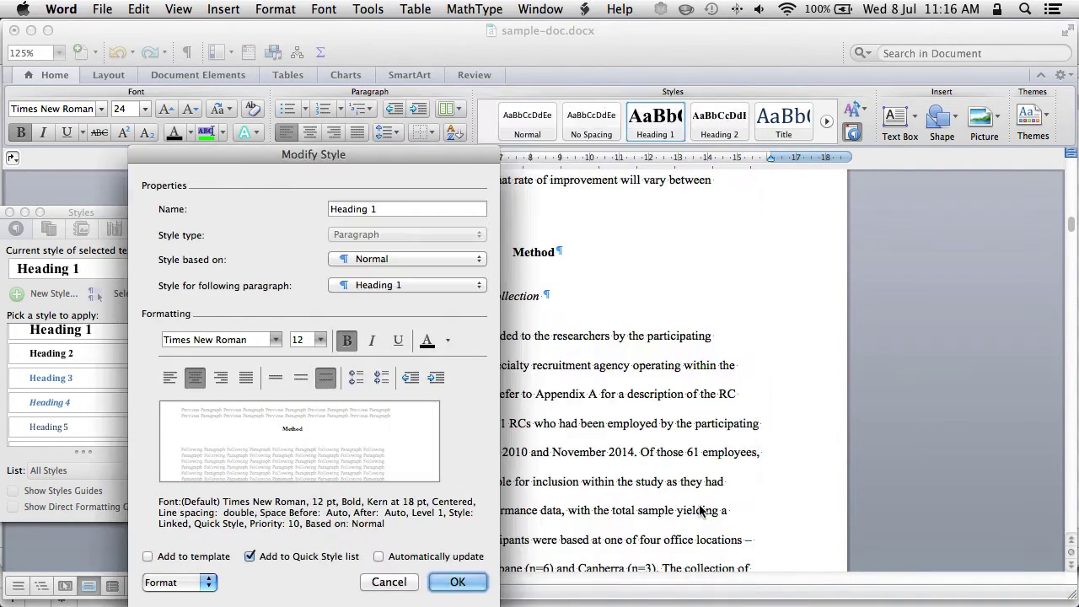
pyautogui.click(459, 581)
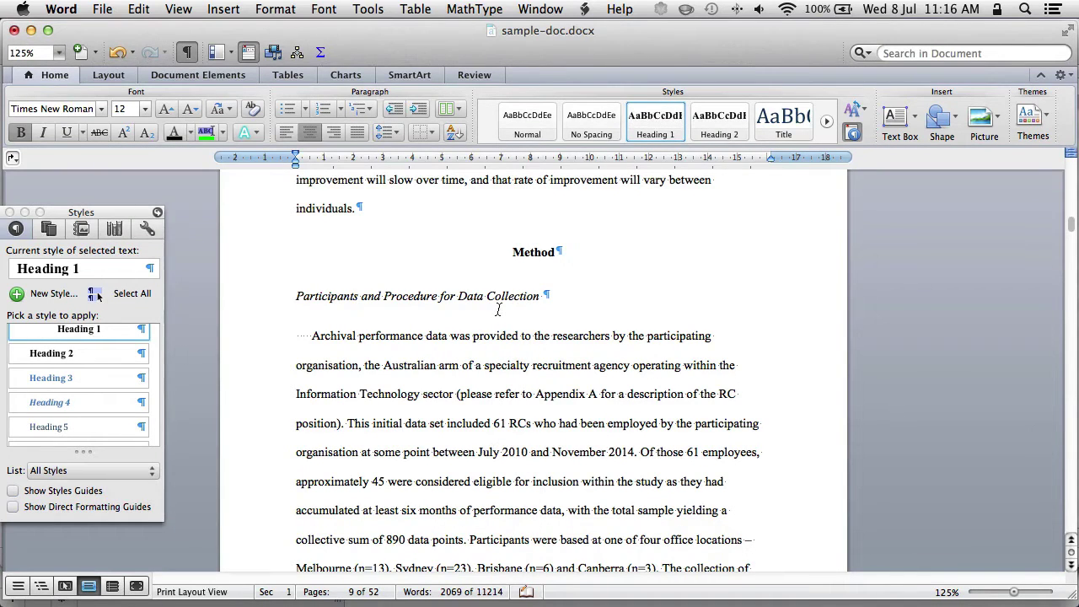
# Step: Make Participants a Heading 2 and set Heading 1's space before and after to 0 pt
pyautogui.click(719, 118)
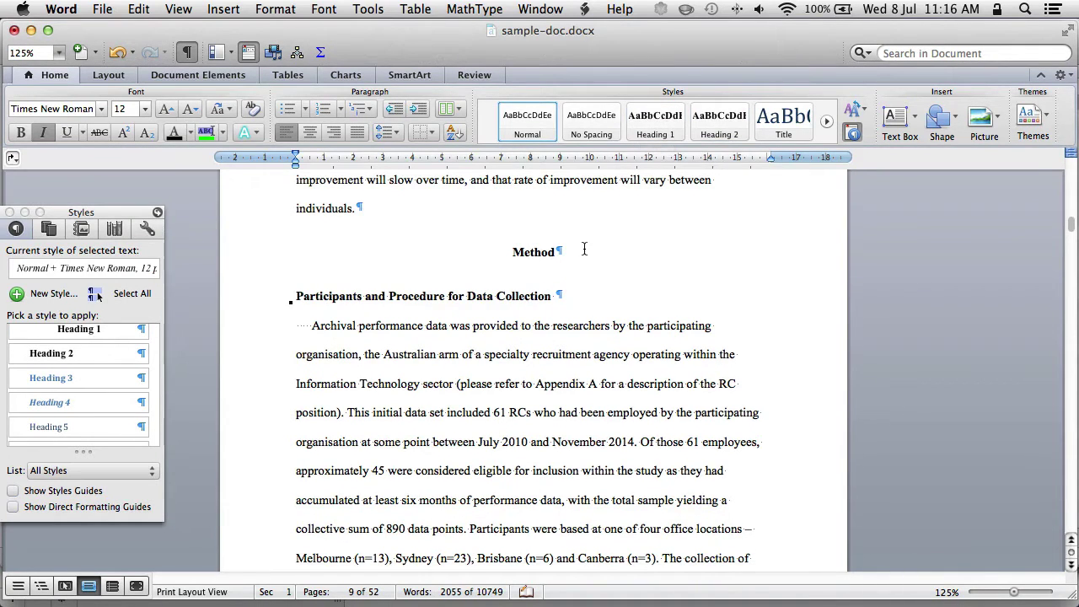
pyautogui.click(534, 253)
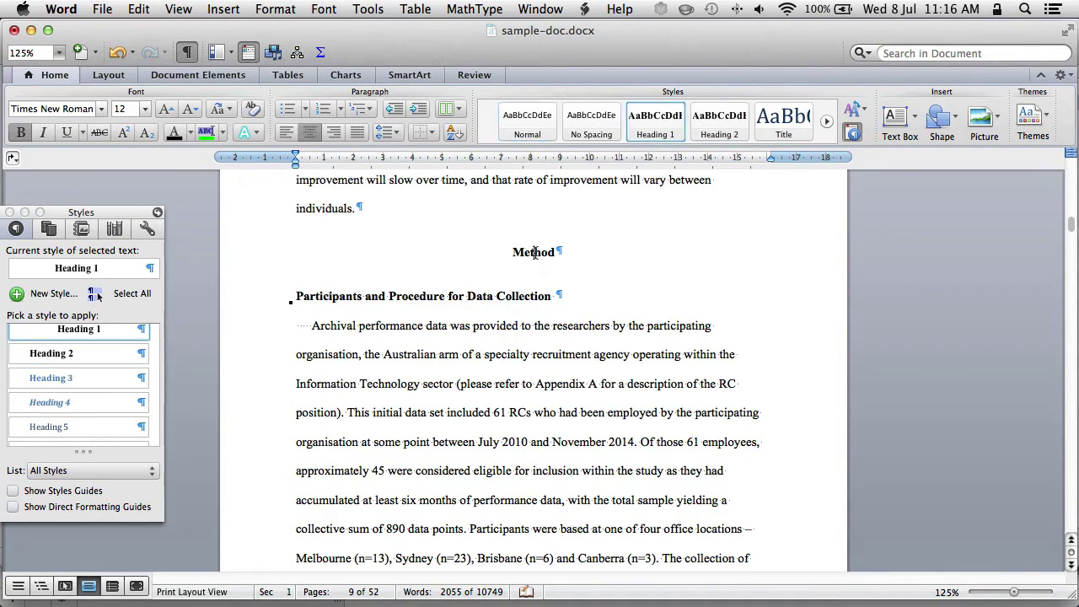
pyautogui.rightClick(666, 128)
pyautogui.click(706, 152)
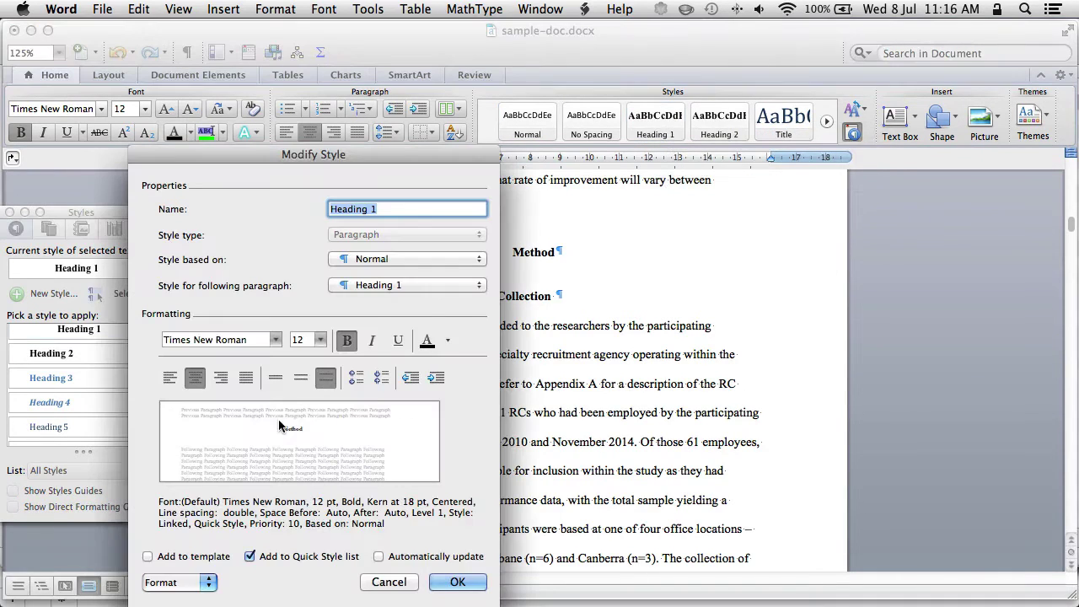
pyautogui.click(193, 583)
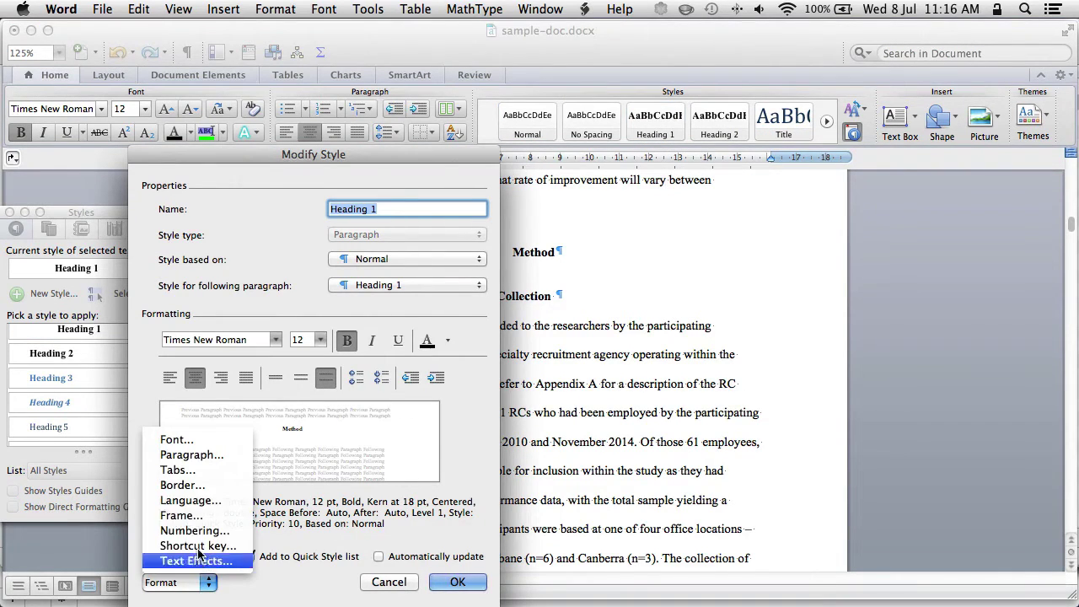
pyautogui.click(211, 455)
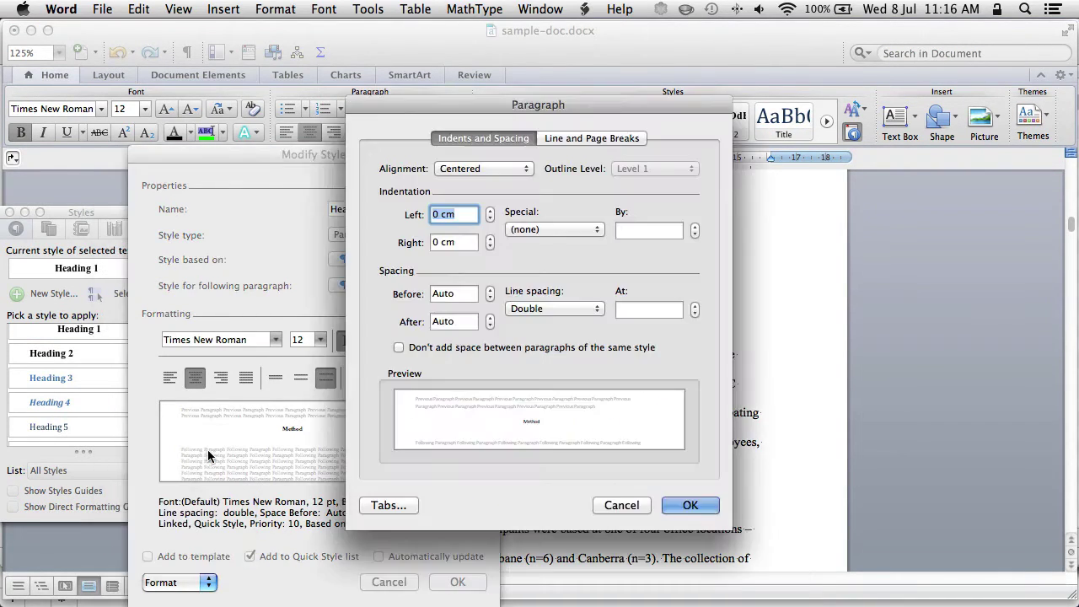
pyautogui.click(490, 326)
pyautogui.click(490, 318)
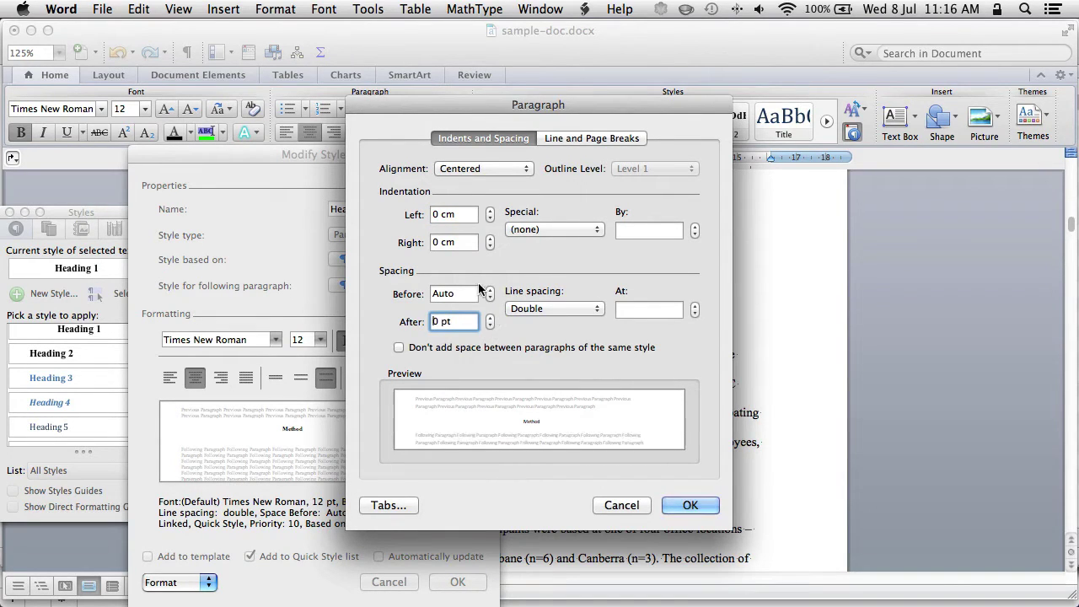
pyautogui.click(490, 298)
pyautogui.click(690, 505)
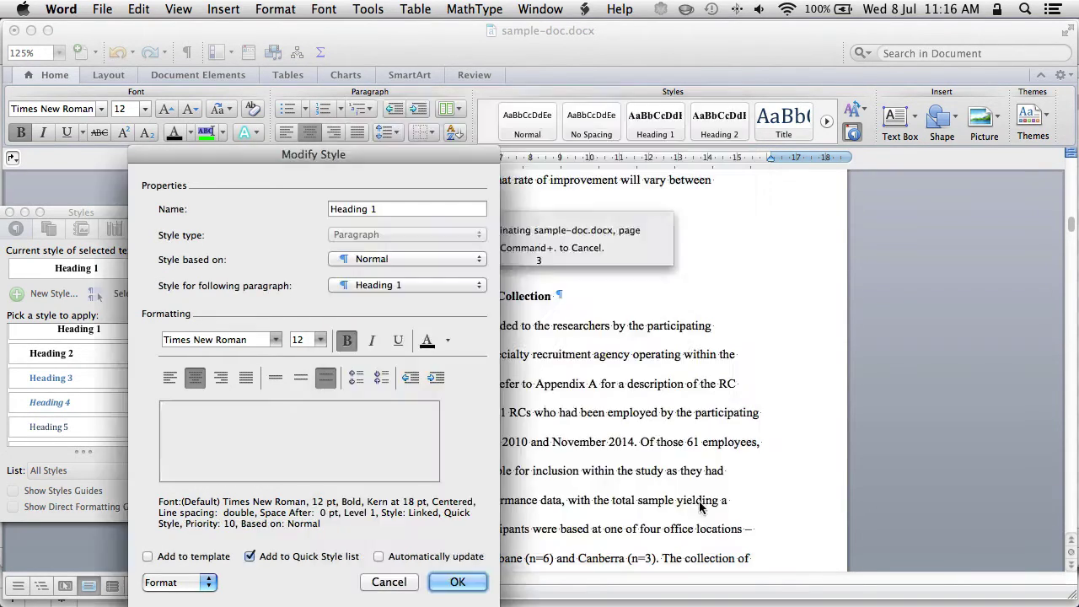
pyautogui.click(456, 583)
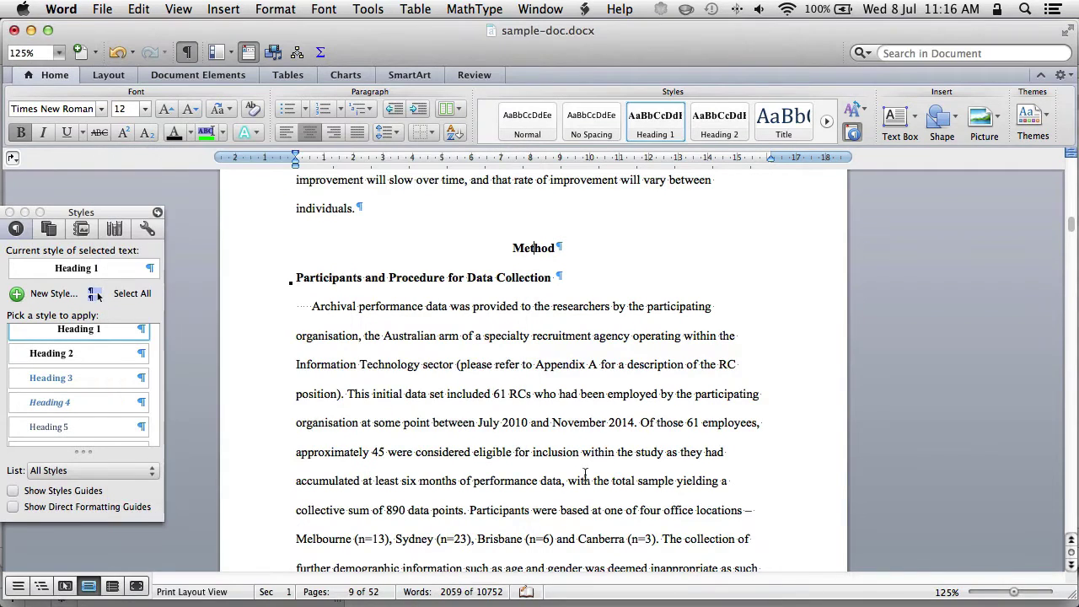
pyautogui.click(438, 210)
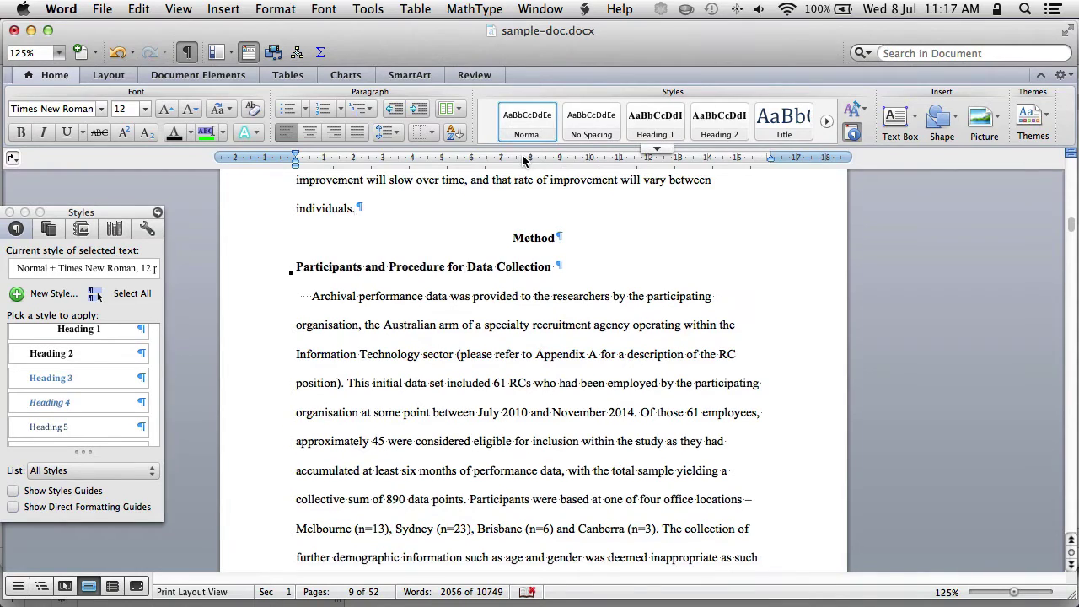
# Step: Save, then replace the leading tab on 'An exemption' with a first-line indent
pyautogui.press('super+s')
pyautogui.click(433, 298)
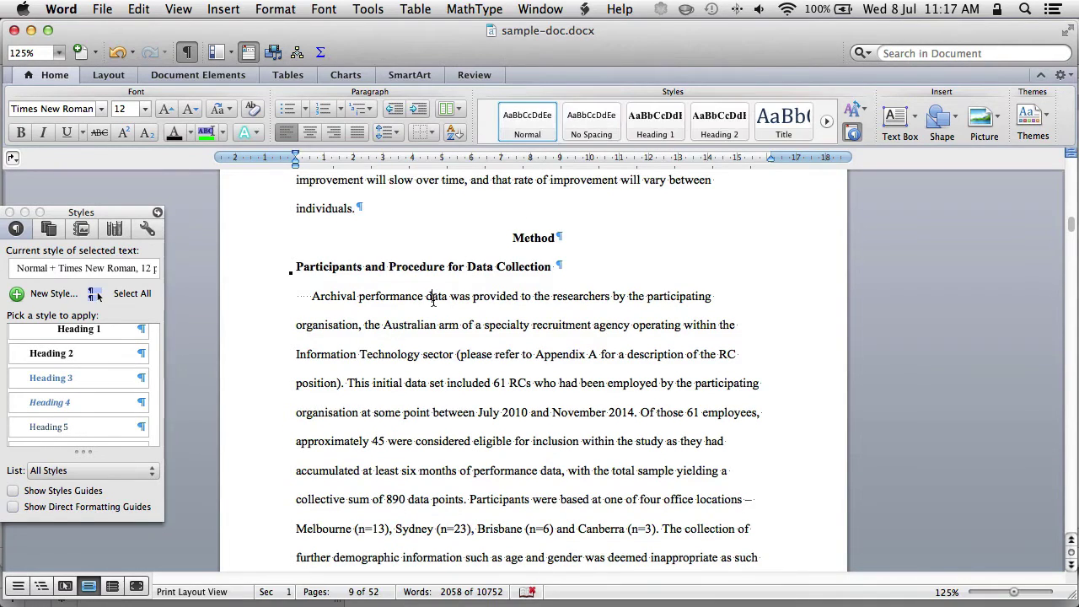
pyautogui.press('super+Up')
pyautogui.press('super+Down')
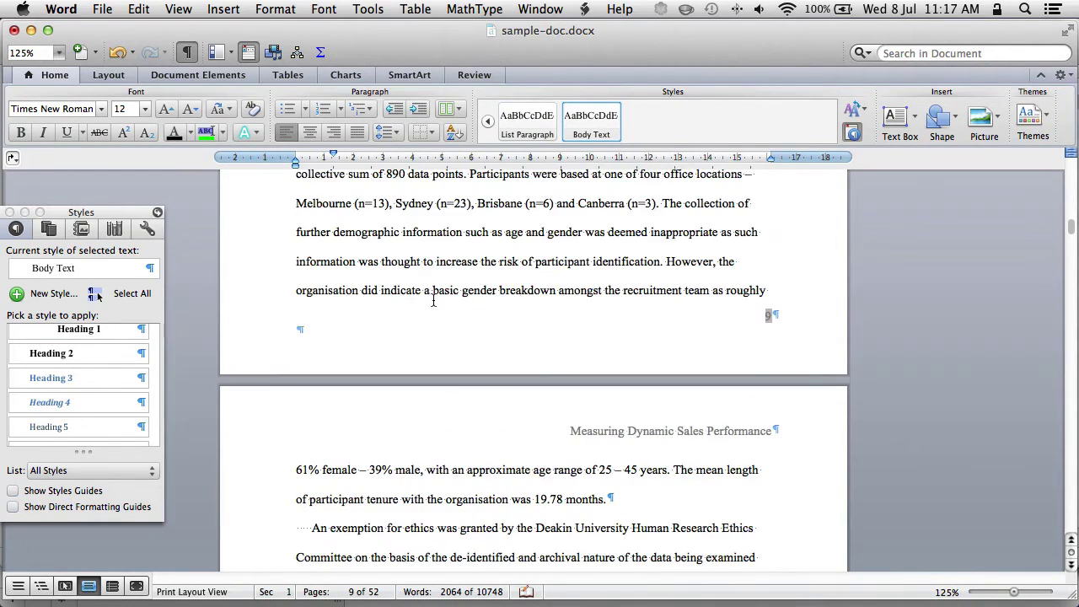
pyautogui.hotkey('shift', 'Right')
pyautogui.press('Delete')
pyautogui.press('Tab')
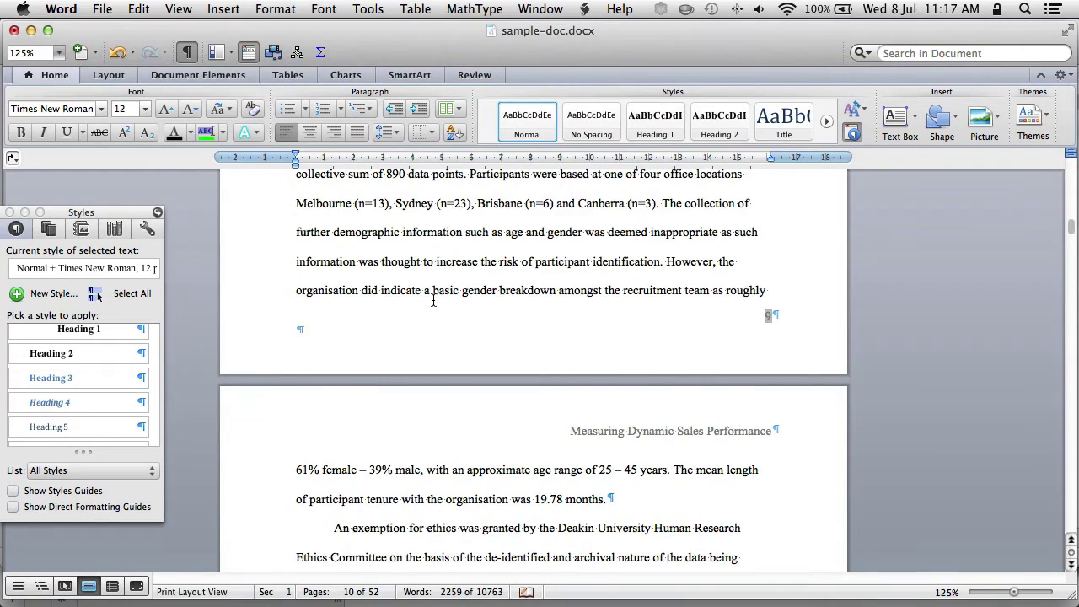
# Step: Swap the 'Following approval' leading tab for a first-line indent, then page on to Table 3
pyautogui.press('super+Down')
pyautogui.hotkey('shift', 'Right')
pyautogui.press('Delete')
pyautogui.press('Tab')
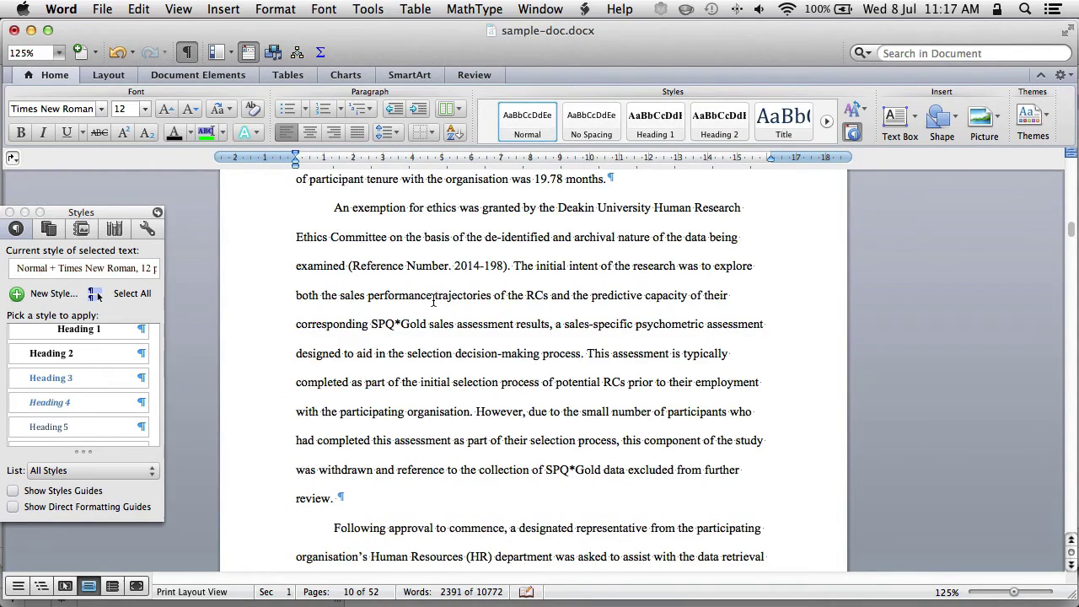
pyautogui.press('super+Down')
pyautogui.press('super+Down')
pyautogui.press('super+Down')
pyautogui.press('super+Down')
pyautogui.press('super+Down')
pyautogui.press('super+Down')
pyautogui.press('super+Down')
pyautogui.press('super+Down')
pyautogui.press('super+Down')
pyautogui.press('super+Down')
pyautogui.press('super+Down')
pyautogui.press('super+Down')
pyautogui.press('super+Down')
pyautogui.press('super+Down')
pyautogui.press('super+Down')
pyautogui.press('super+Down')
pyautogui.press('super+Down')
pyautogui.press('super+Down')
pyautogui.press('super+Down')
pyautogui.press('super+Down')
pyautogui.press('super+Down')
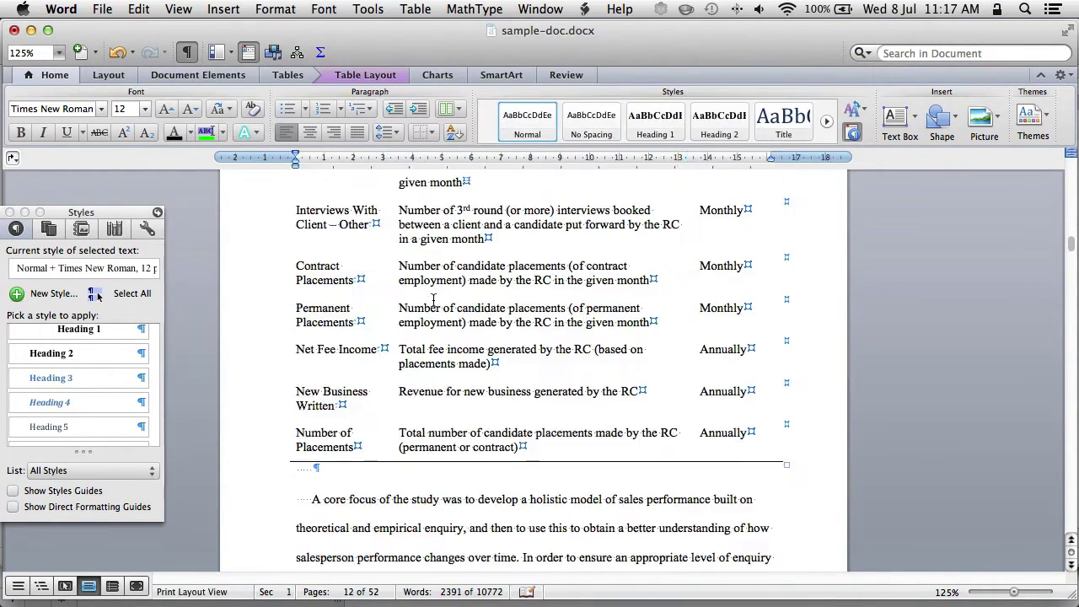
pyautogui.press('super+Down')
pyautogui.press('super+Down')
pyautogui.press('super+Down')
pyautogui.press('super+Down')
pyautogui.press('super+Down')
pyautogui.press('super+Down')
pyautogui.press('super+Down')
pyautogui.press('super+Down')
pyautogui.press('super+Down')
pyautogui.press('super+Down')
pyautogui.press('super+Down')
pyautogui.press('super+Down')
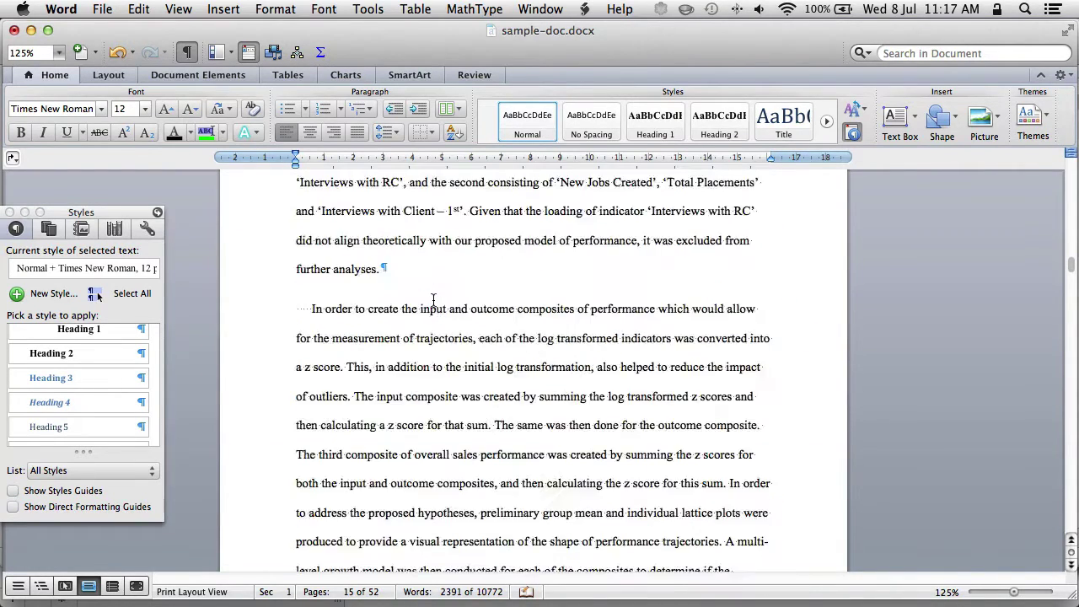
pyautogui.press('super+Down')
pyautogui.press('super+Down')
pyautogui.press('super+Down')
pyautogui.press('super+Down')
pyautogui.press('super+Down')
pyautogui.press('super+Down')
pyautogui.press('super+Down')
pyautogui.press('super+Down')
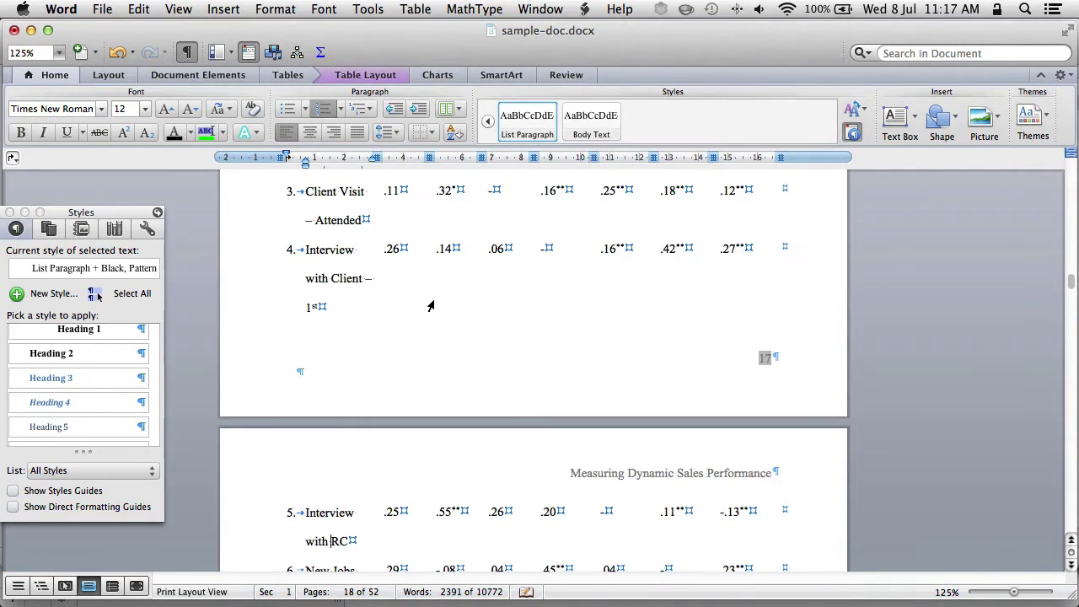
pyautogui.press('super+Up')
pyautogui.press('super+Up')
pyautogui.press('super+Up')
pyautogui.press('super+Up')
pyautogui.press('super+Up')
pyautogui.press('super+Up')
pyautogui.press('super+Up')
pyautogui.press('super+Up')
pyautogui.press('super+Up')
pyautogui.press('super+Up')
pyautogui.press('super+Up')
pyautogui.press('super+Down')
pyautogui.press('super+Down')
# Step: Make Results a Heading 1 and Preliminary Analyses a Heading 2
pyautogui.scroll(2, 595, 249)
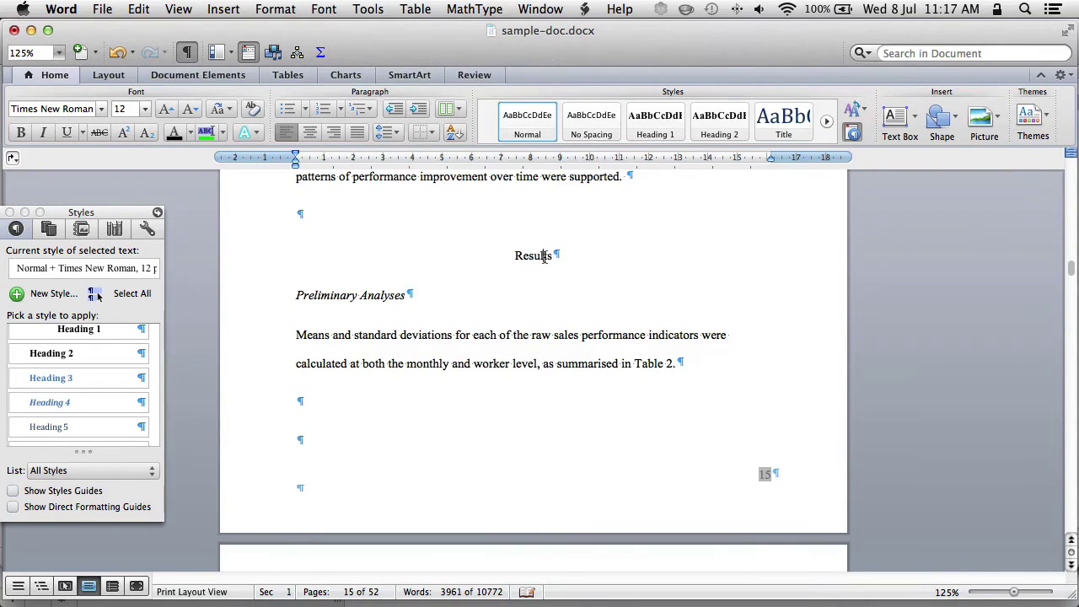
pyautogui.click(544, 257)
pyautogui.press('super+alt+1')
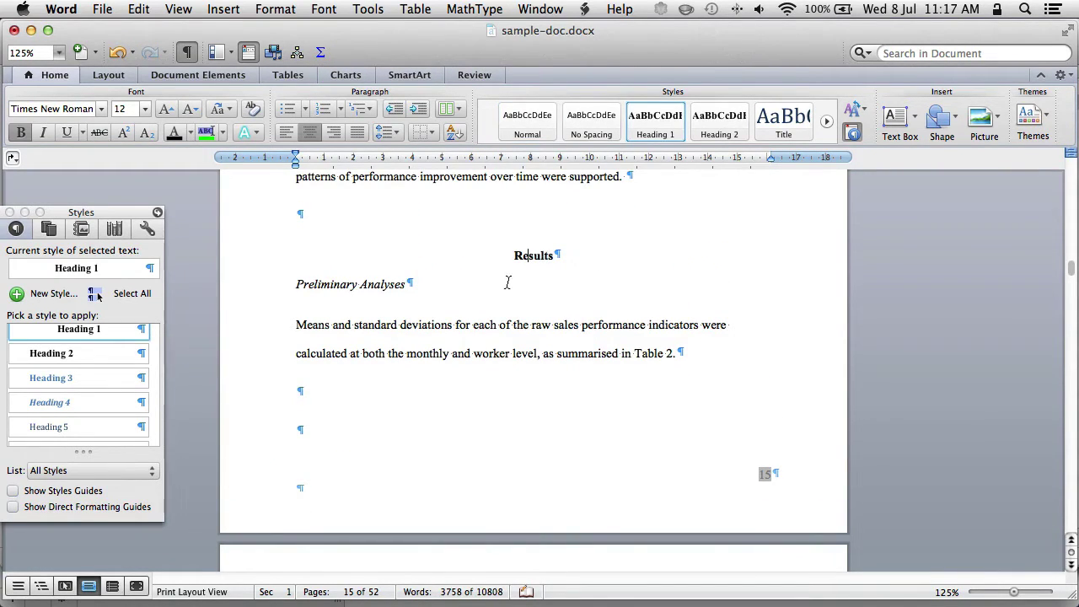
pyautogui.click(508, 282)
pyautogui.press('super+alt+2')
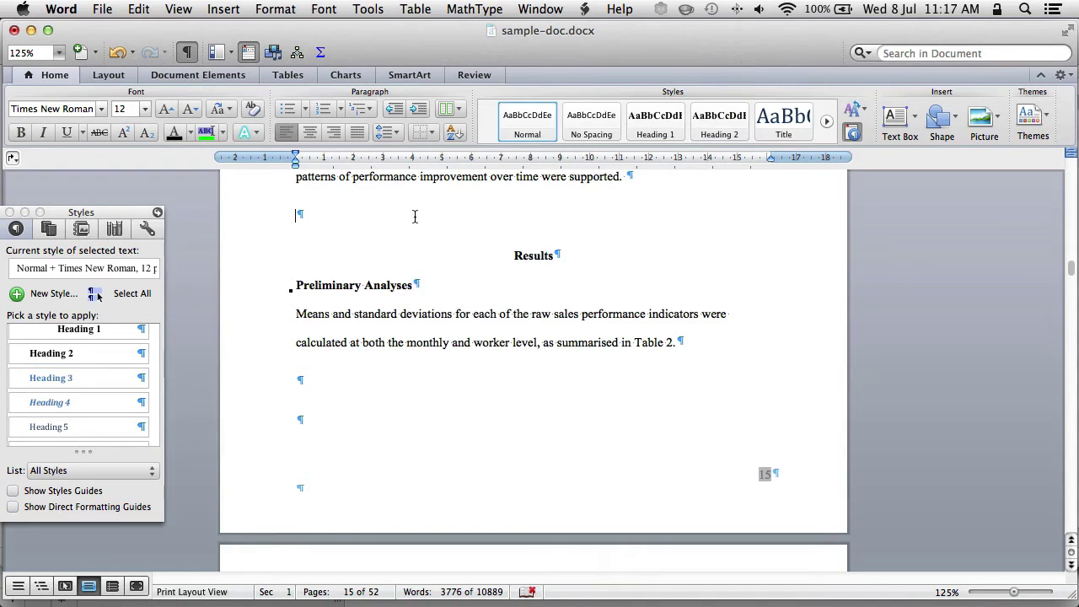
# Step: Remove the empty line above Results and scroll on toward the Discussion page
pyautogui.press('Delete')
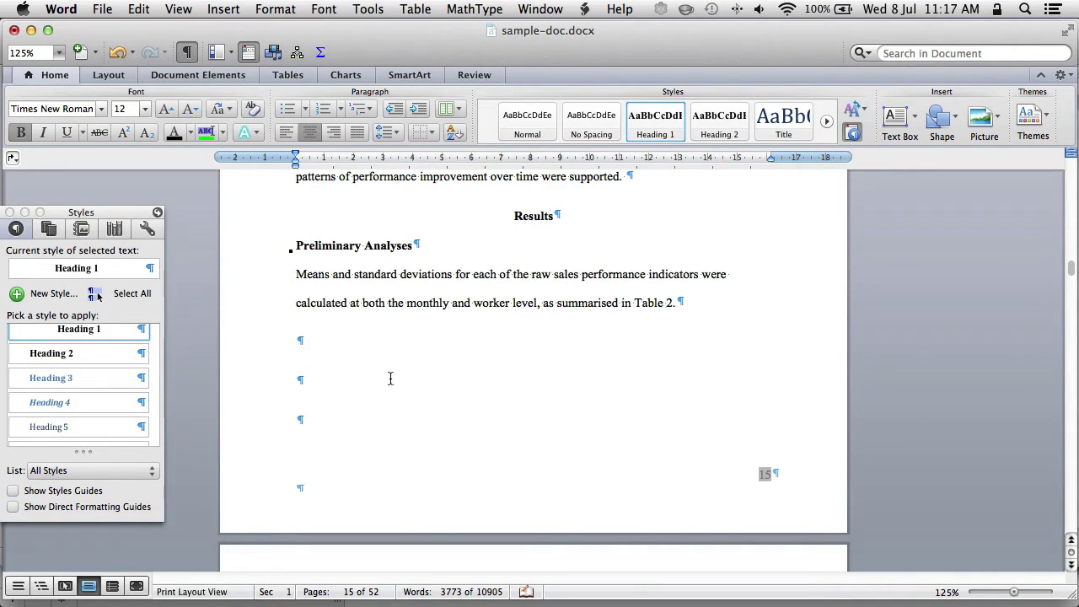
pyautogui.click(426, 337)
pyautogui.hotkey('shift', 'Down')
pyautogui.hotkey('shift', 'Down')
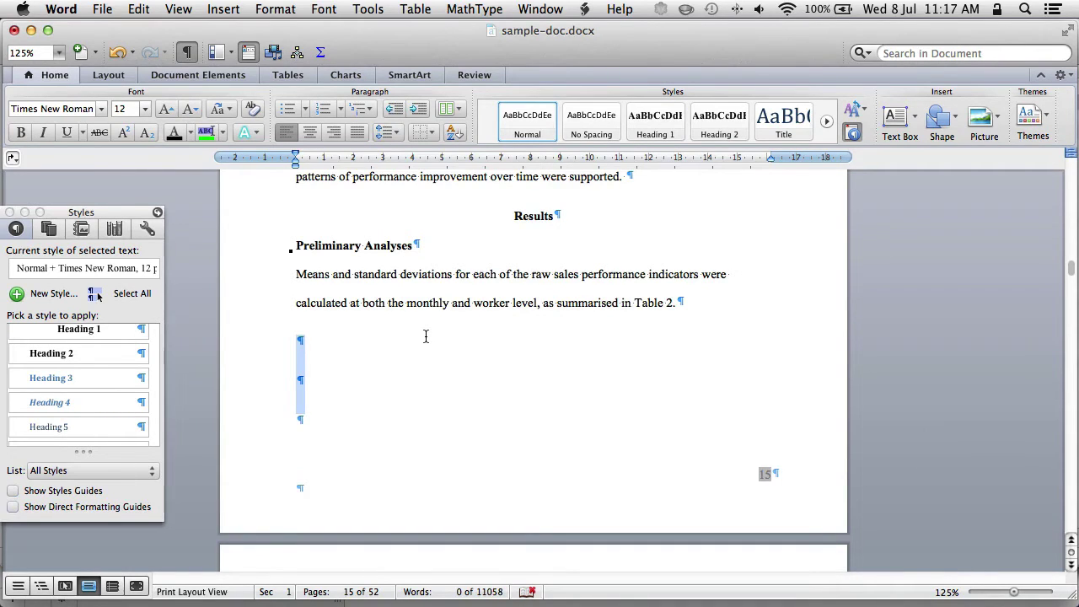
pyautogui.click(426, 336)
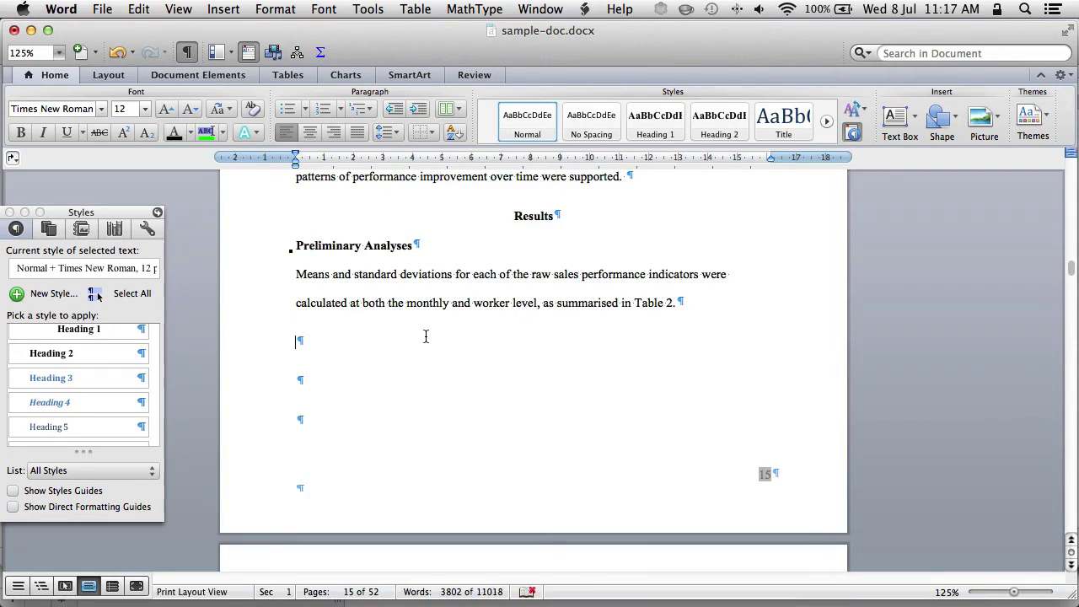
pyautogui.scroll(-10, 458, 426)
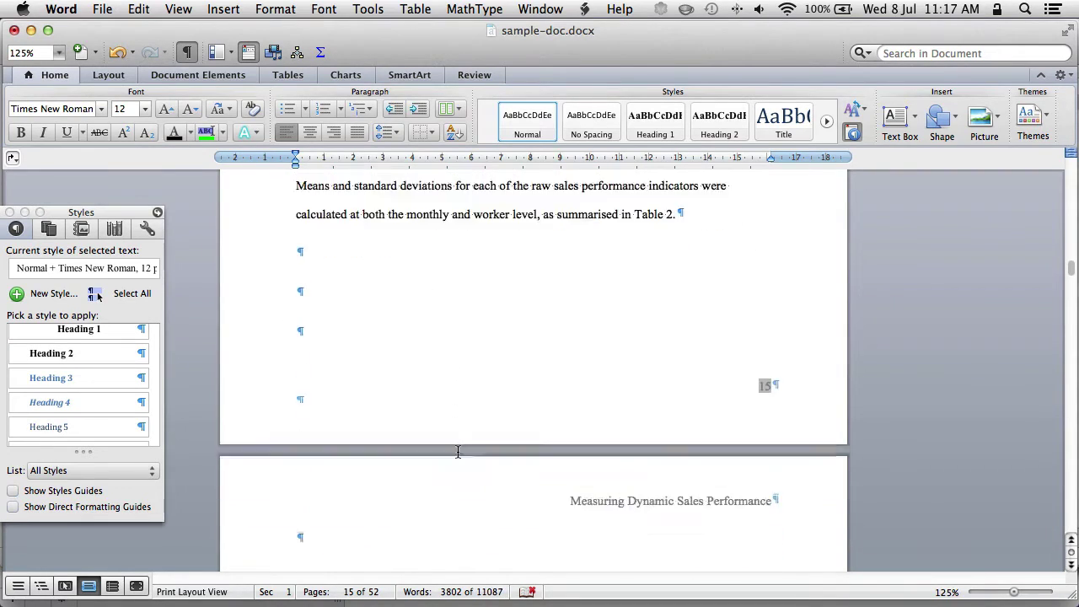
pyautogui.scroll(-15, 454, 457)
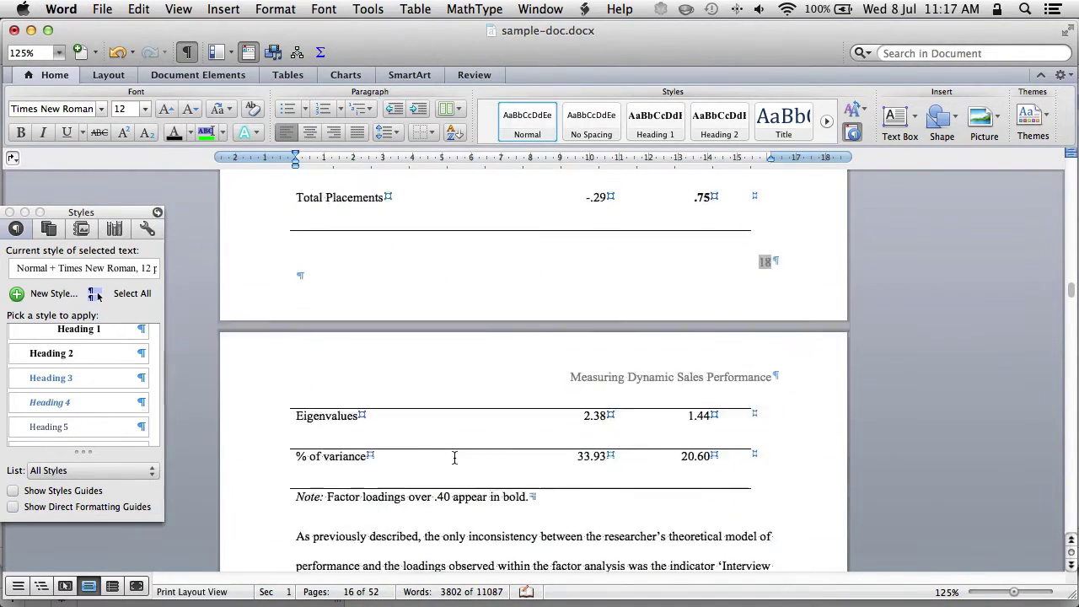
pyautogui.scroll(-20, 455, 457)
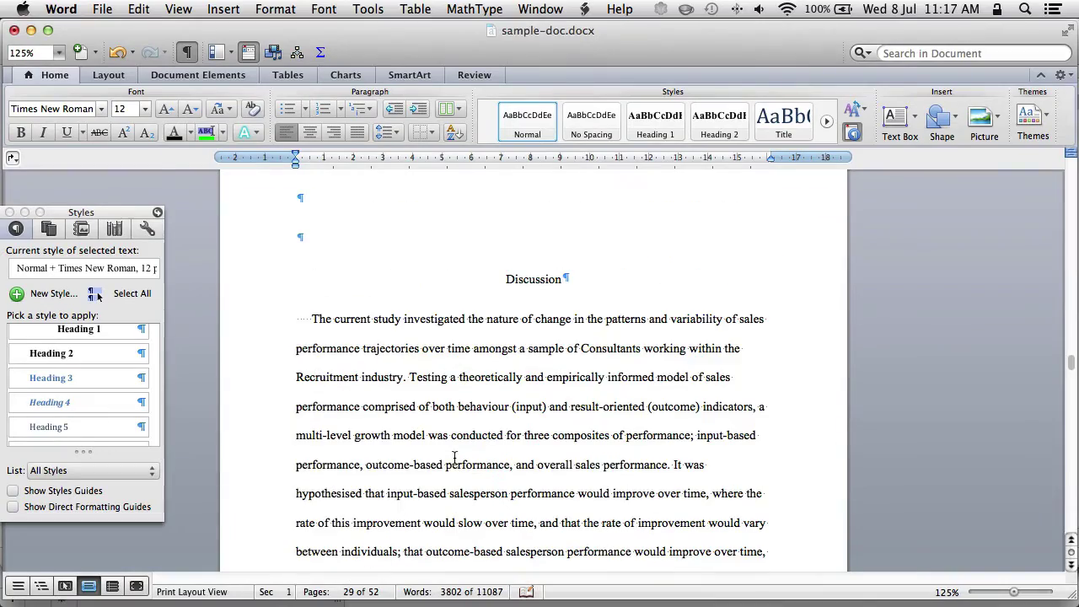
# Step: Make Discussion a Heading 1 and scroll down to the References heading
pyautogui.click(539, 288)
pyautogui.press('super+alt+1')
pyautogui.scroll(-6, 531, 370)
pyautogui.scroll(-15, 527, 454)
pyautogui.scroll(-15, 527, 453)
pyautogui.scroll(-12, 527, 454)
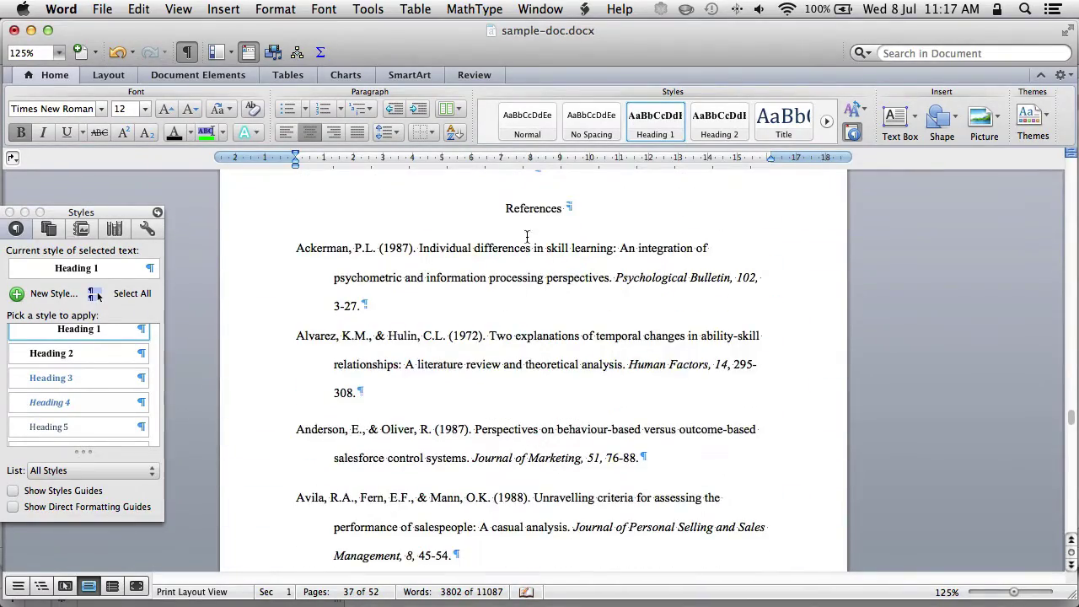
# Step: Delete the blank paragraphs above References and save the document
pyautogui.press('Up')
pyautogui.press('Up')
pyautogui.press('Up')
pyautogui.press('Up')
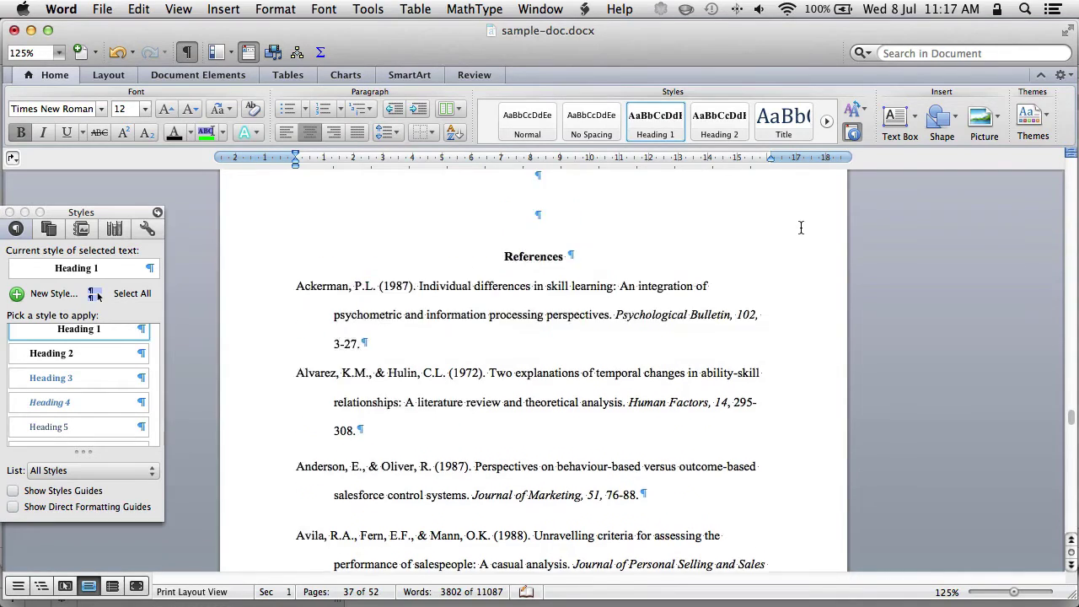
pyautogui.press('Up')
pyautogui.press('Up')
pyautogui.press('Up')
pyautogui.press('Up')
pyautogui.press('Up')
pyautogui.press('Up')
pyautogui.press('Down')
pyautogui.hotkey('shift', 'Down')
pyautogui.press('Down')
pyautogui.press('Delete')
pyautogui.press('Delete')
pyautogui.press('BackSpace')
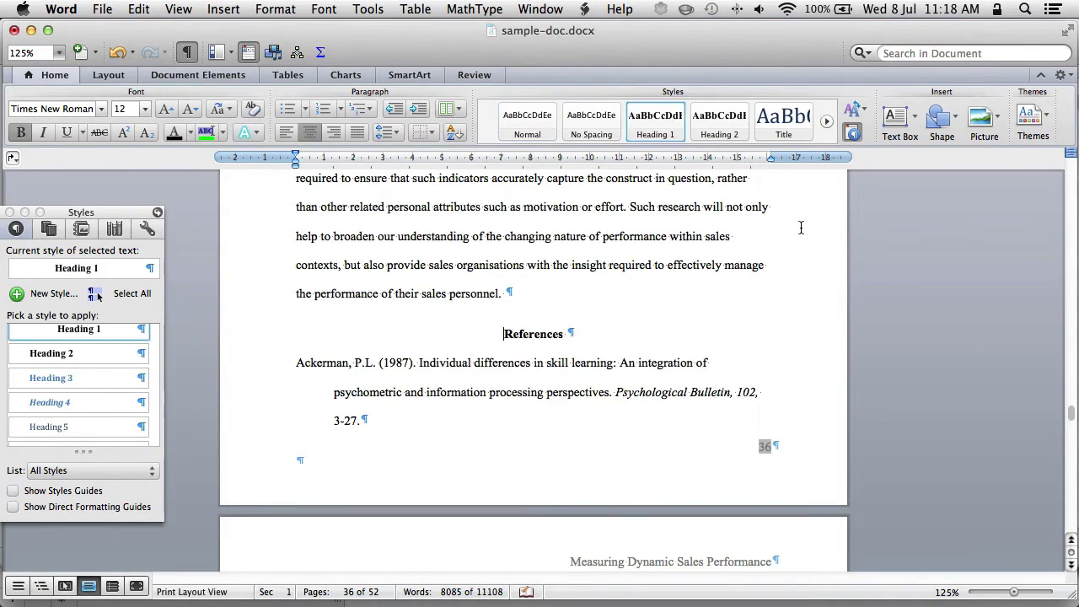
pyautogui.press('super+s')
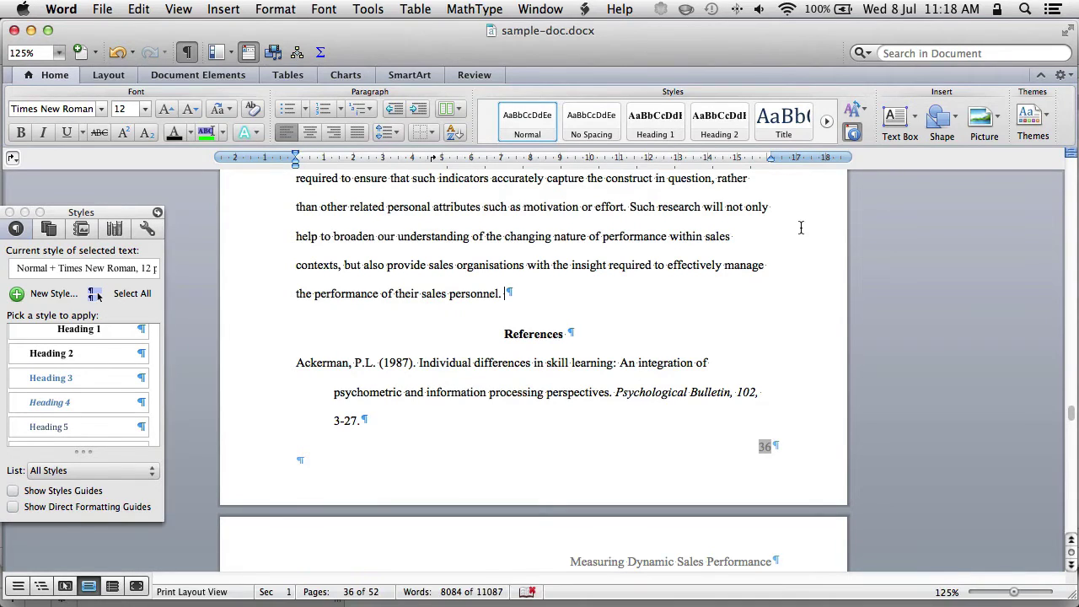
# Step: Insert a page break so References starts on a new page
pyautogui.click(239, 8)
pyautogui.moveTo(227, 26)
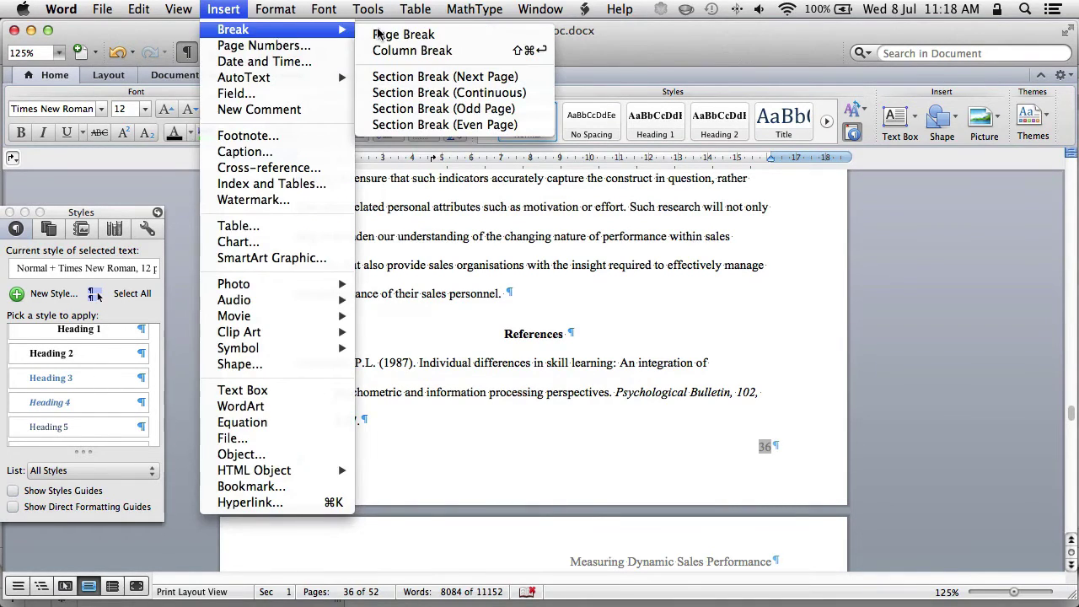
pyautogui.click(439, 36)
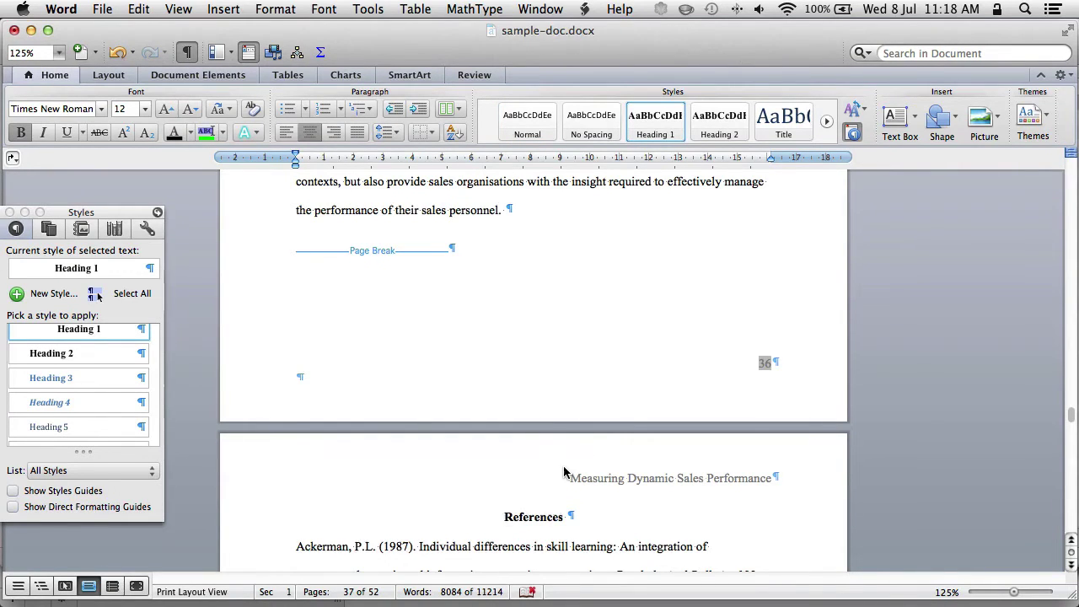
pyautogui.scroll(-3, 563, 470)
pyautogui.scroll(5, 563, 466)
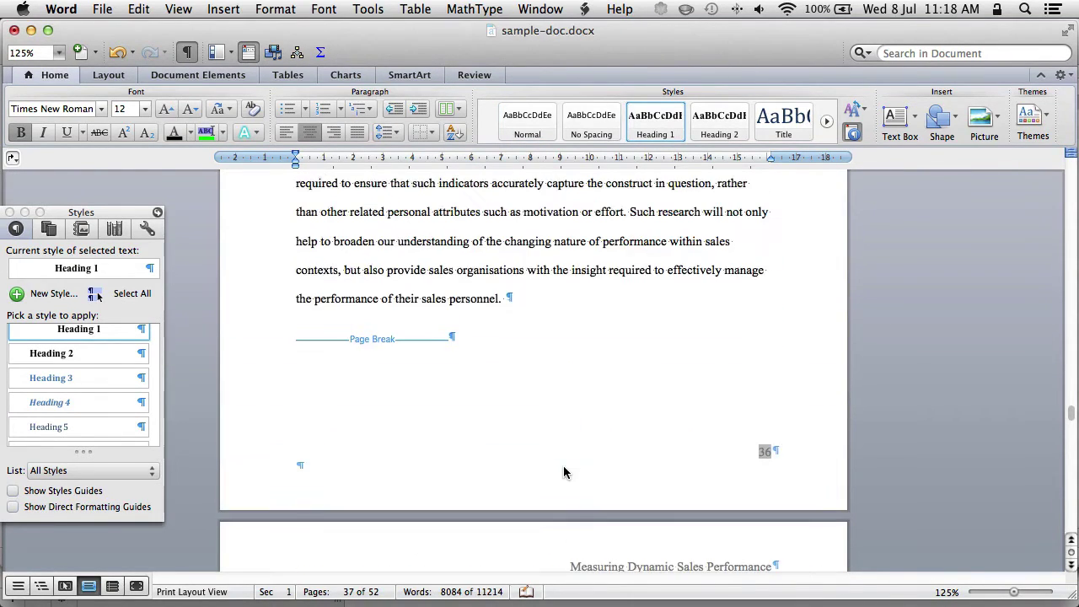
pyautogui.scroll(-3, 577, 523)
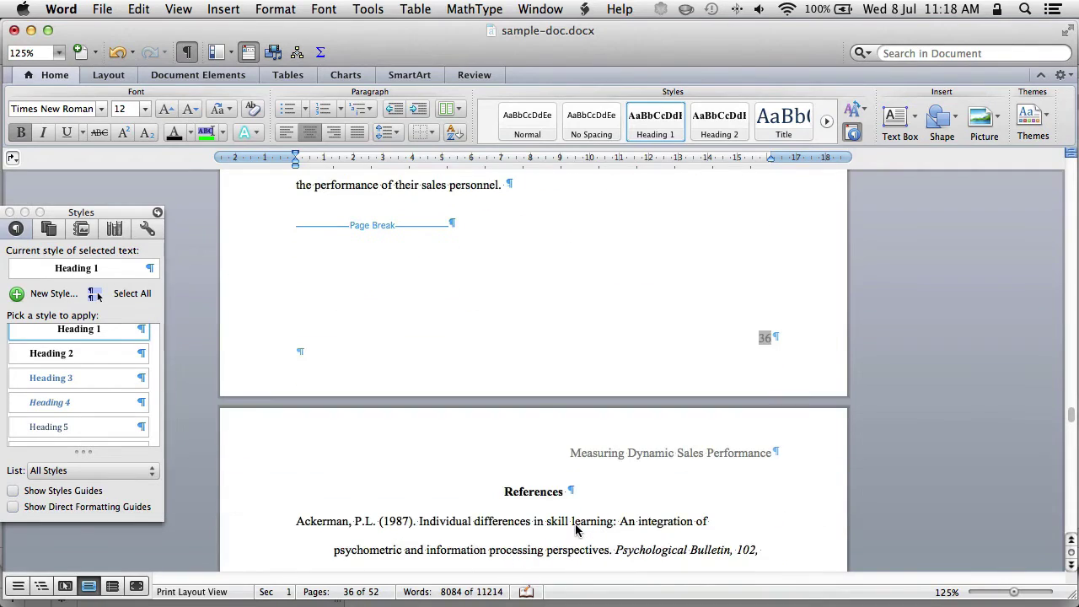
pyautogui.scroll(-15, 575, 524)
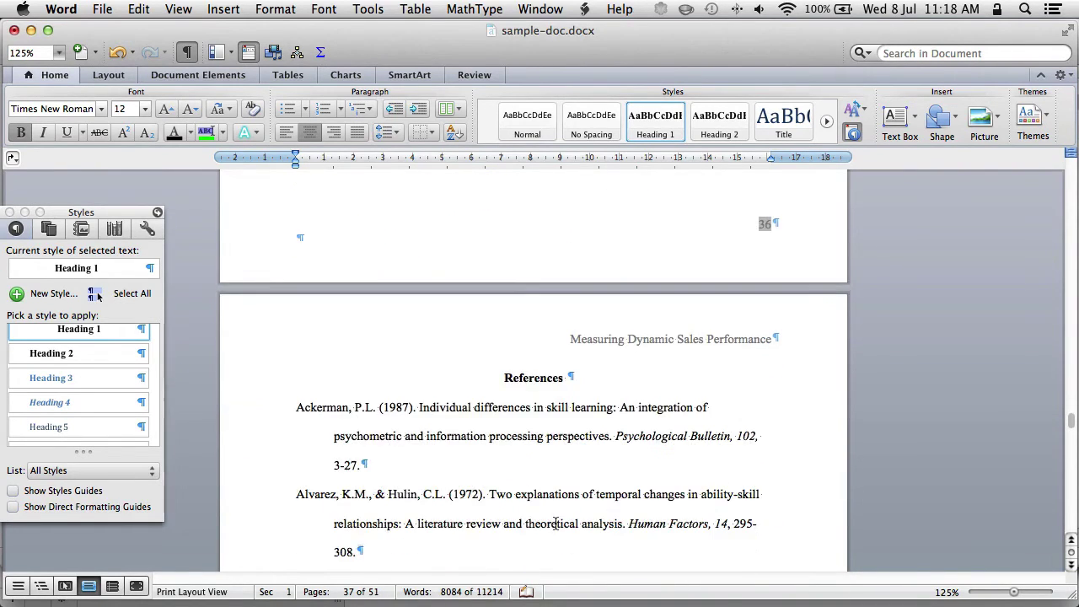
pyautogui.scroll(-1, 554, 529)
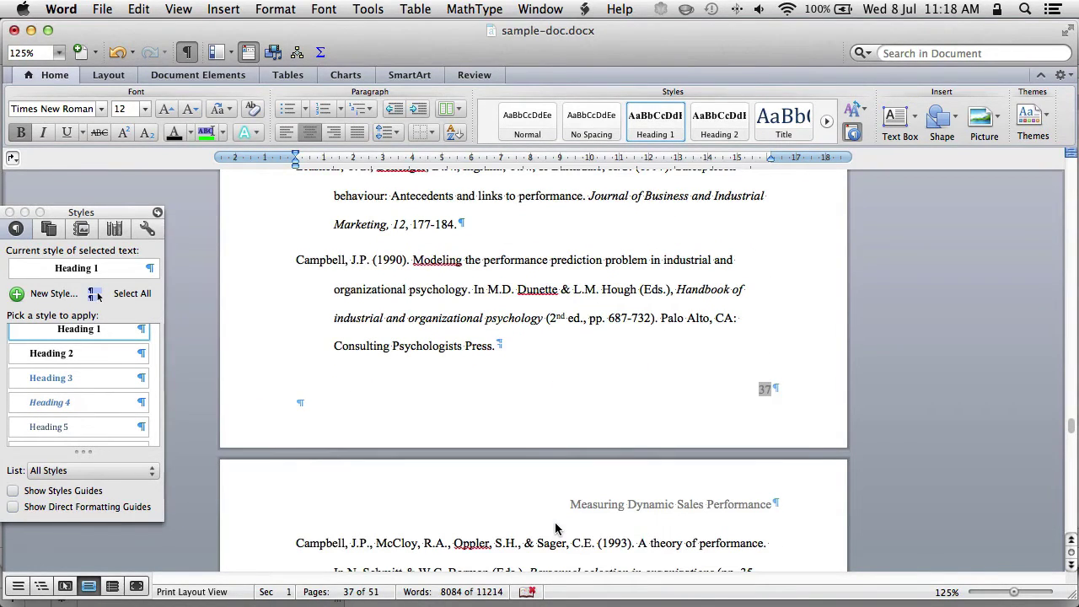
# Step: Place the caret in the Campbell reference and move the Styles palette lower
pyautogui.click(471, 330)
pyautogui.moveTo(67, 215); pyautogui.dragTo(61, 288)
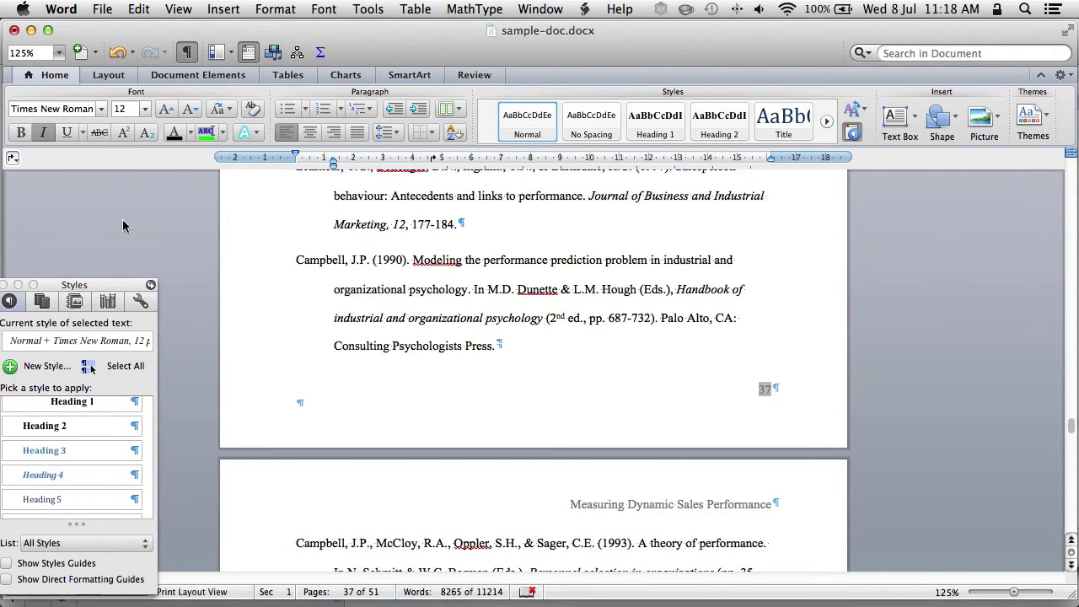
pyautogui.click(179, 10)
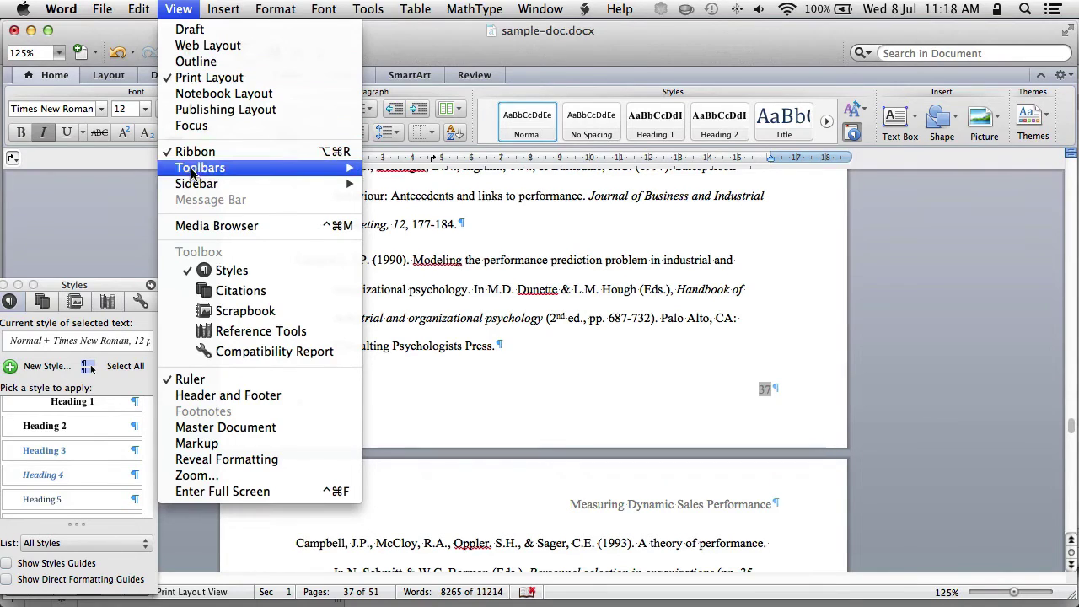
# Step: Show the Document Map pane and close the floating Styles palette
pyautogui.moveTo(196, 182)
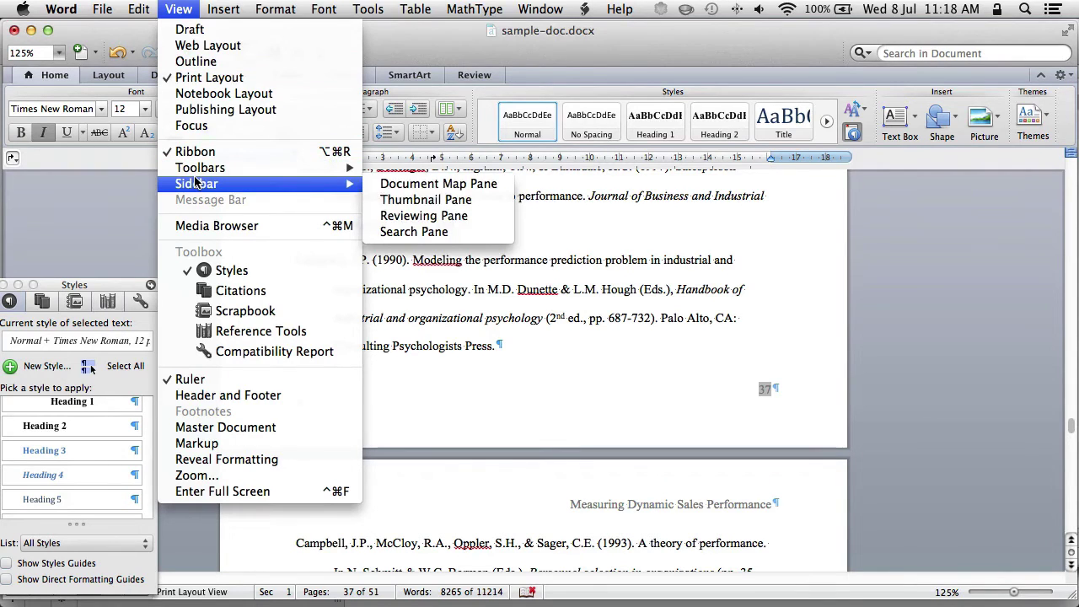
pyautogui.click(482, 183)
pyautogui.click(6, 285)
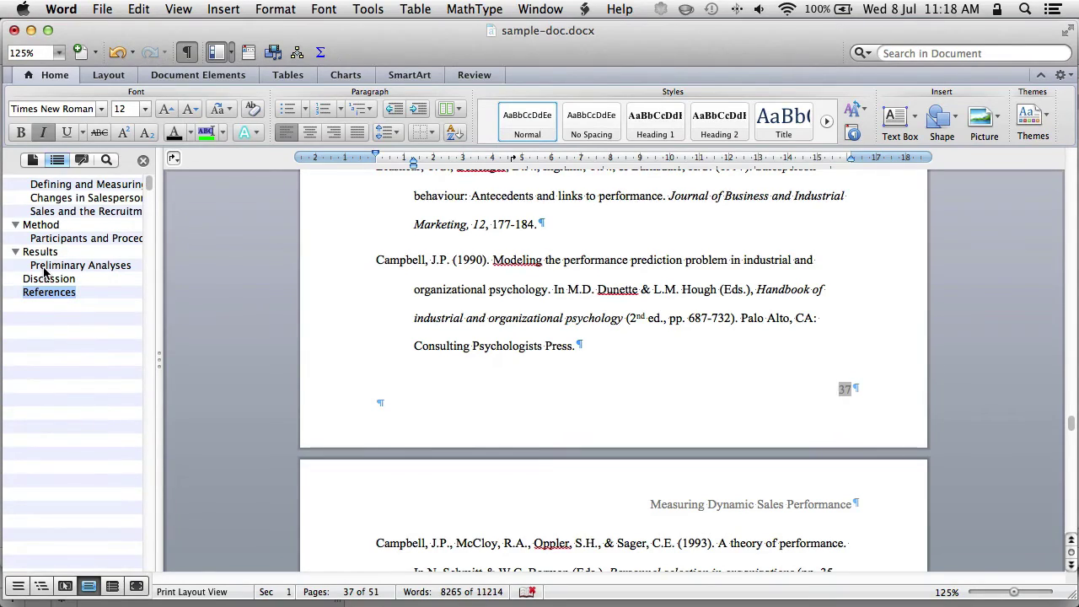
# Step: Jump to Participants via the map and apply Heading 2 to the Measures heading
pyautogui.click(52, 239)
pyautogui.scroll(-15, 582, 357)
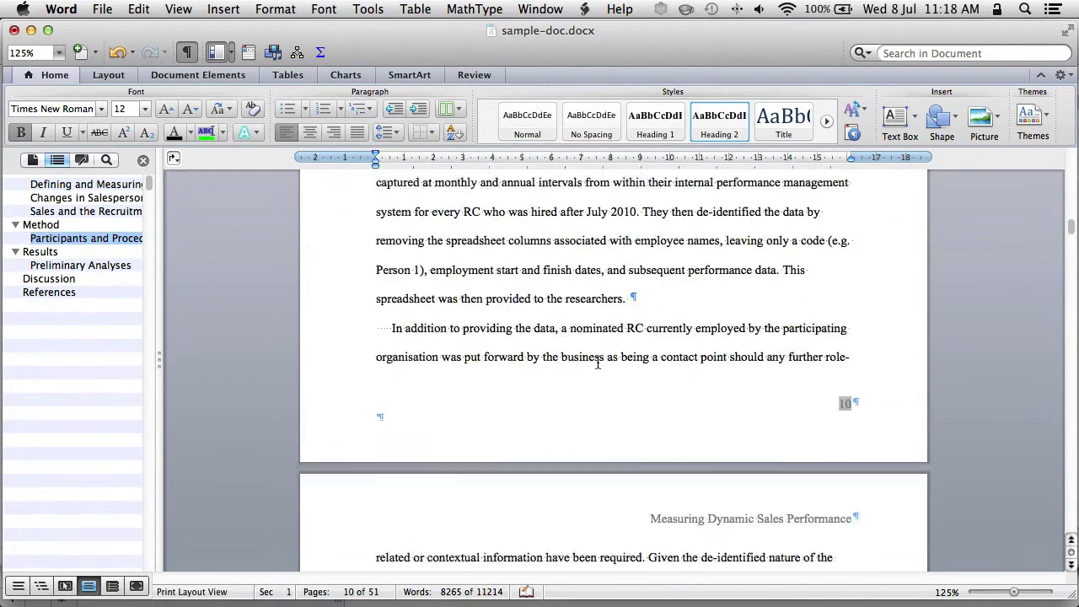
pyautogui.scroll(-10, 598, 362)
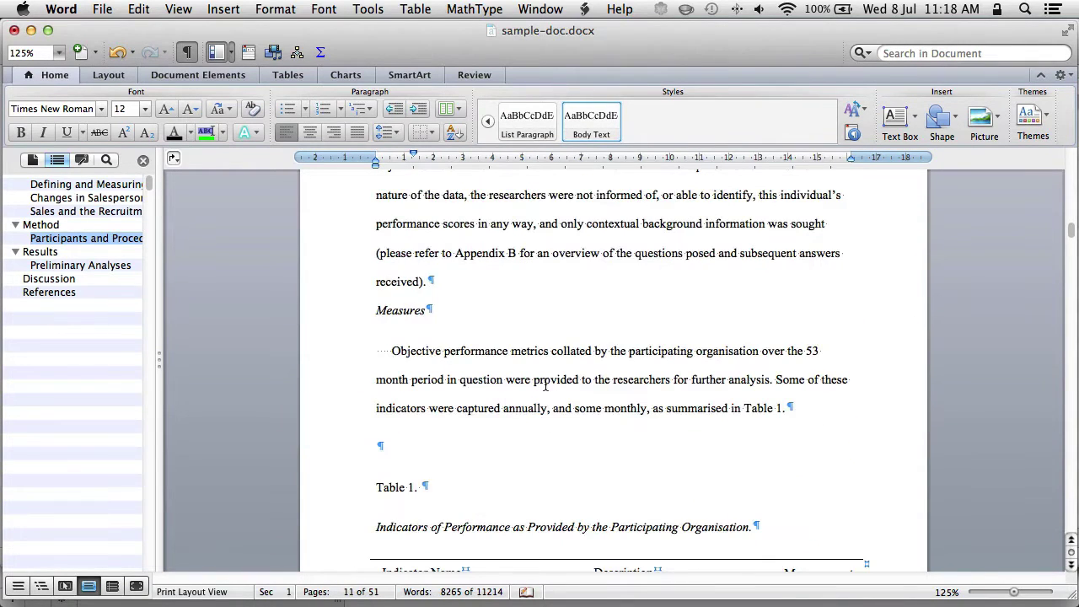
pyautogui.click(393, 310)
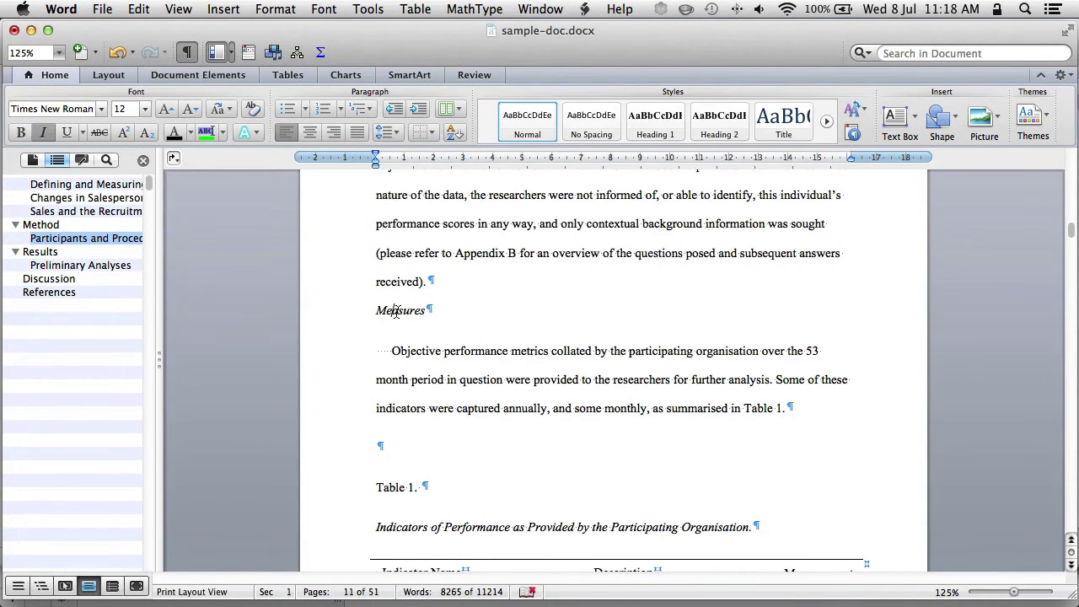
pyautogui.press('super+alt+2')
pyautogui.scroll(-10, 483, 382)
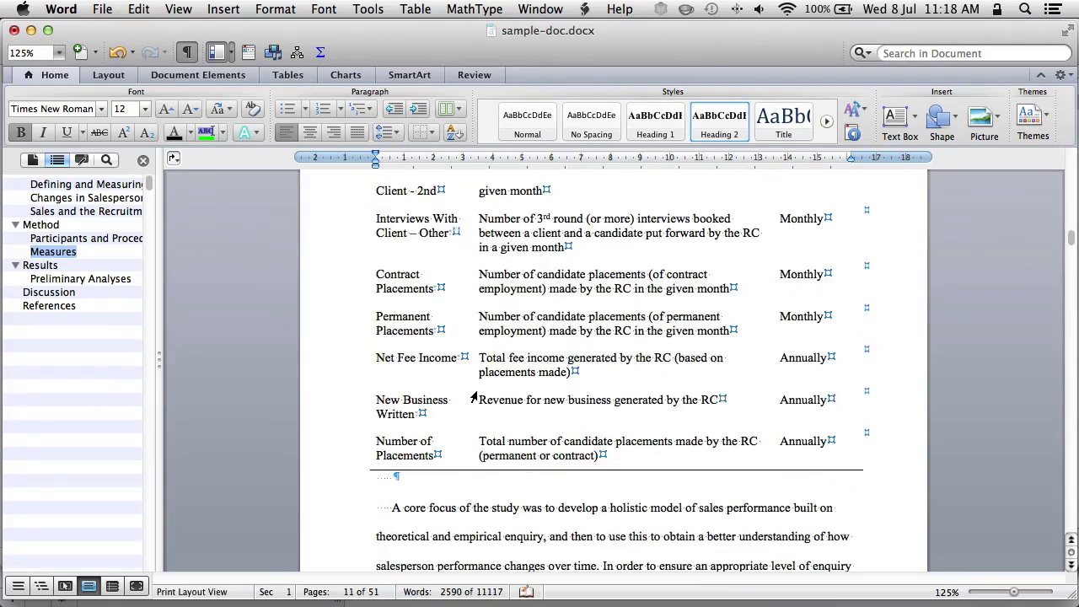
pyautogui.scroll(-20, 472, 407)
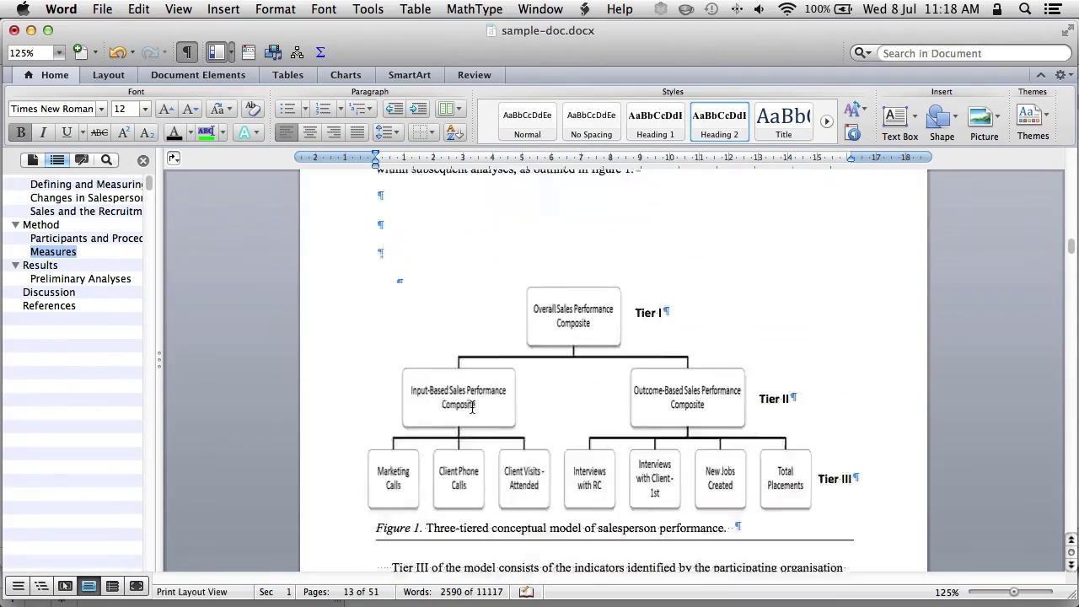
pyautogui.click(473, 401)
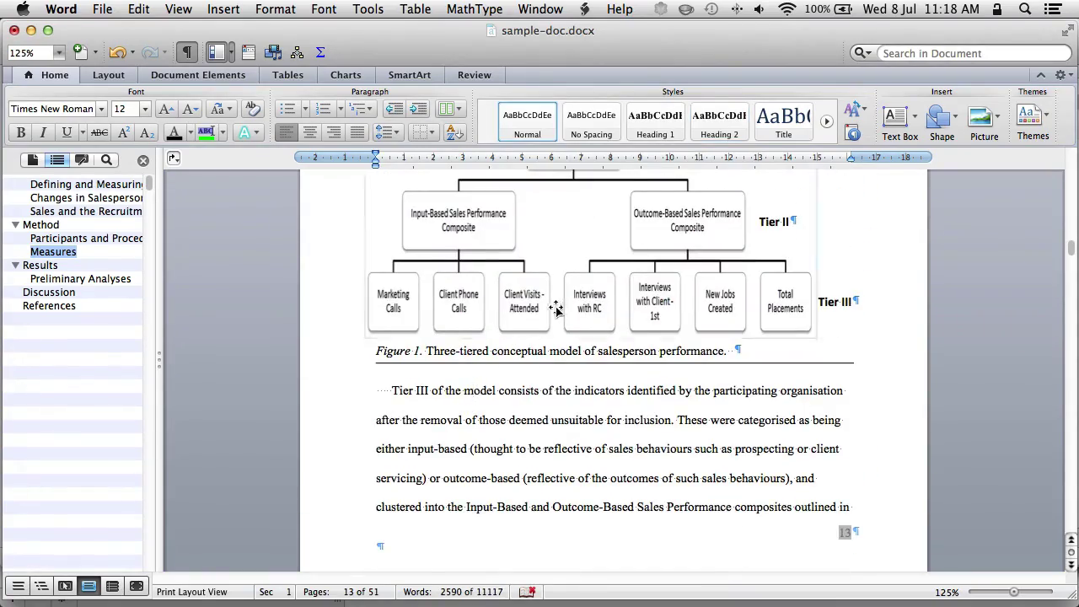
pyautogui.scroll(-10, 505, 354)
pyautogui.scroll(20, 556, 310)
pyautogui.scroll(-15, 515, 353)
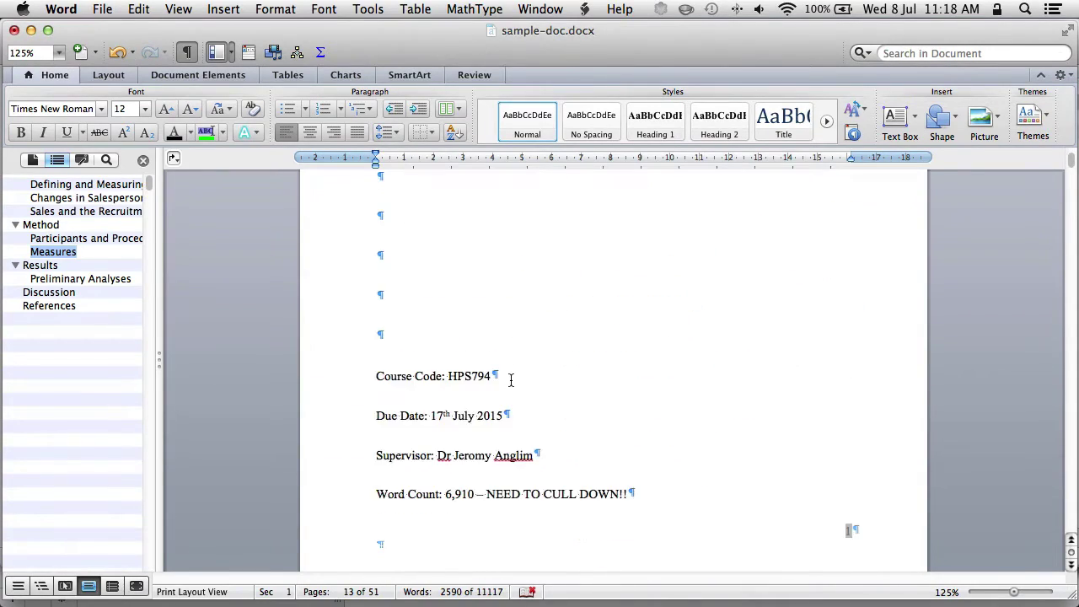
pyautogui.scroll(2, 504, 430)
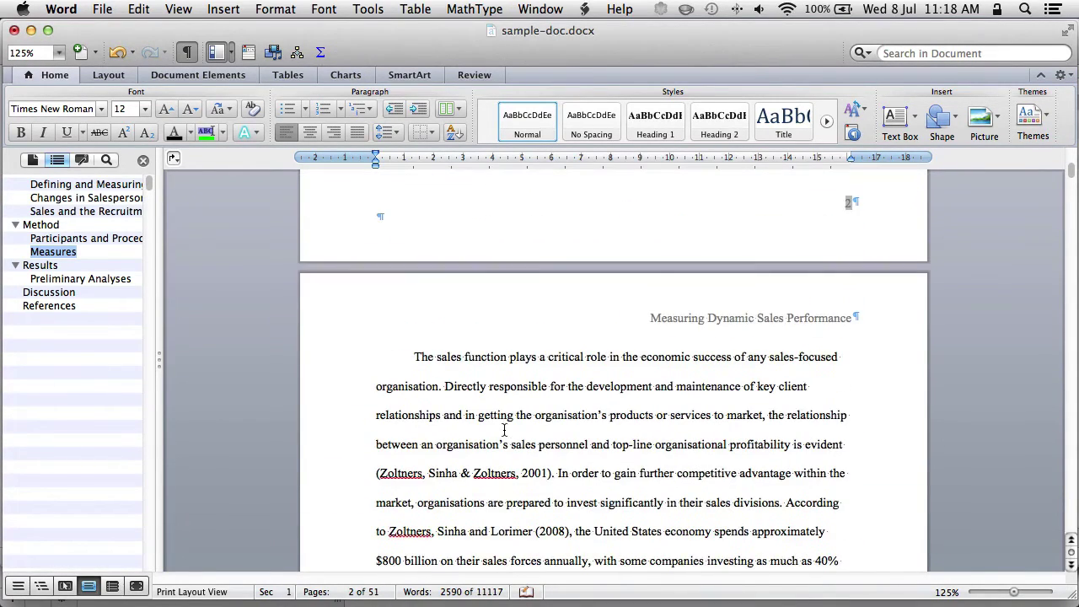
# Step: Add breaks at the top of page 3 to make room for the contents
pyautogui.click(415, 357)
pyautogui.click(241, 10)
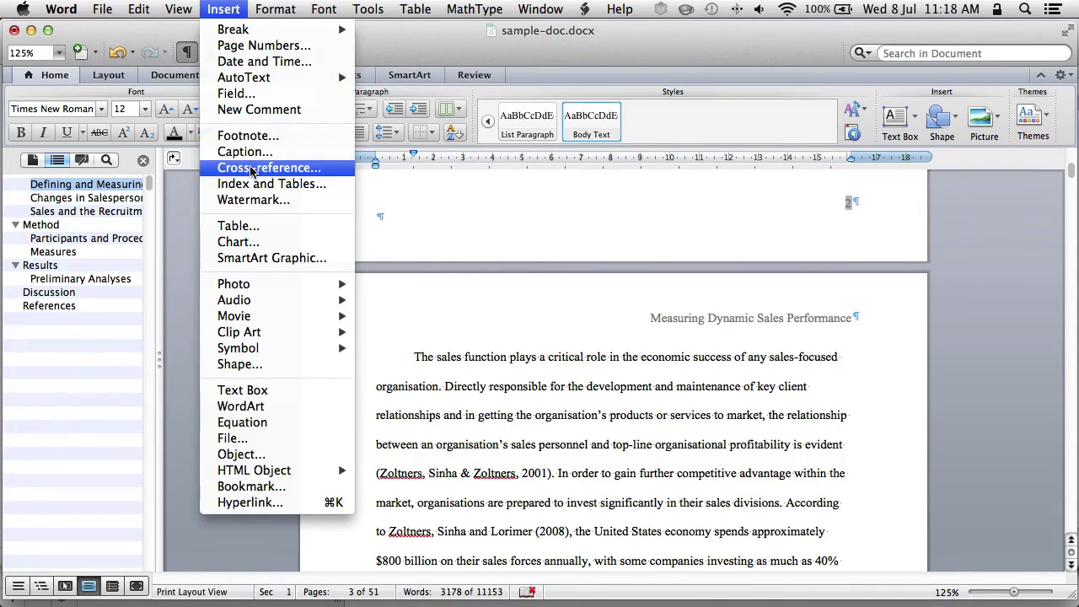
pyautogui.click(415, 354)
pyautogui.press('super+shift+Return')
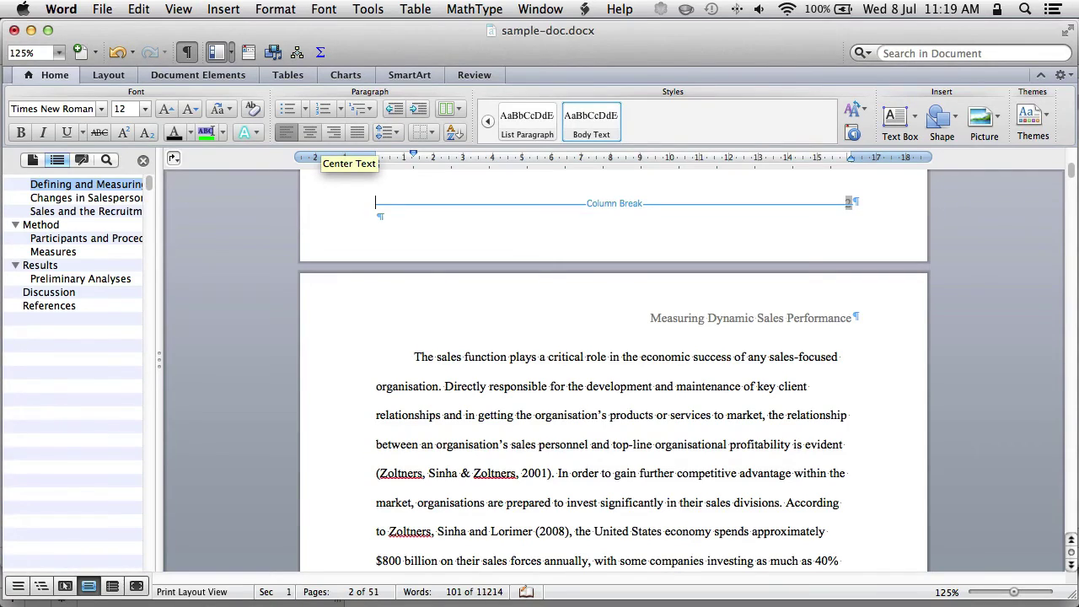
pyautogui.press('super+shift+Return')
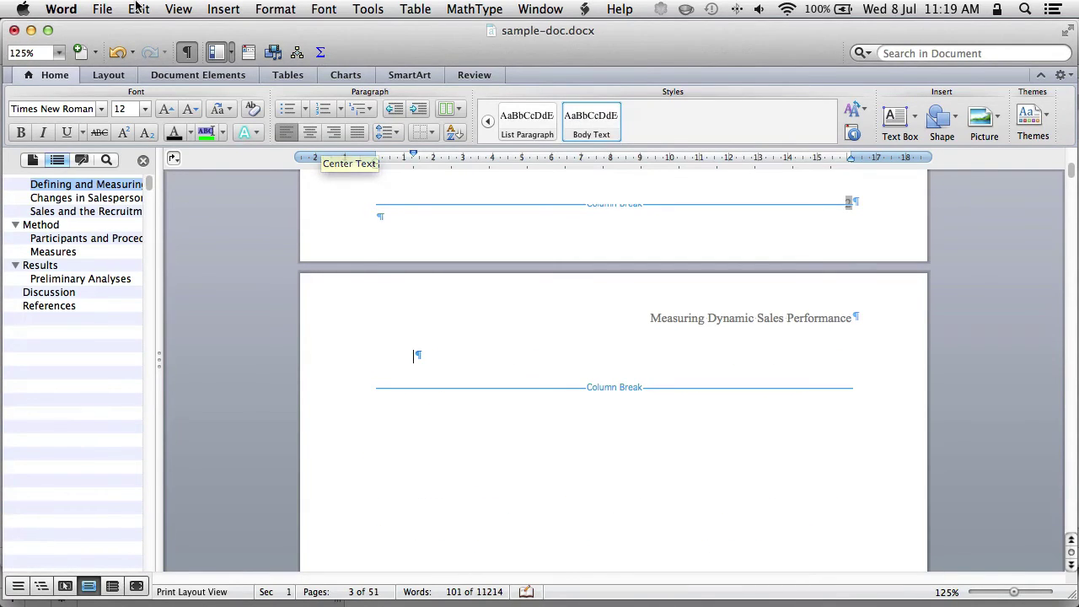
# Step: Insert an automatic table of contents from Index and Tables
pyautogui.click(223, 9)
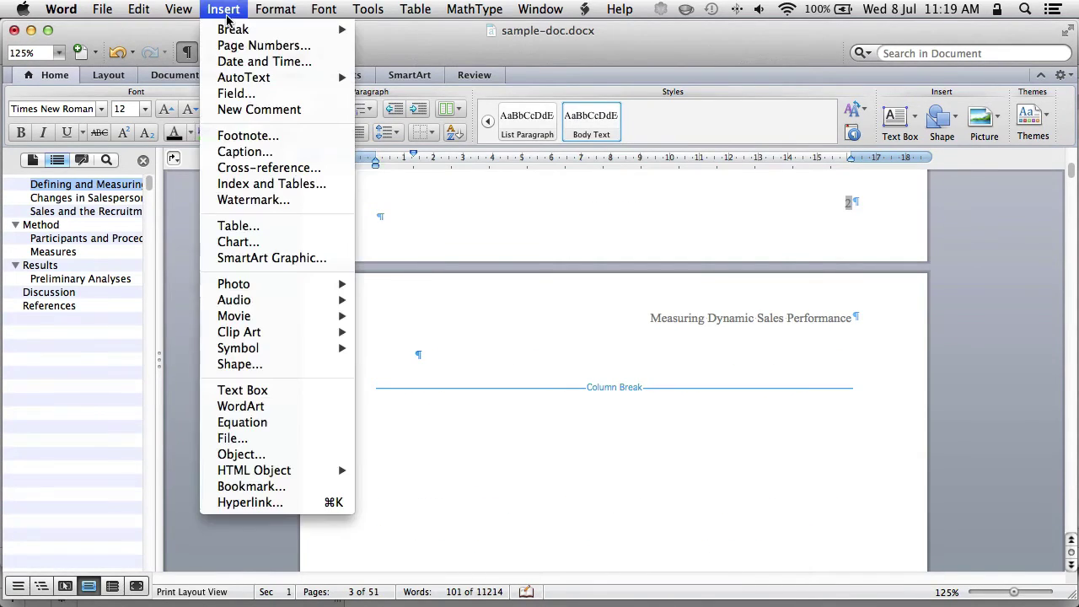
pyautogui.click(281, 183)
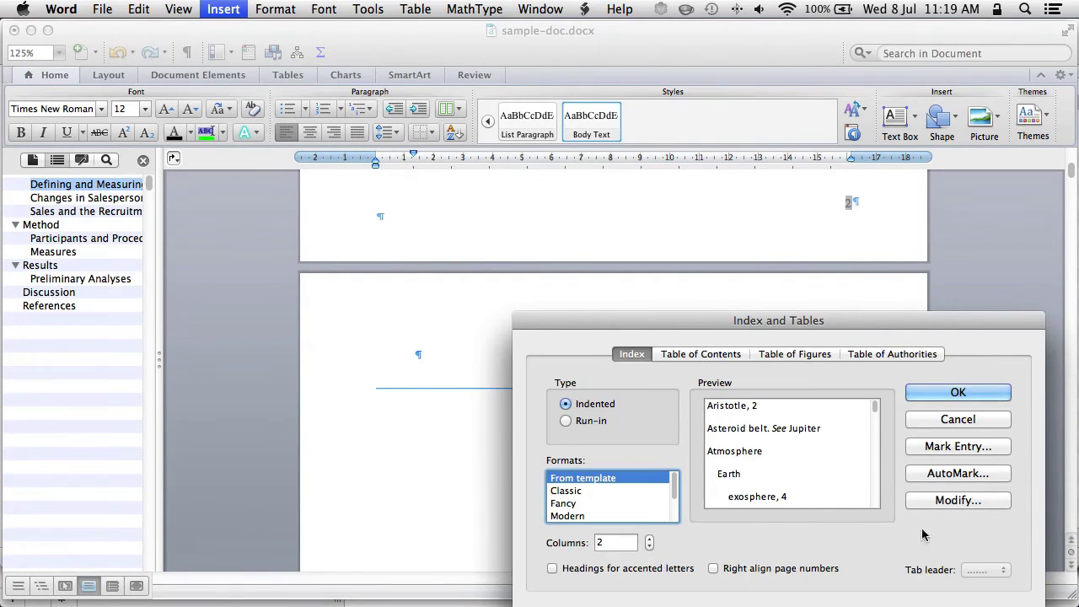
pyautogui.moveTo(861, 328); pyautogui.dragTo(666, 140)
pyautogui.click(521, 172)
pyautogui.click(762, 207)
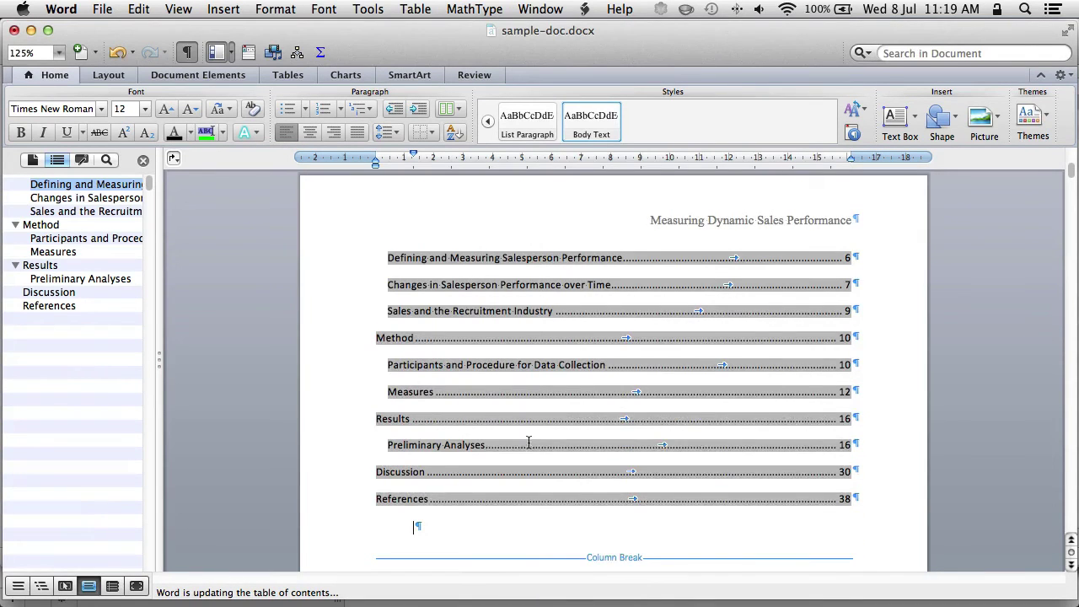